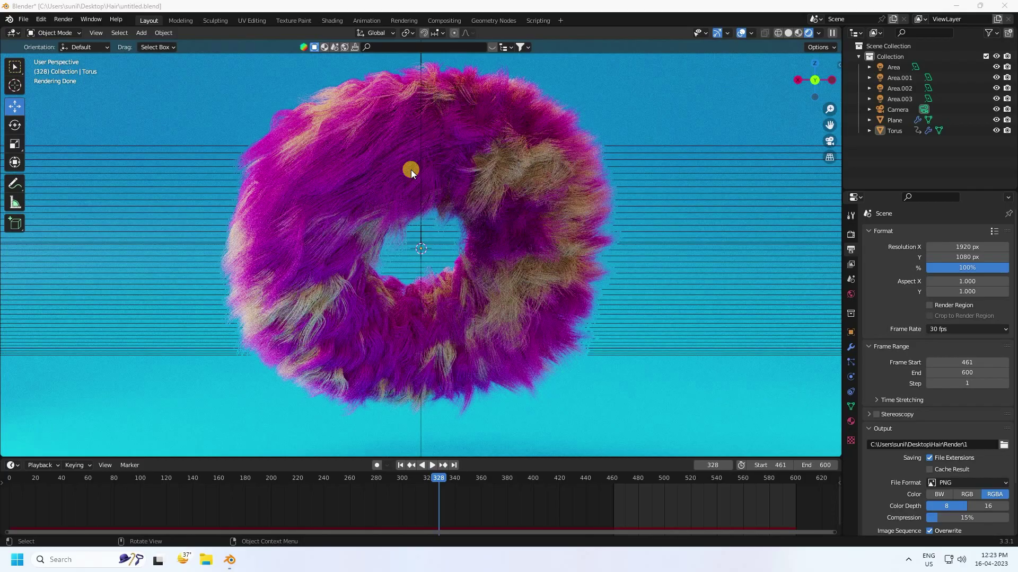
Examine the finished furry torus up close in rendered shading and through the camera in material preview at the first frame.
middle_click_drag(402, 163, 380, 205)
scroll(377, 201, "up", 2)
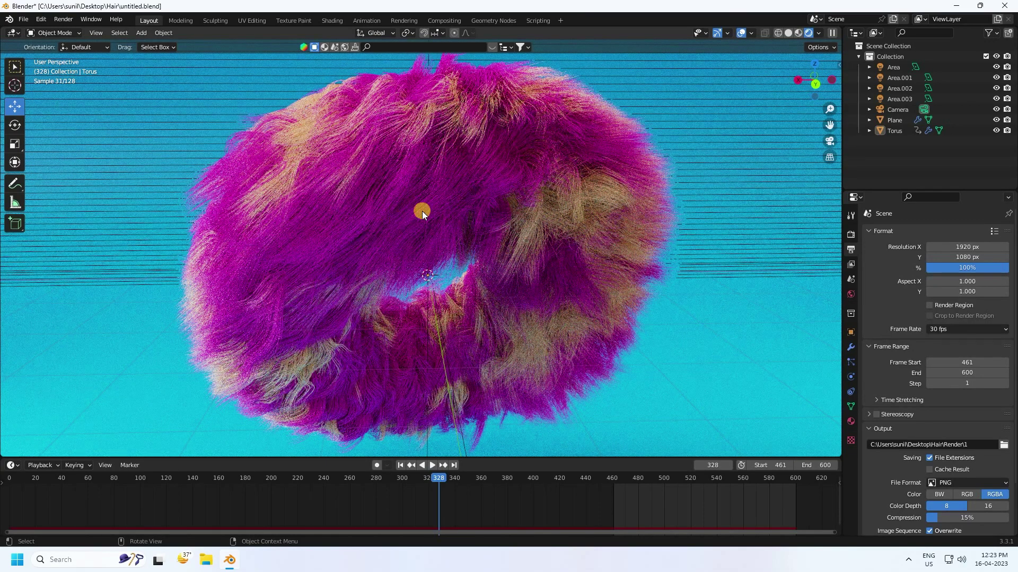
left_click(796, 32)
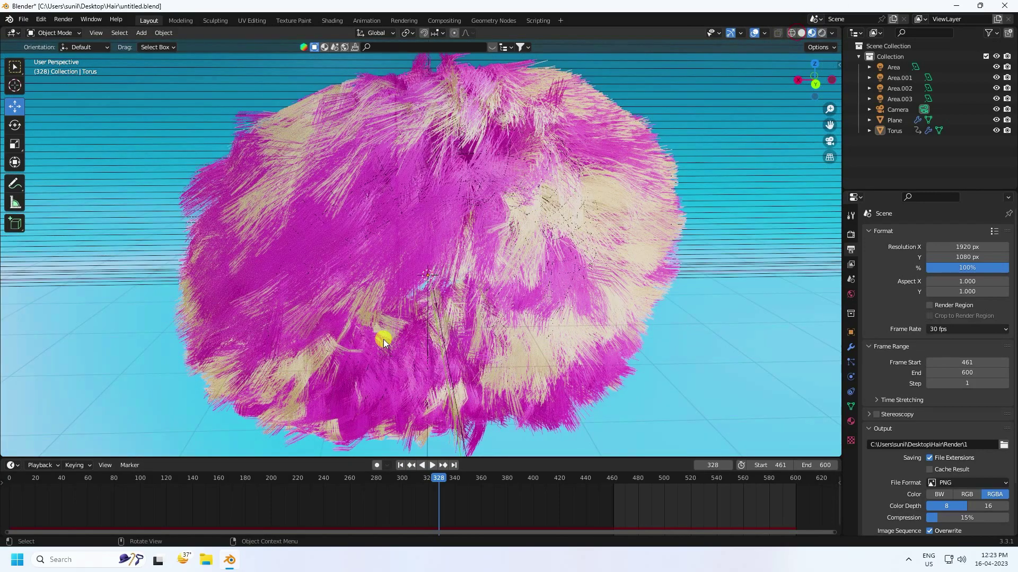
key("KP_0")
left_click(400, 466)
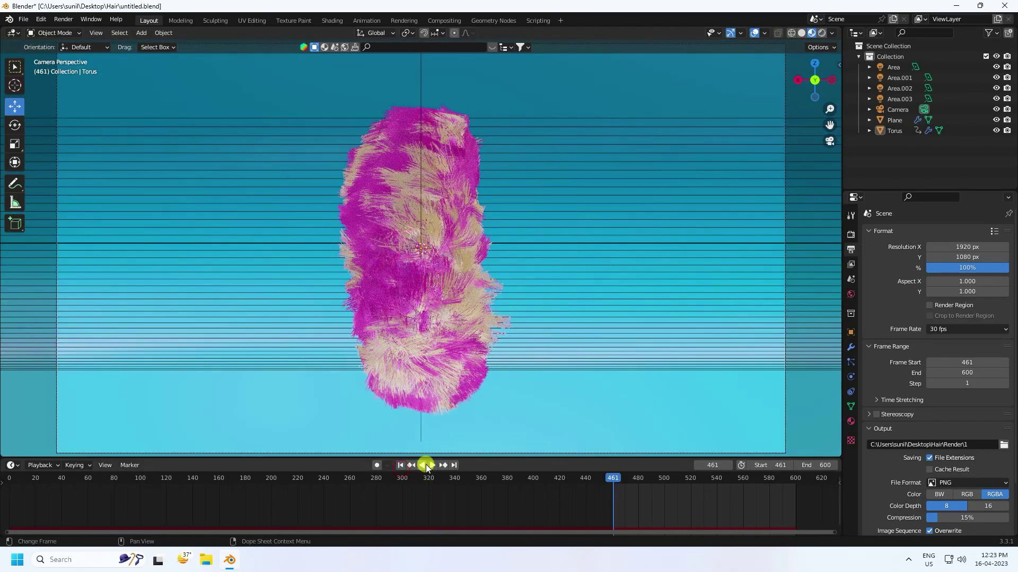
Set the start frame to 1 and play the fur animation from the beginning in solid shading.
left_click(792, 34)
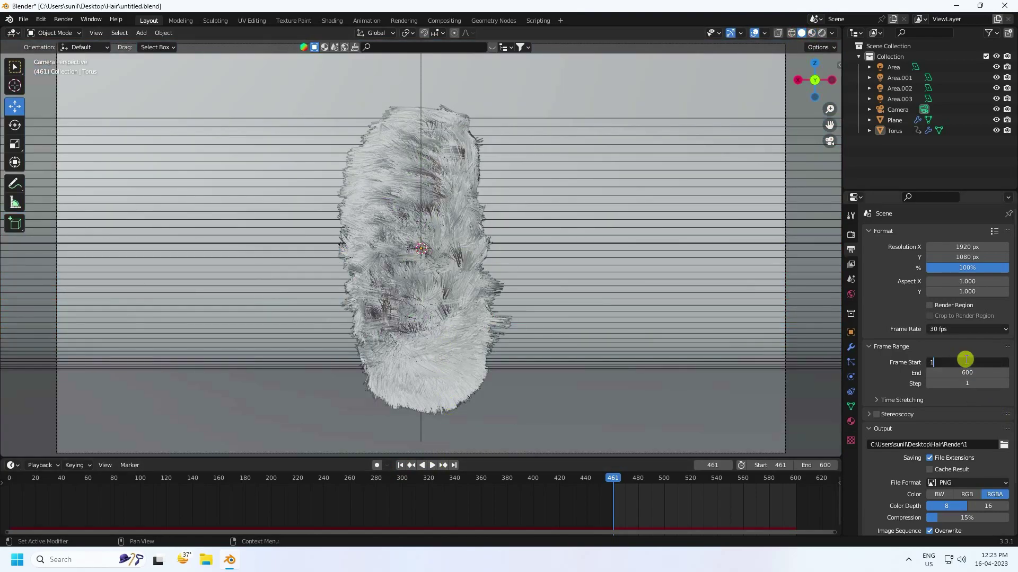
key("Return")
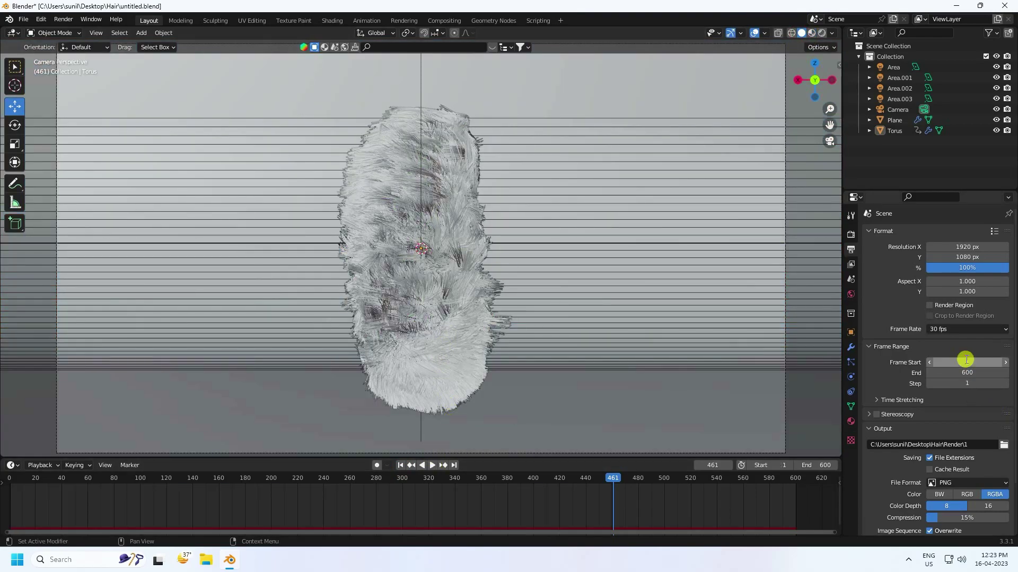
left_click(400, 465)
left_click(433, 465)
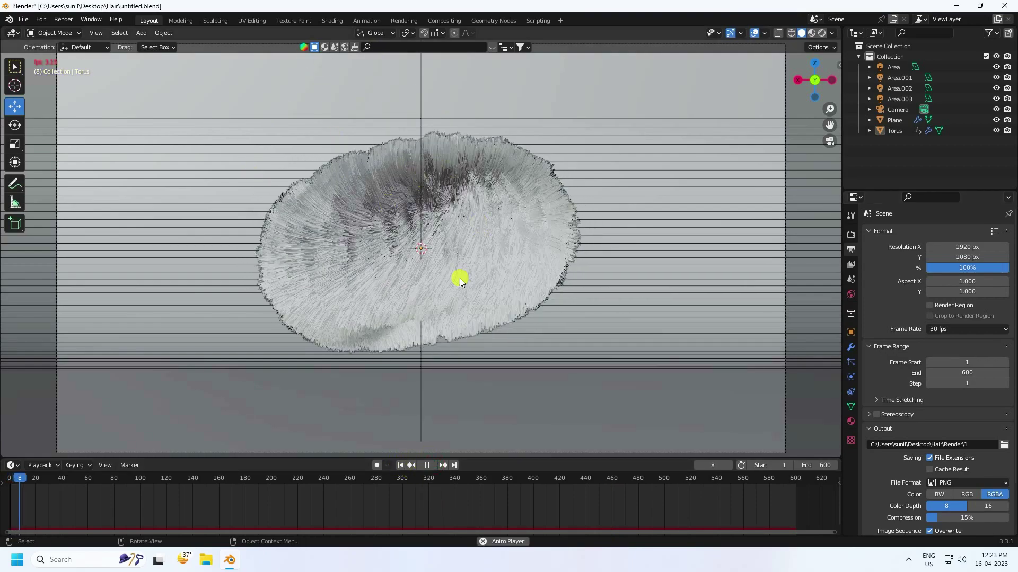
left_click(427, 463)
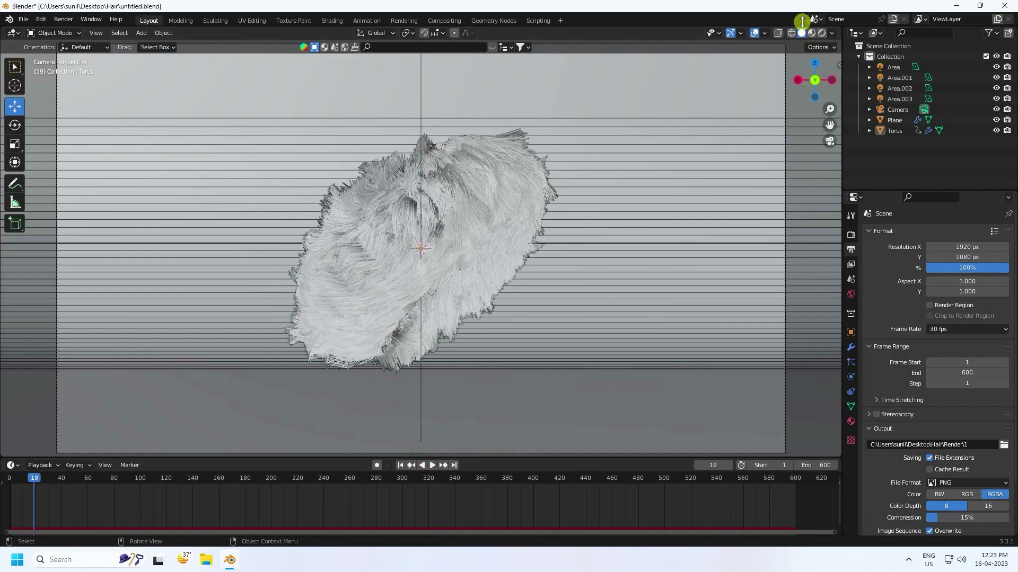
Examine the furry torus at the stopped frame in material preview and rendered shading.
left_click(813, 33)
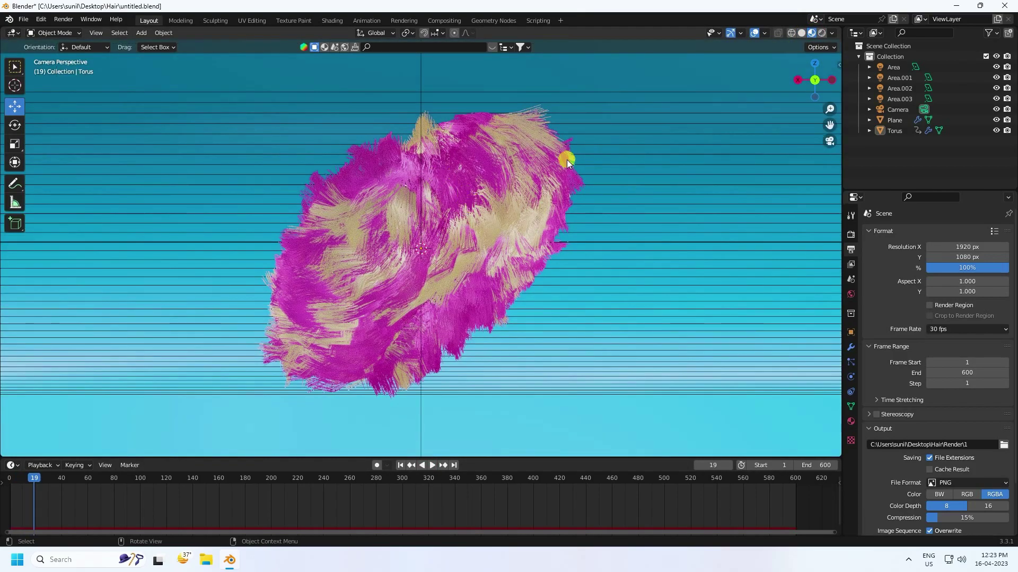
left_click(821, 33)
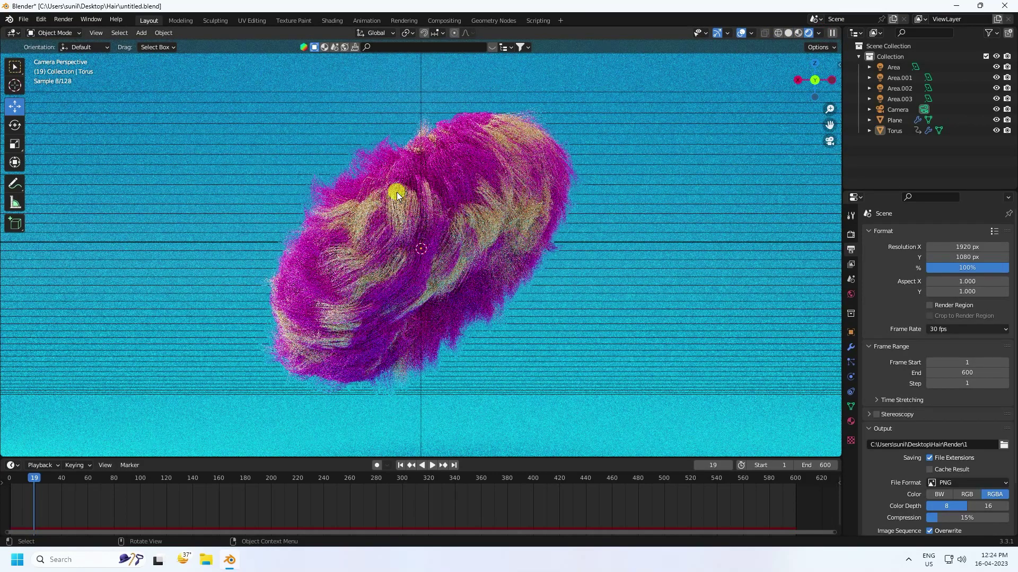
scroll(423, 193, "up", 3)
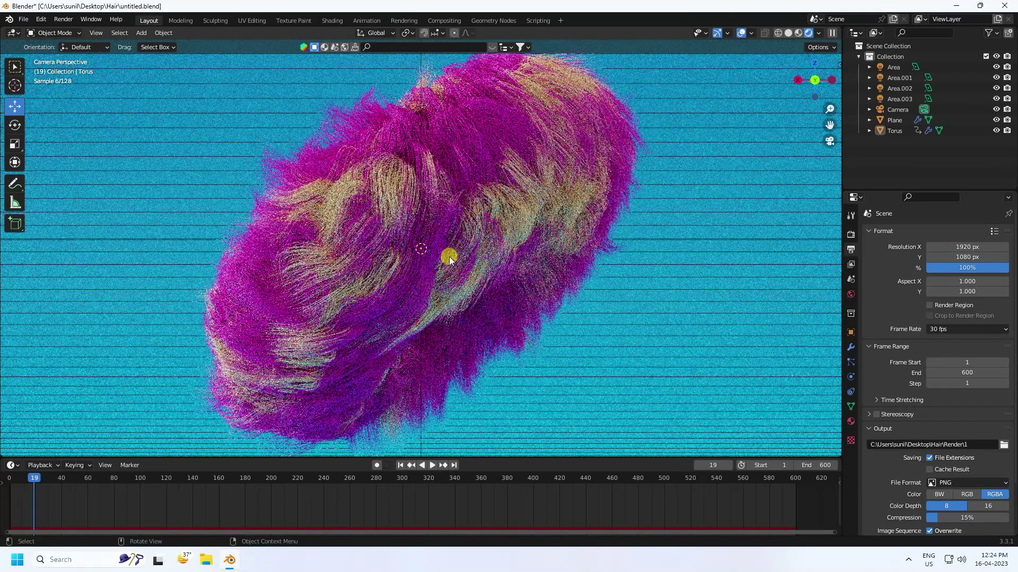
Start a new General file without saving the changes to the current one.
left_click(788, 33)
left_click(23, 20)
mouse_move(37, 30)
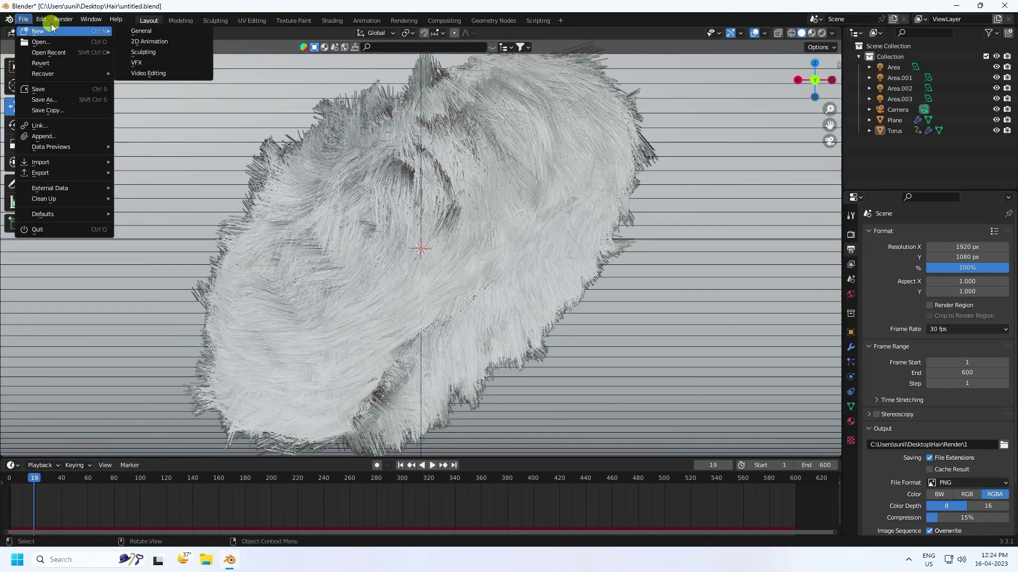
left_click(151, 29)
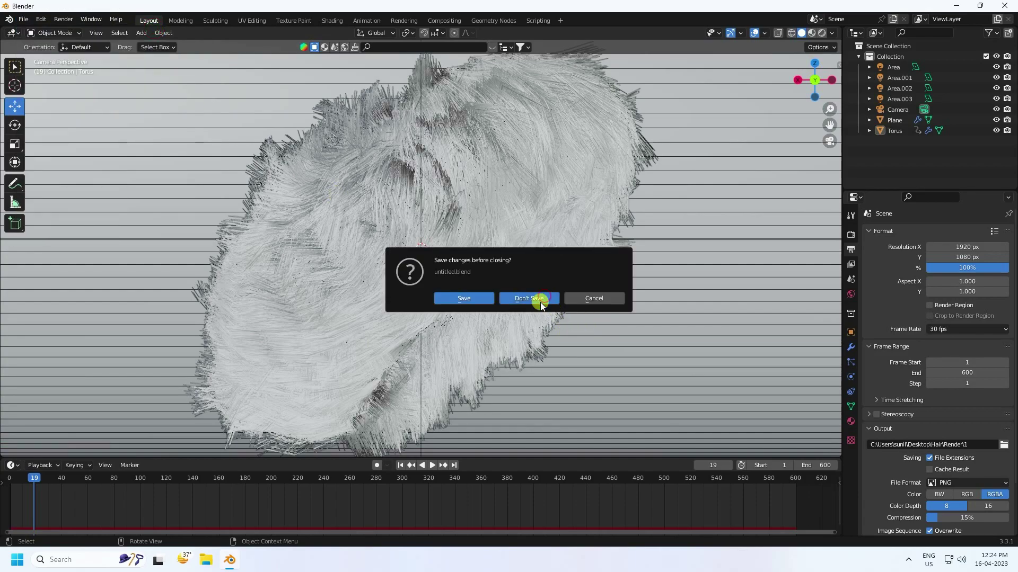
left_click(541, 298)
Delete the default camera, cube and light from the new scene.
left_click_drag(108, 159, 635, 356)
key("a")
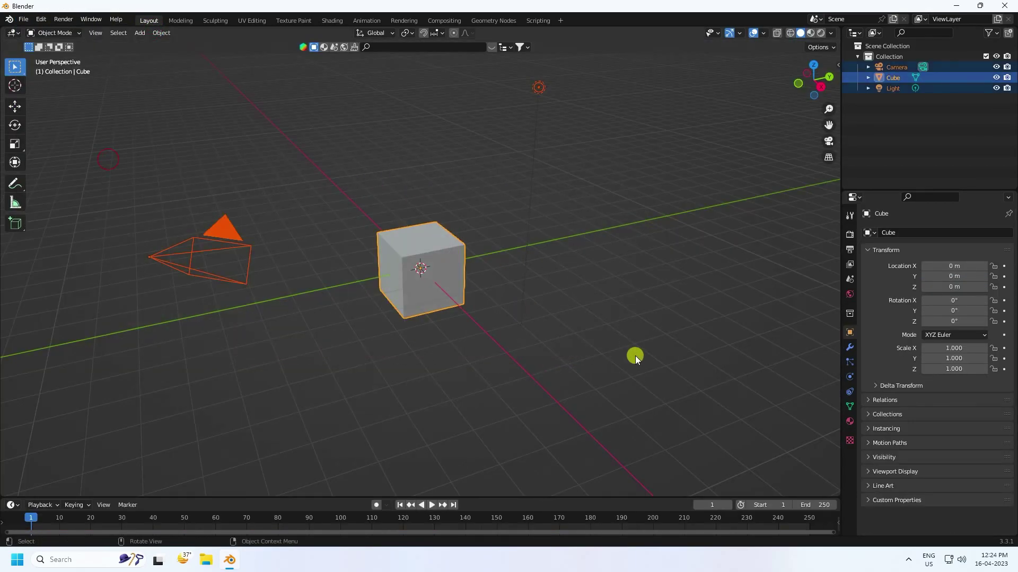
key("Delete")
Add a torus mesh with a major radius of 2 m and a minor radius of 0.6 m.
left_click(139, 33)
mouse_move(157, 42)
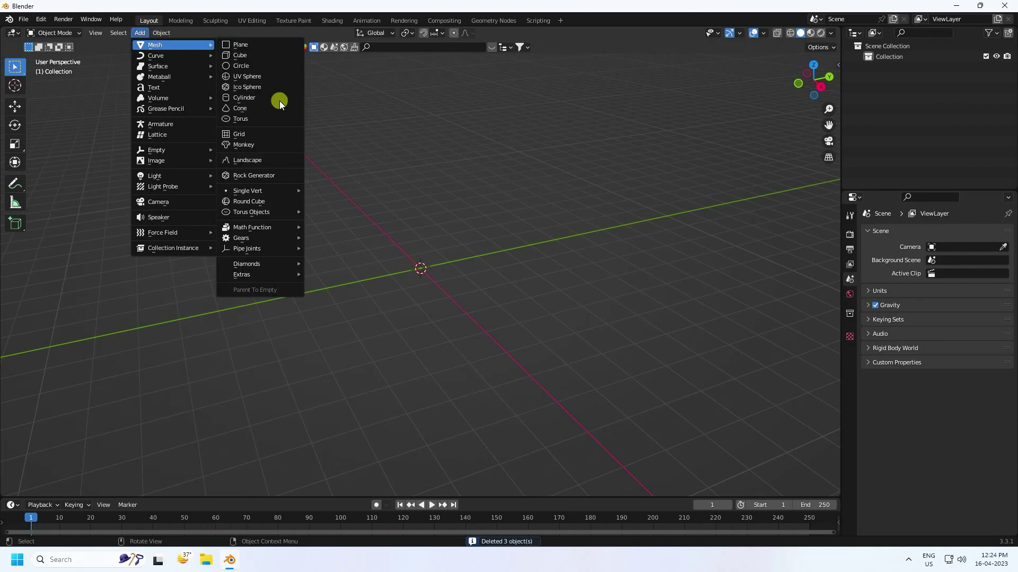
left_click(247, 121)
scroll(445, 197, "up", 5)
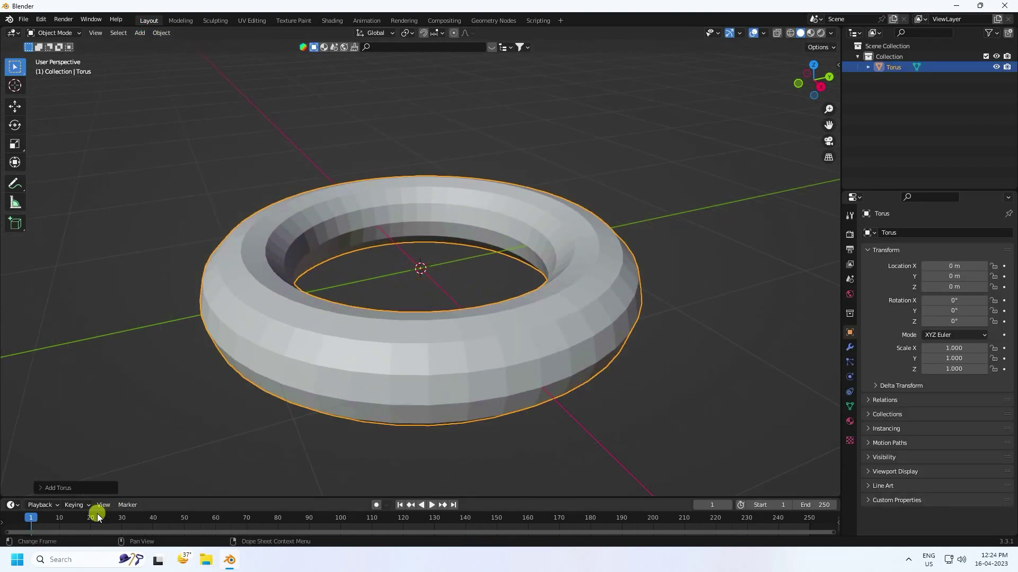
left_click(49, 487)
left_click(124, 378)
key("Return")
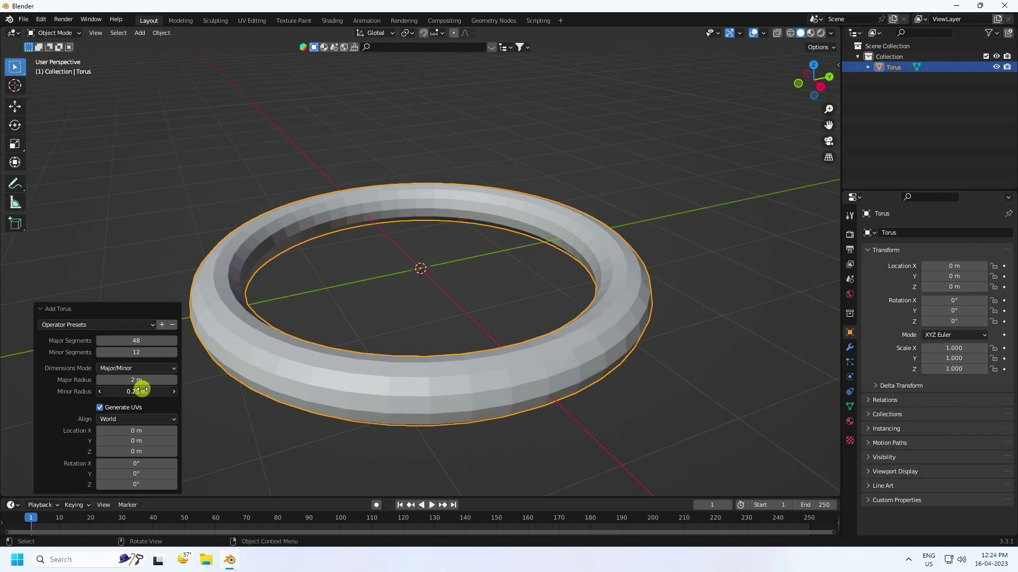
left_click(142, 389)
type("0.6")
key("Return")
Add a Subdivision Surface modifier to the torus with viewport level 4 and render level 5, and shade the torus smooth.
middle_click_drag(384, 300, 491, 295)
scroll(453, 307, "down", 3)
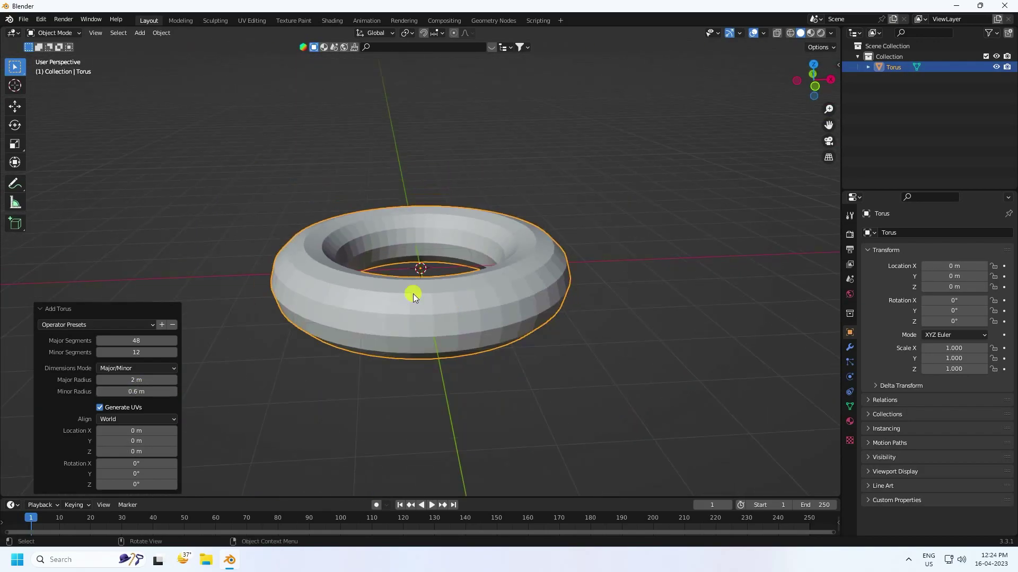
scroll(438, 255, "up", 3)
left_click(849, 347)
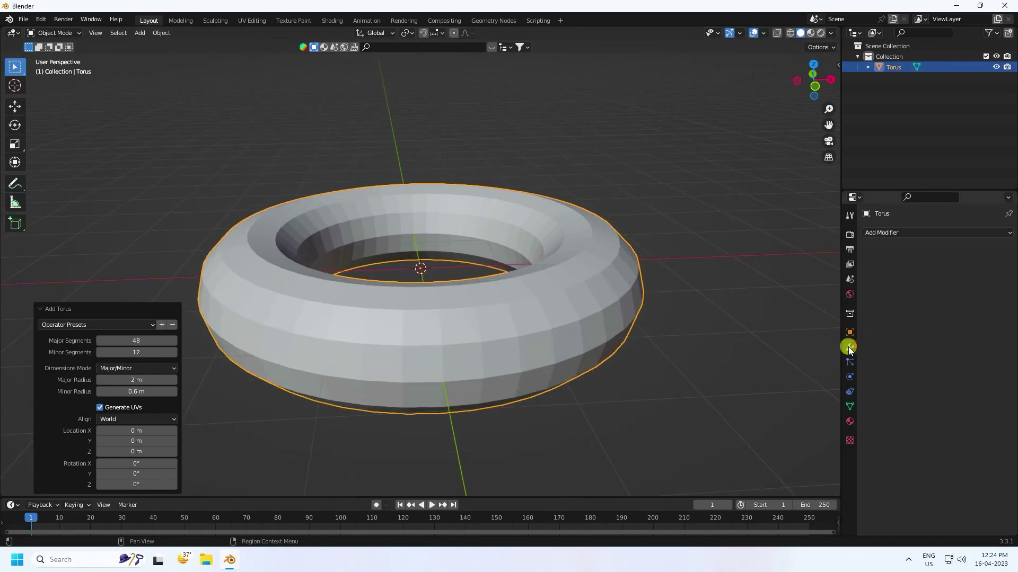
left_click(879, 234)
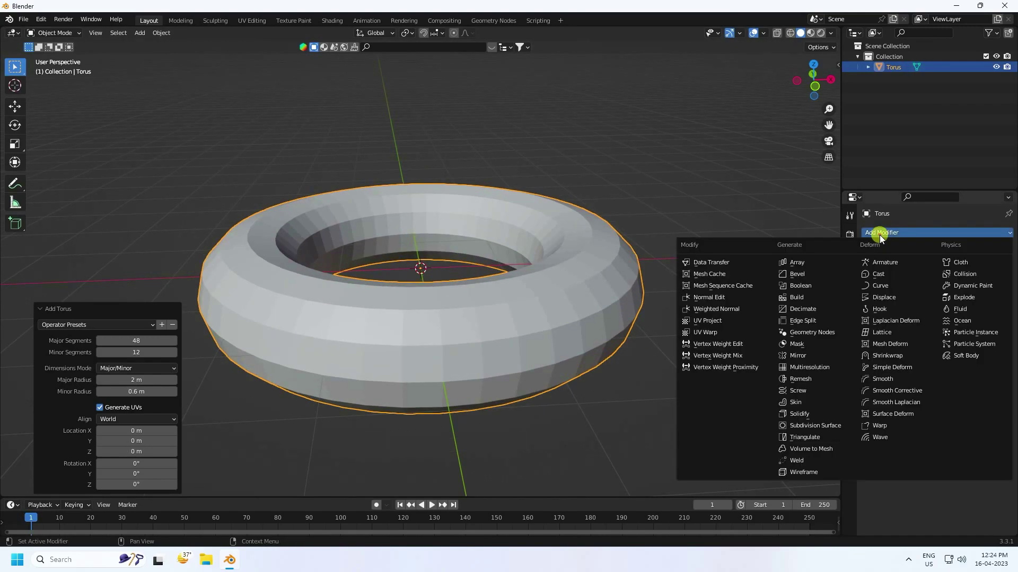
left_click(815, 427)
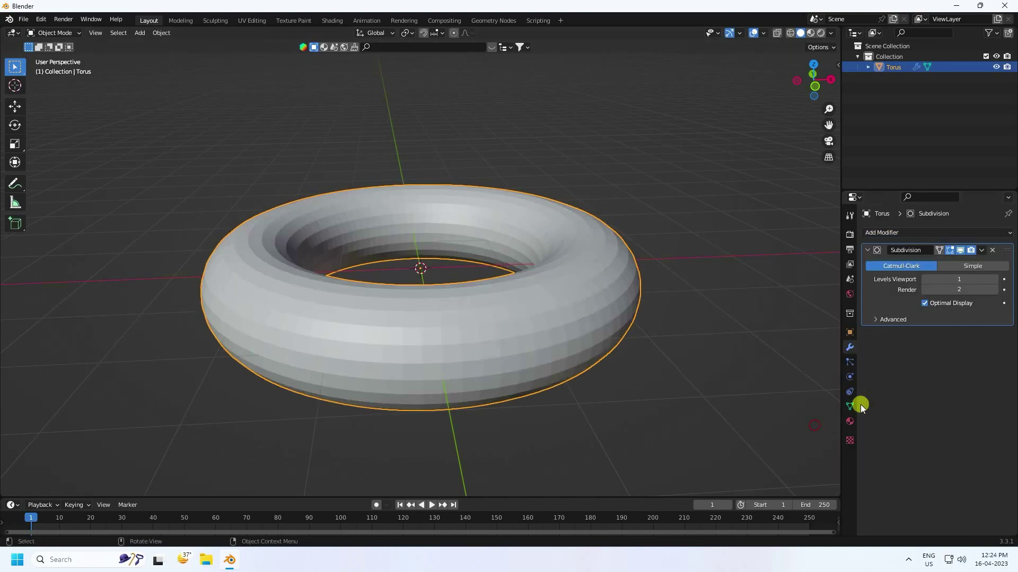
left_click(957, 279)
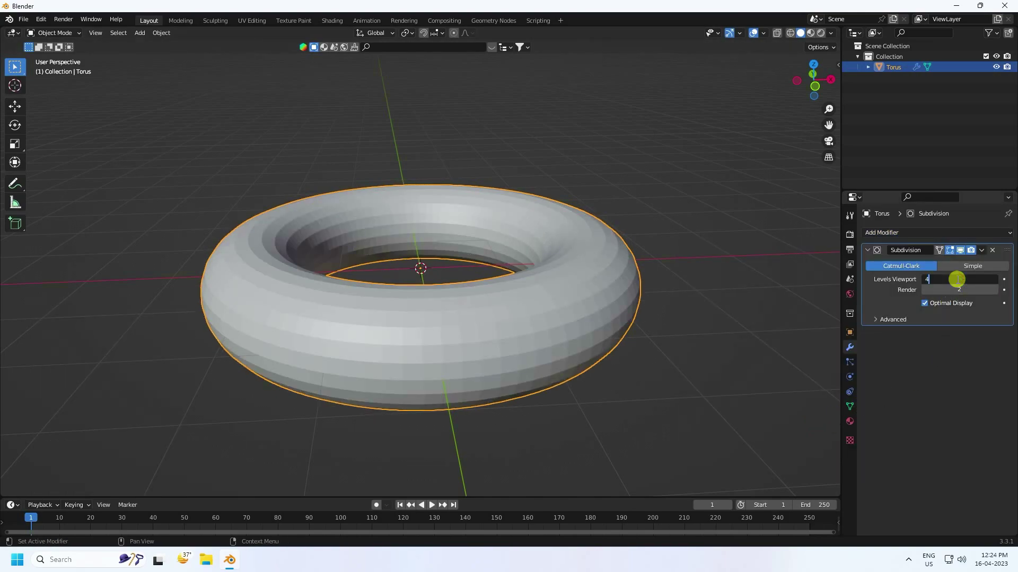
key("Return")
left_click(956, 291)
type("5")
key("Return")
right_click(564, 274)
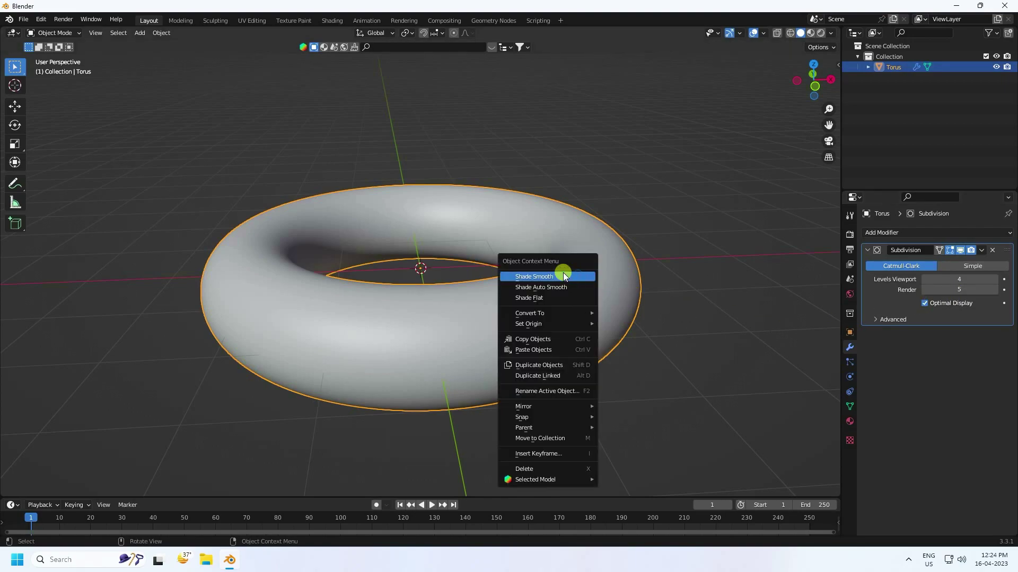
left_click(543, 277)
Set the animation's end frame to 600.
left_click(855, 330)
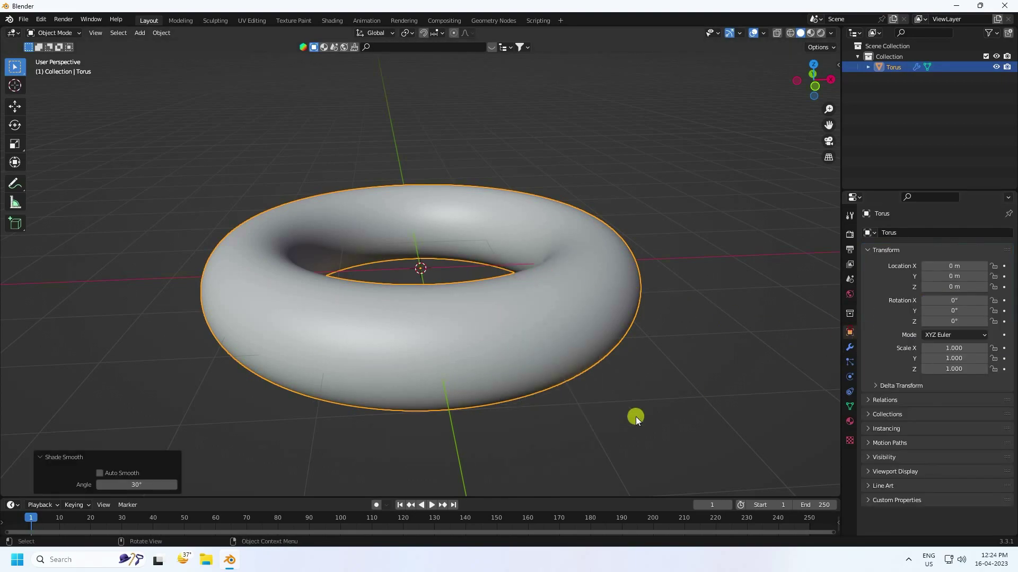
left_click(813, 506)
key("Return")
left_click_drag(345, 532, 890, 551)
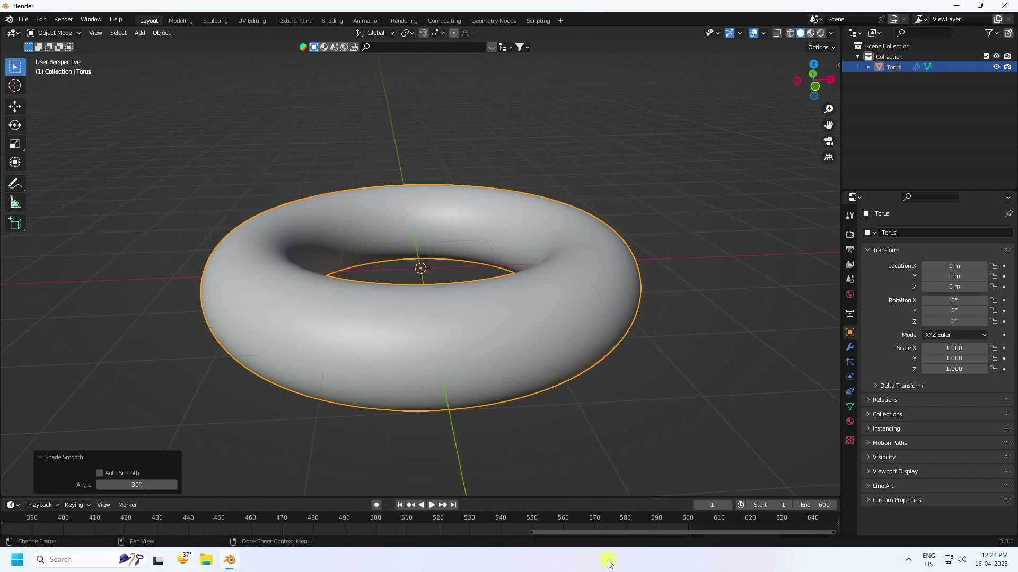
left_click_drag(533, 533, 8, 528)
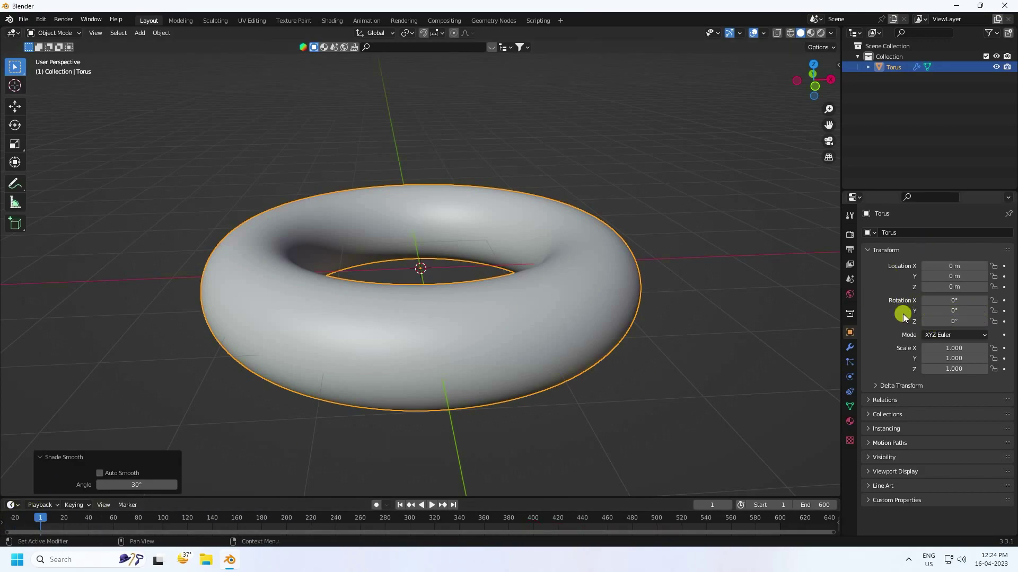
Keyframe the torus's rotation at frame 1, and at frame 600 with X, Y and Z set to 1080°.
left_click(1005, 301)
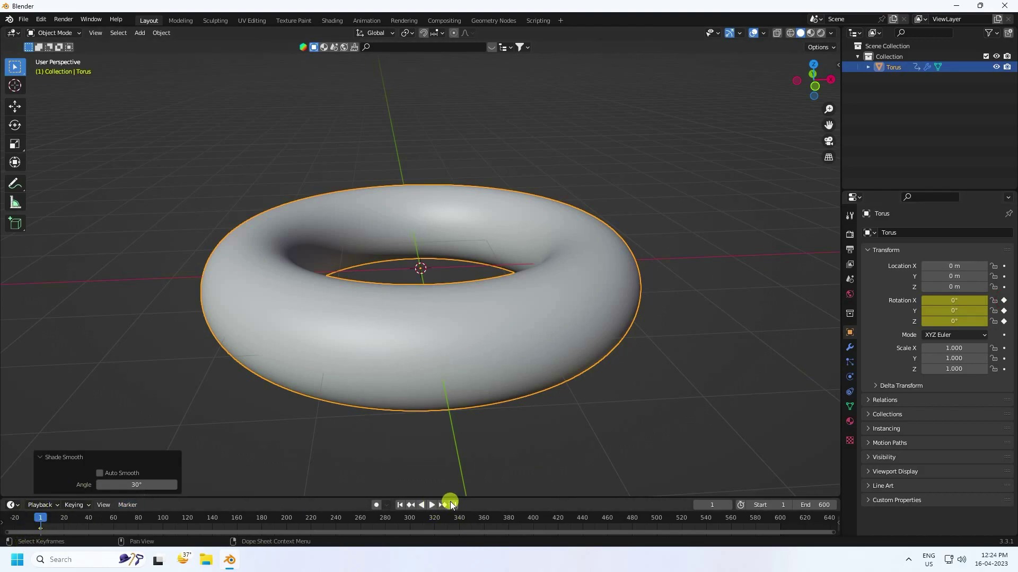
left_click(452, 503)
left_click(962, 303)
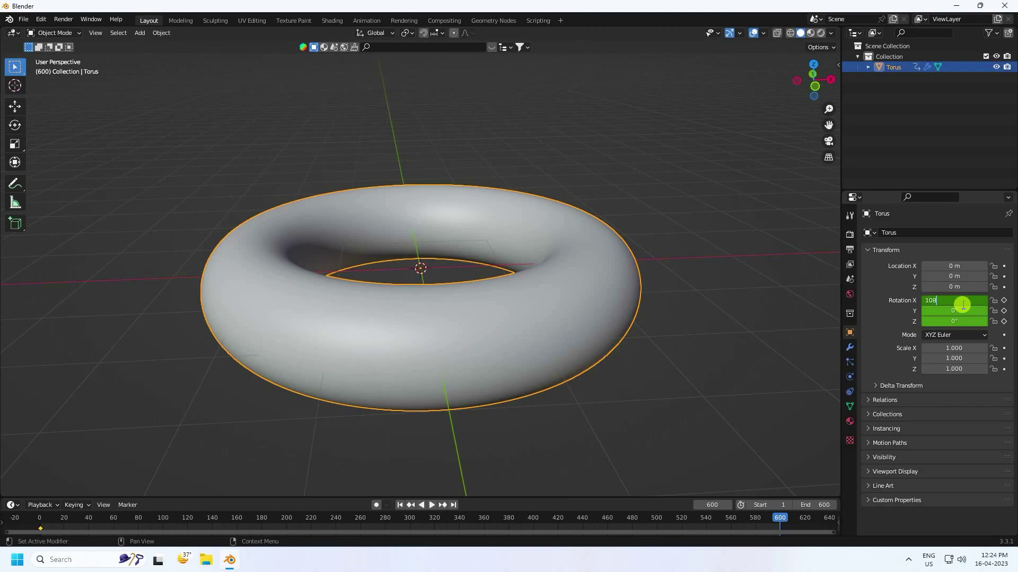
key("Tab")
type("108")
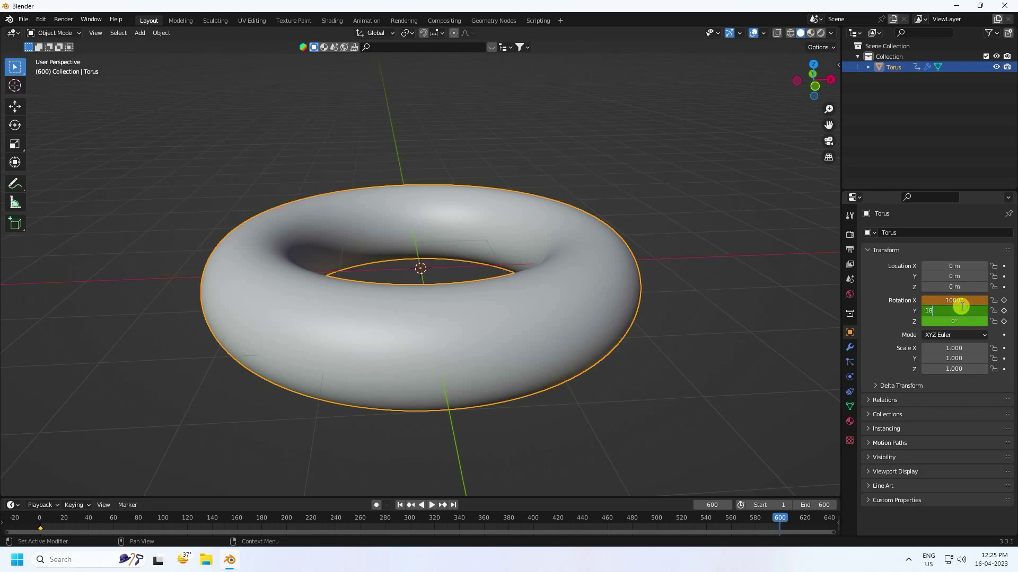
type("0")
key("Tab")
type("1080")
key("Return")
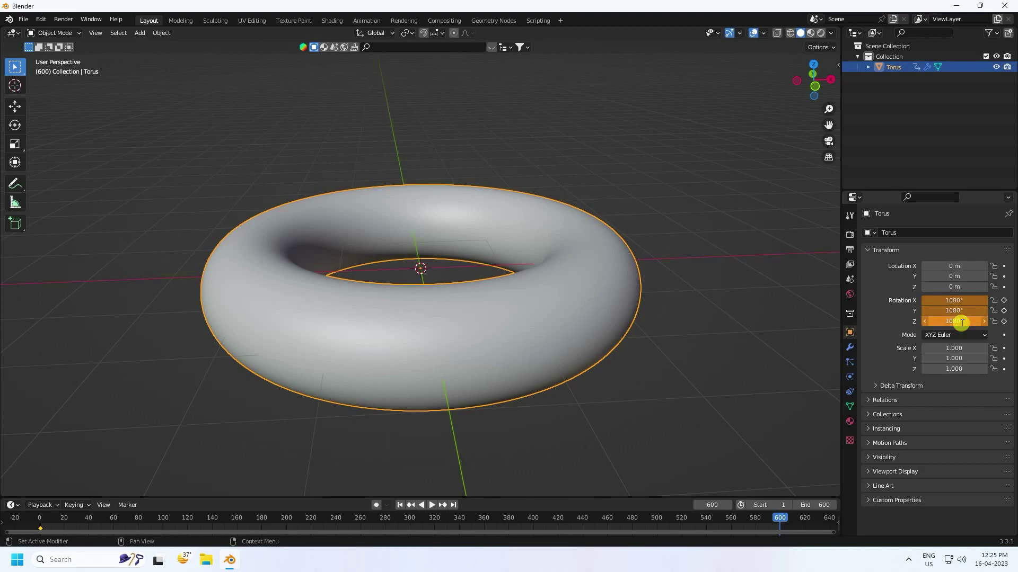
left_click(1004, 300)
Enlarge the timeline area and set the rotation keyframes' interpolation to Linear.
left_click_drag(553, 501, 570, 446)
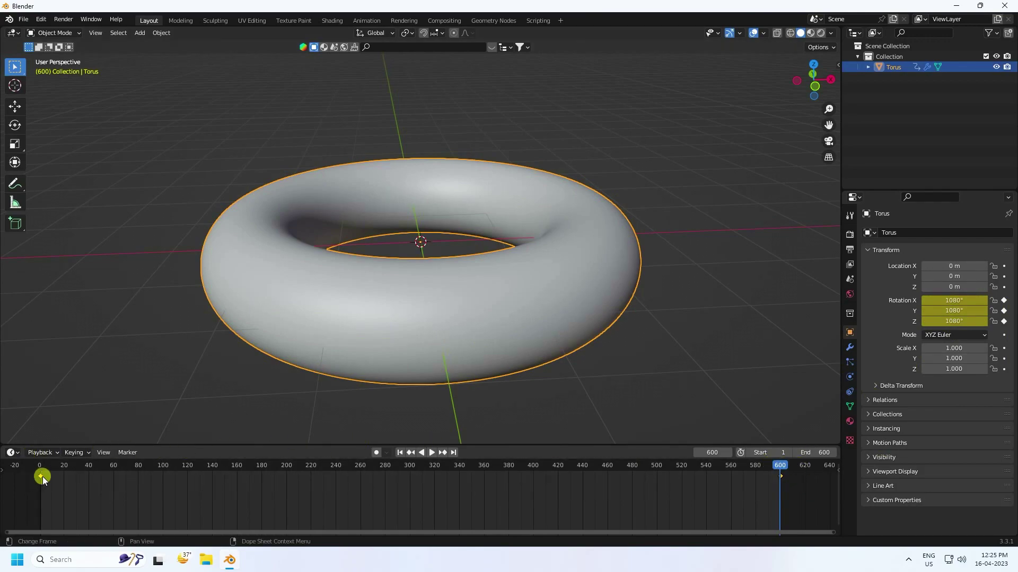
key("t")
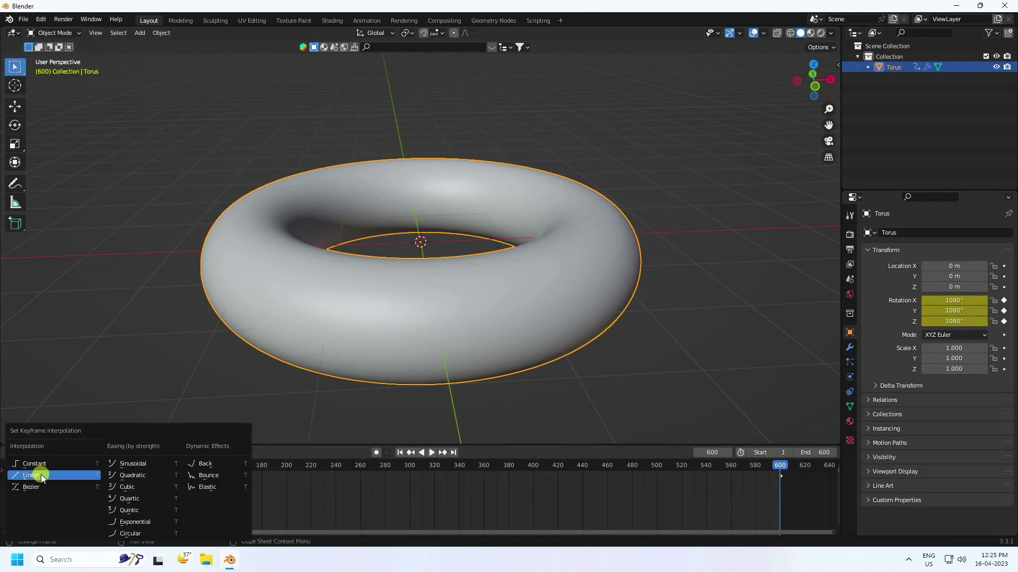
left_click(33, 475)
Play the torus's rotation animation from the first frame, stop it and return to frame 1.
left_click(399, 452)
left_click(431, 452)
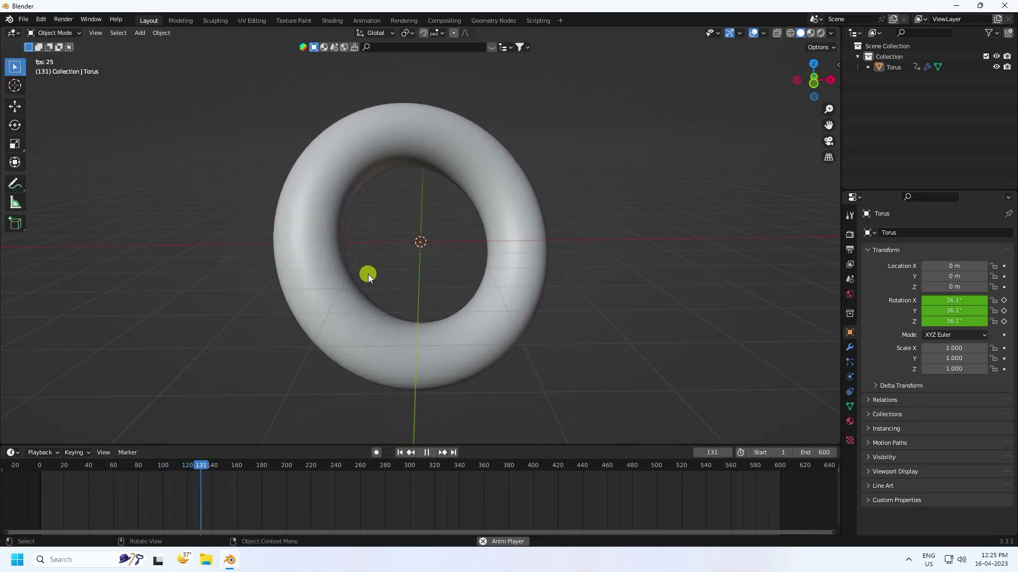
left_click(428, 453)
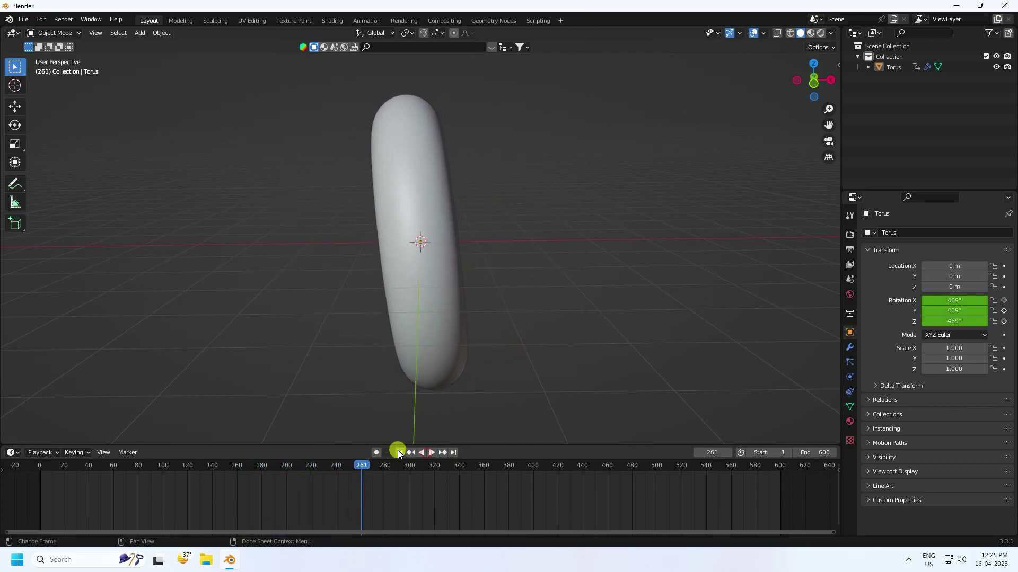
left_click(399, 453)
Add a new particle system to the torus.
left_click(849, 362)
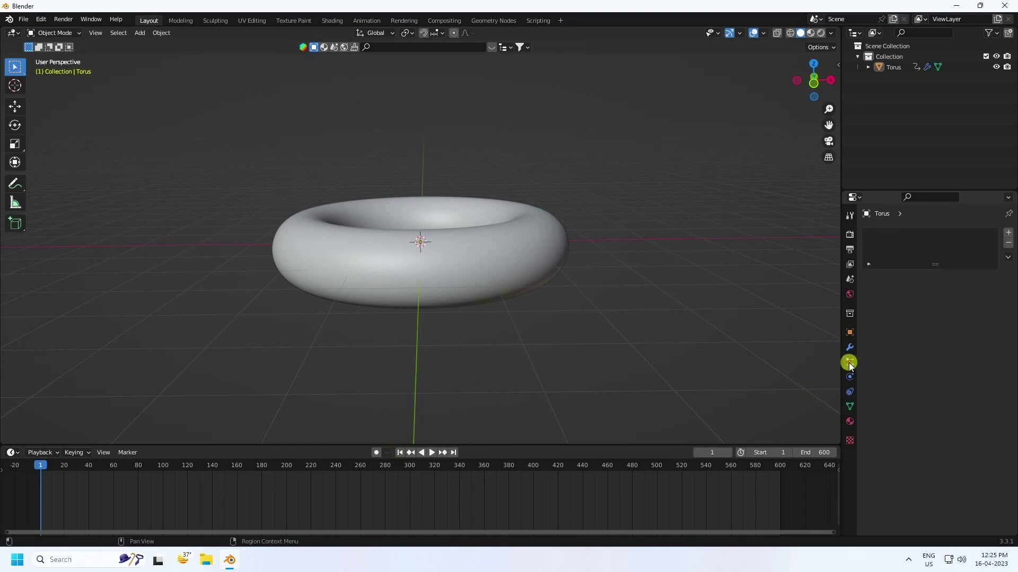
left_click(1008, 233)
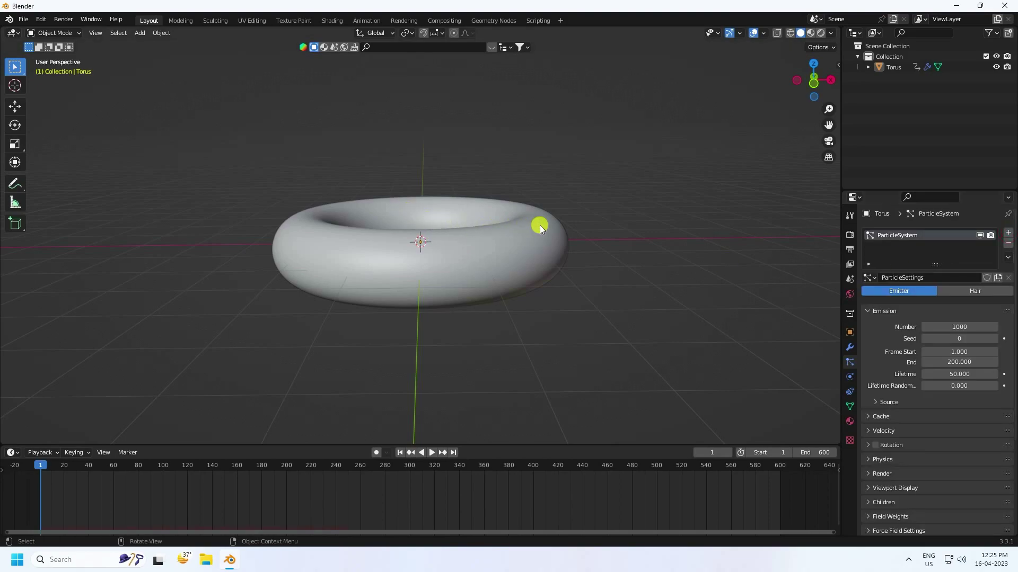
Change the torus's particle system to the Hair type and enable its advanced settings.
left_click(974, 291)
middle_click_drag(373, 216, 410, 245)
scroll(409, 246, "up", 5)
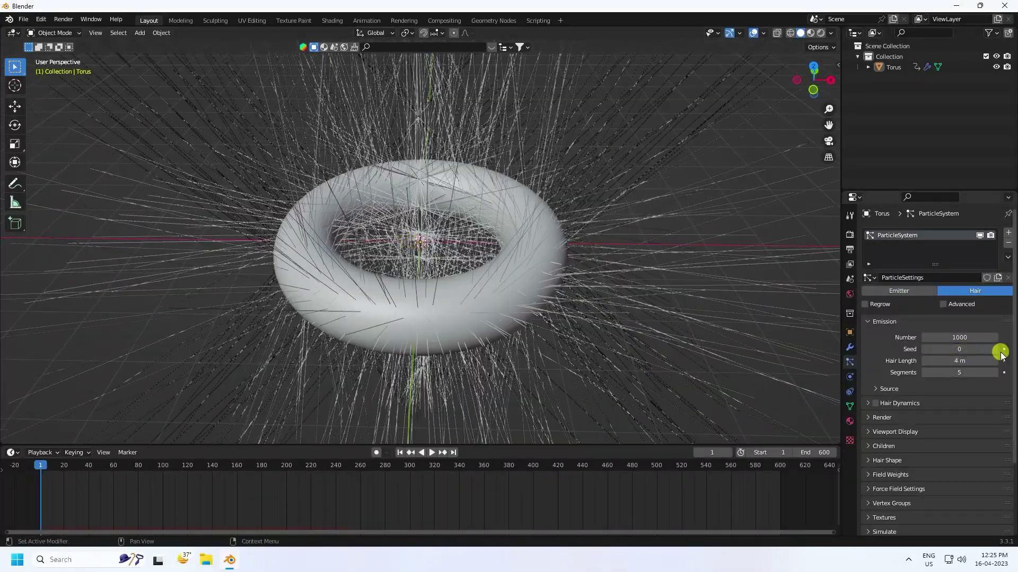
left_click(939, 306)
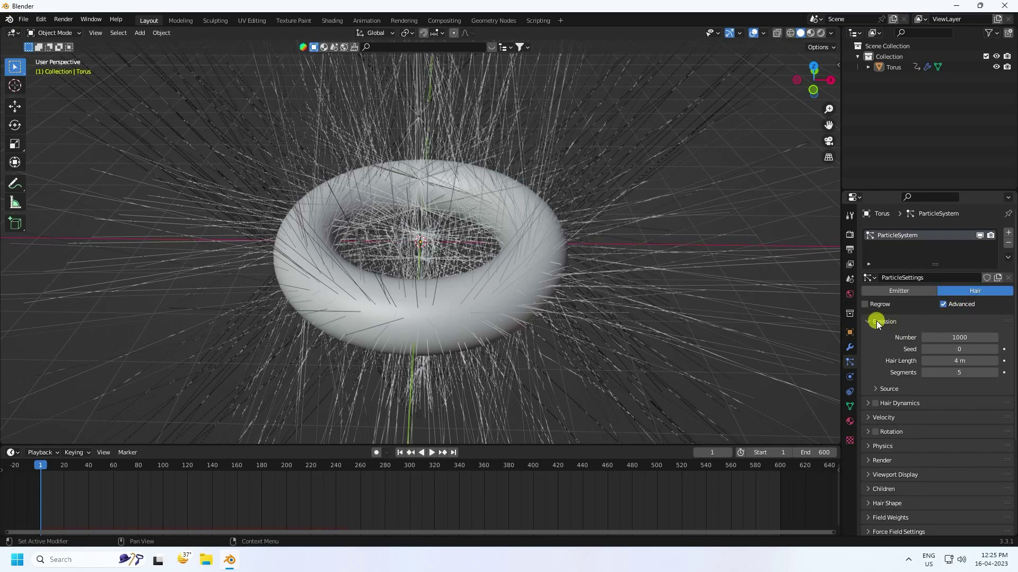
Set the hair emission number to 2000 and shorten the hair length.
left_click(956, 338)
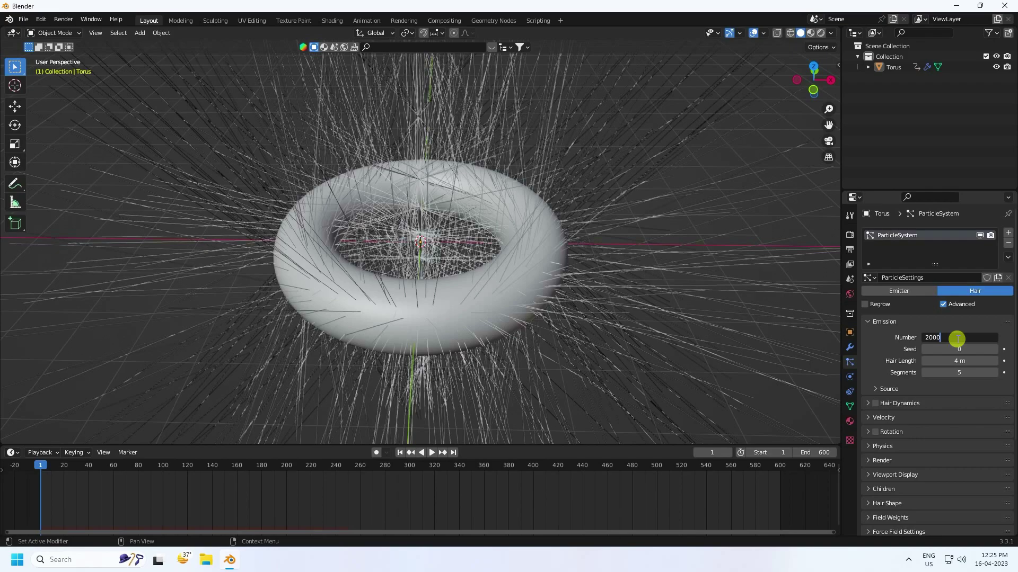
key("Return")
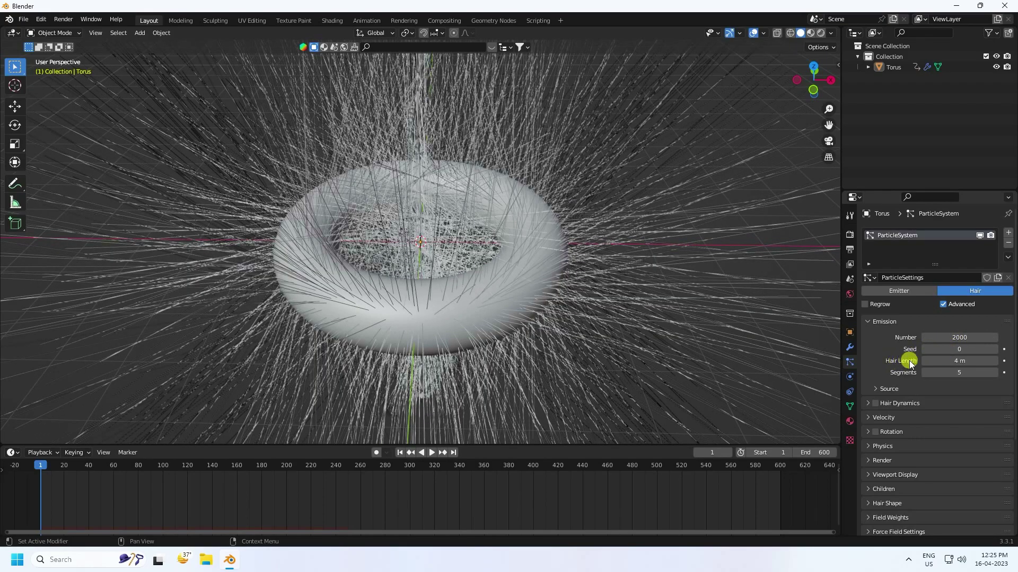
left_click(950, 359)
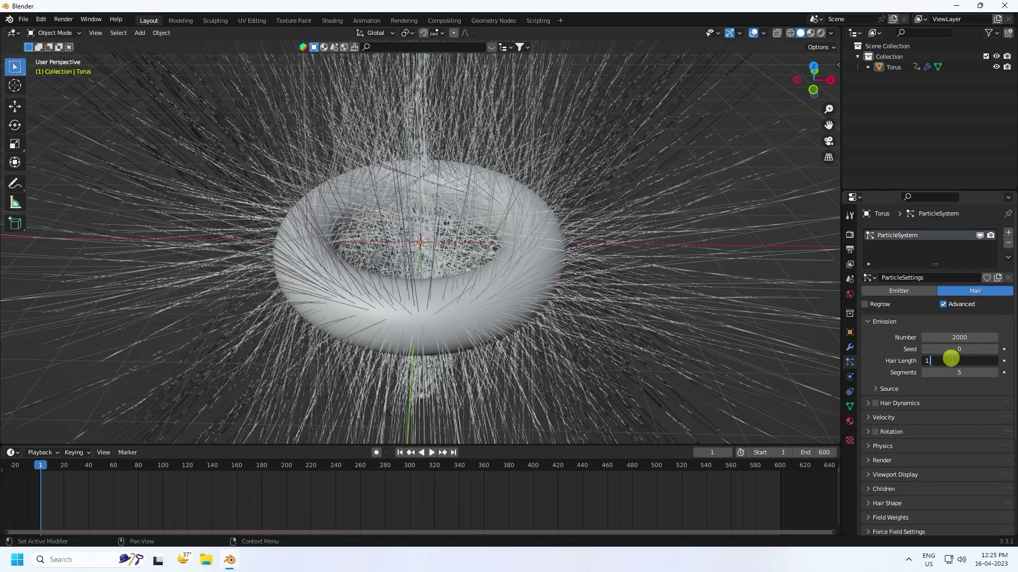
key("Return")
middle_click_drag(390, 263, 421, 244)
scroll(396, 225, "down", 3)
scroll(417, 295, "up", 2)
Set the hair length to 1.5 m and the number of hair segments to 16.
left_click(957, 361)
type("21")
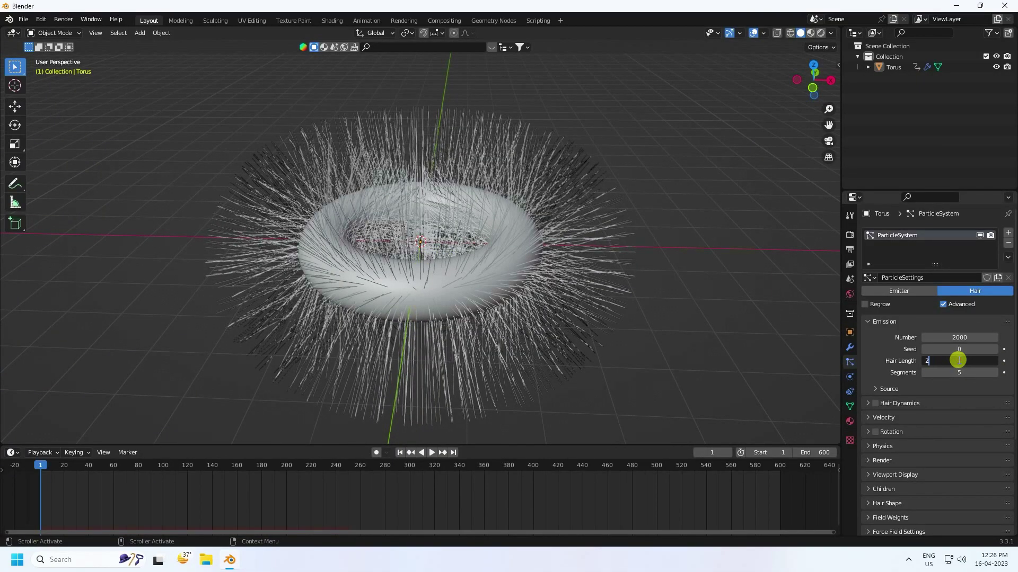
key("Return")
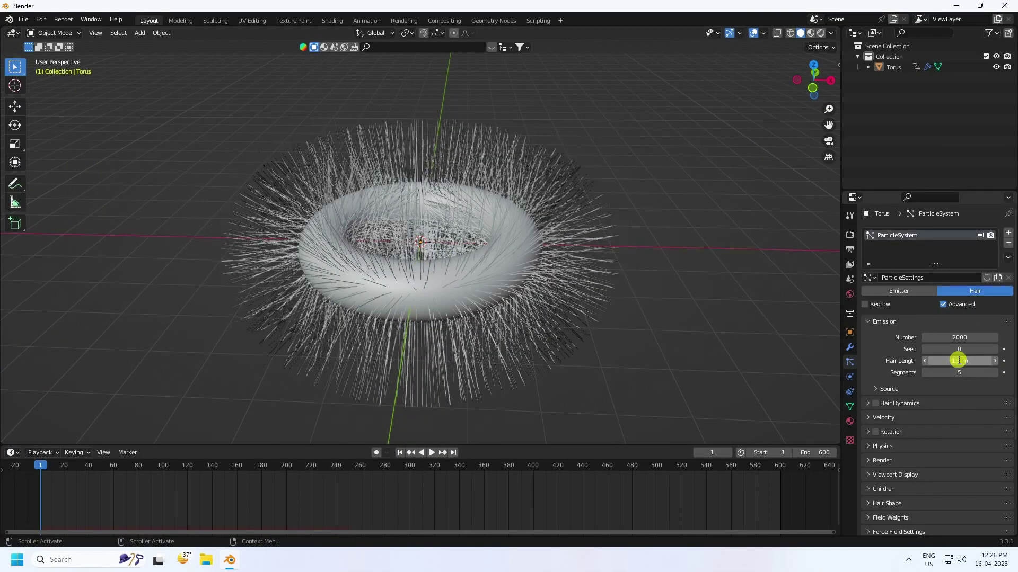
middle_click_drag(518, 237, 519, 218)
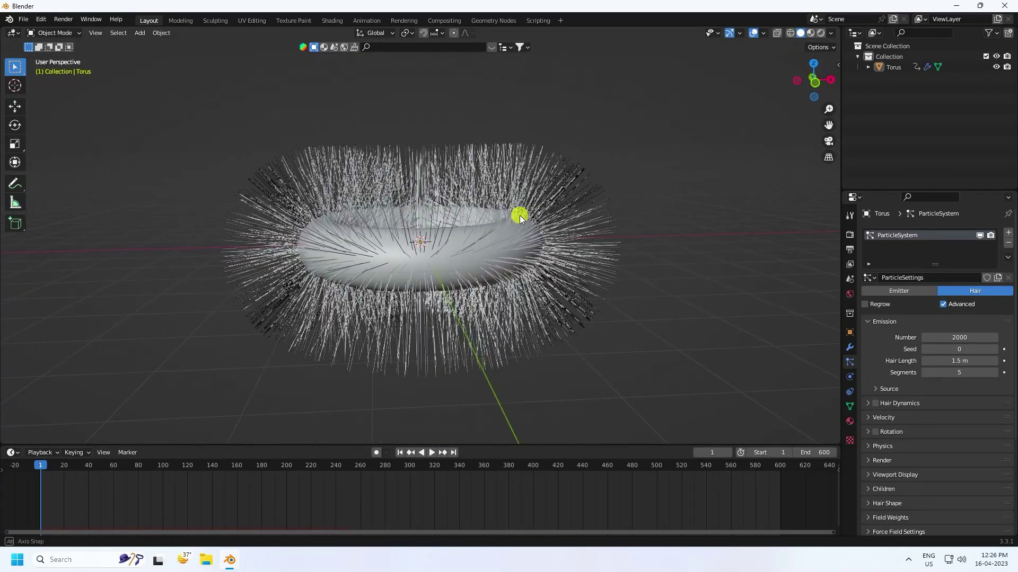
left_click(961, 374)
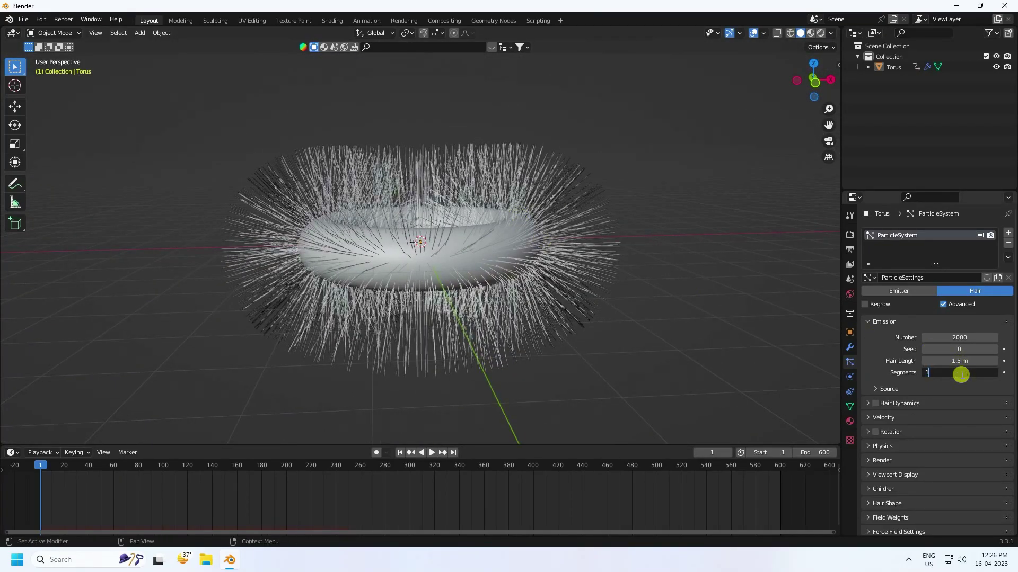
key("Return")
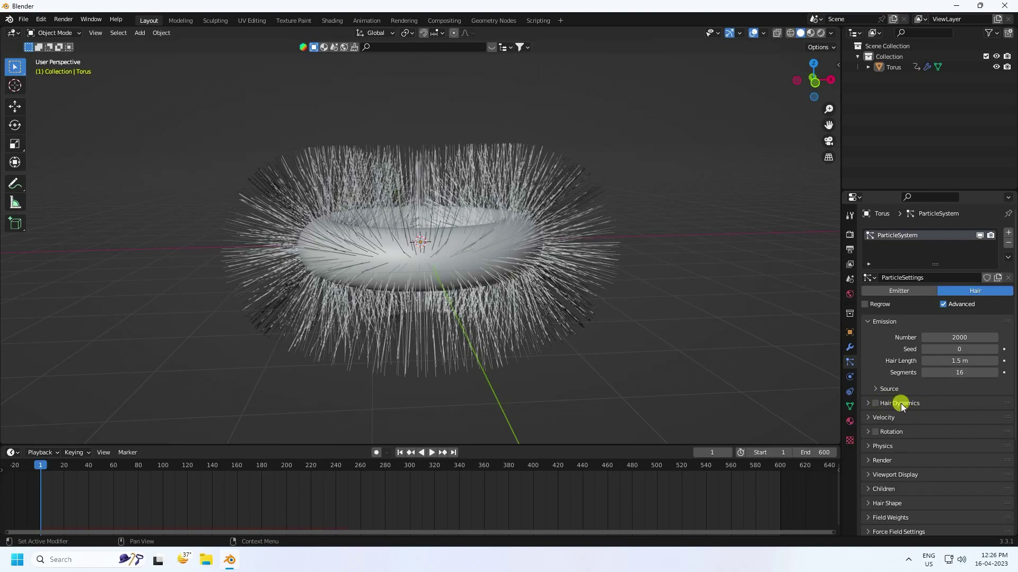
Enable Hair Dynamics, play the animation from the first frame to test it, stop and return to frame 1.
left_click(876, 404)
left_click(397, 452)
left_click(432, 453)
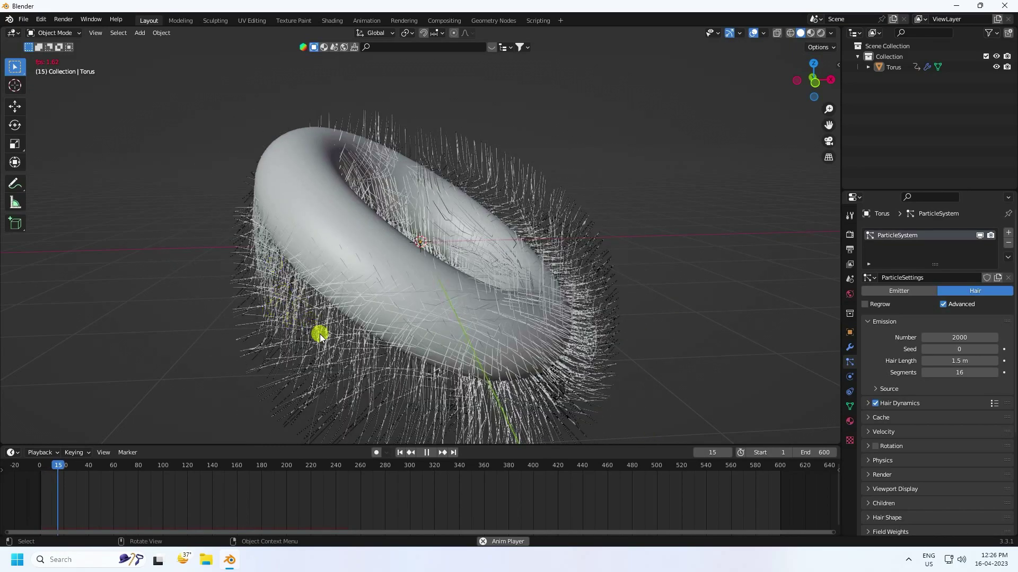
left_click(428, 452)
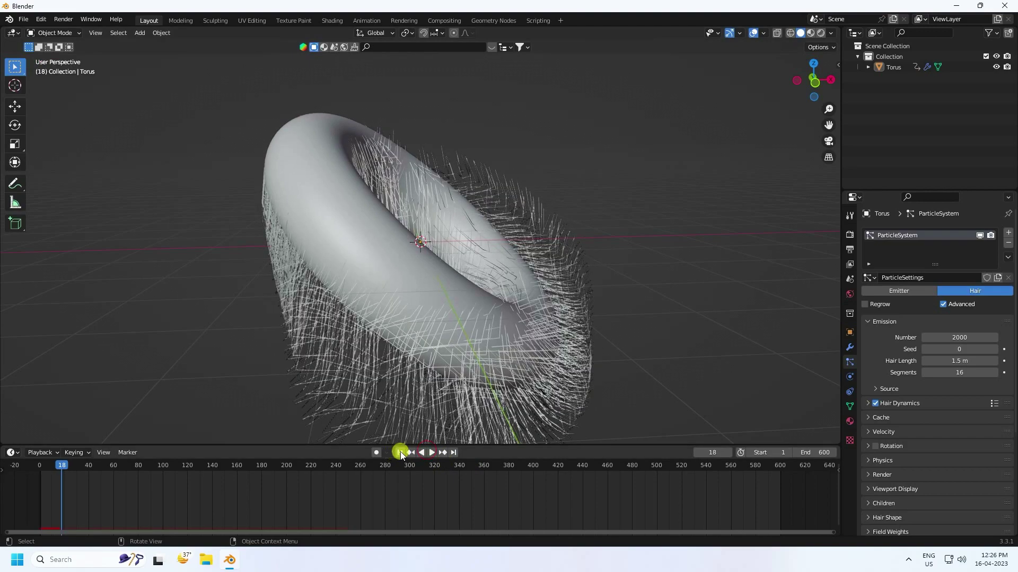
left_click(400, 452)
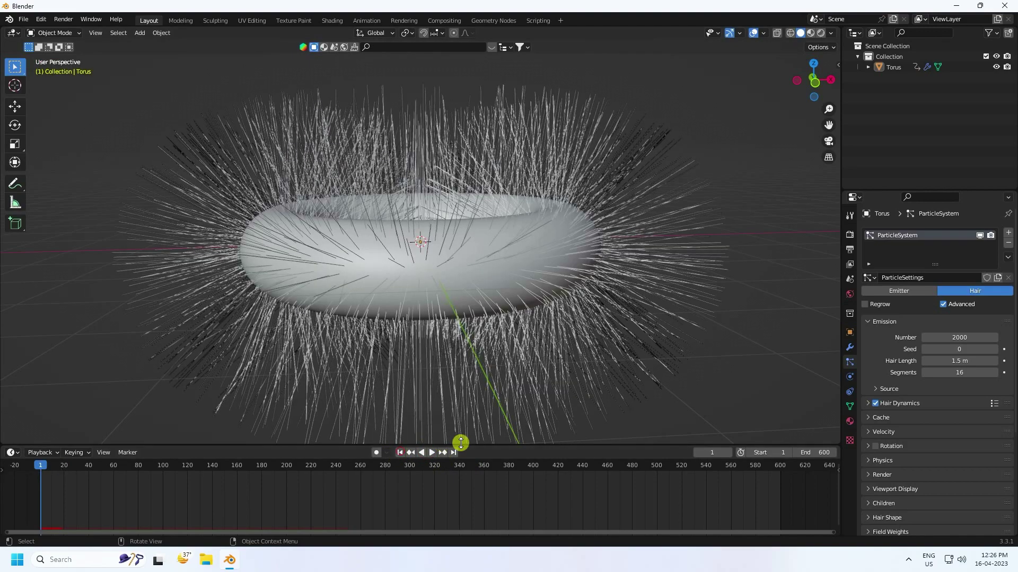
Make the hair emit from the torus's Volume in the emission source settings.
left_click(884, 390)
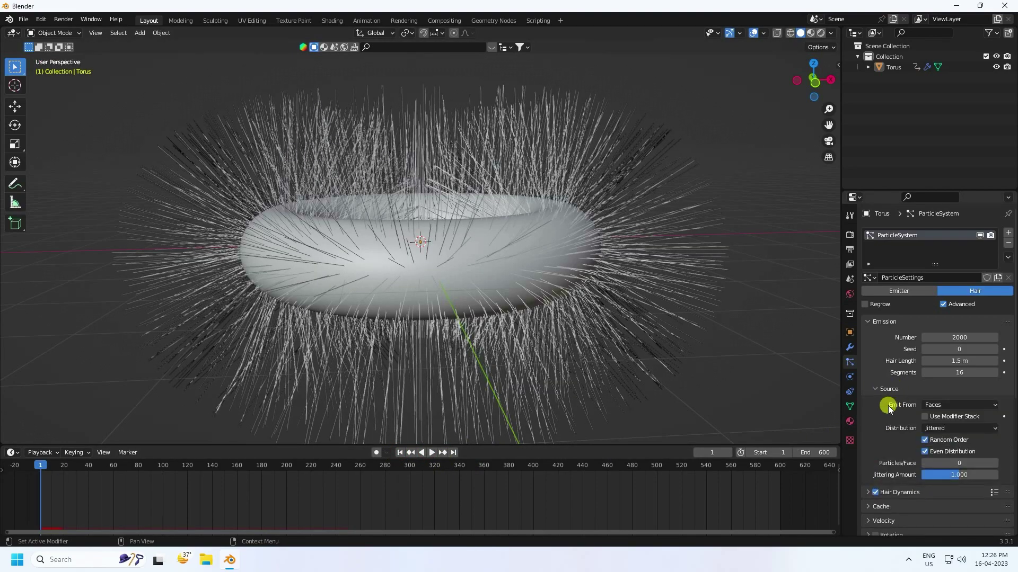
left_click(932, 404)
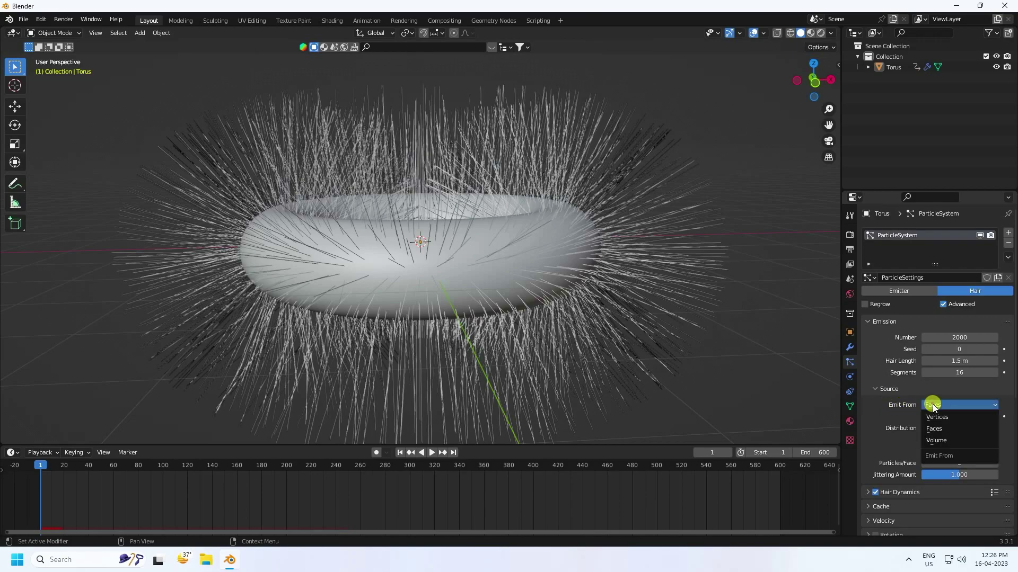
left_click(943, 440)
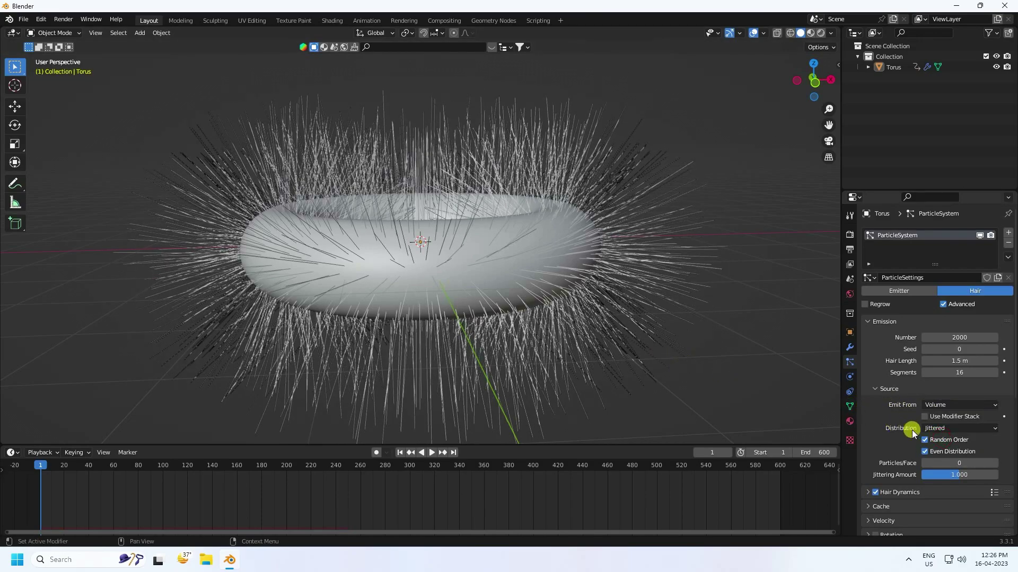
left_click(875, 389)
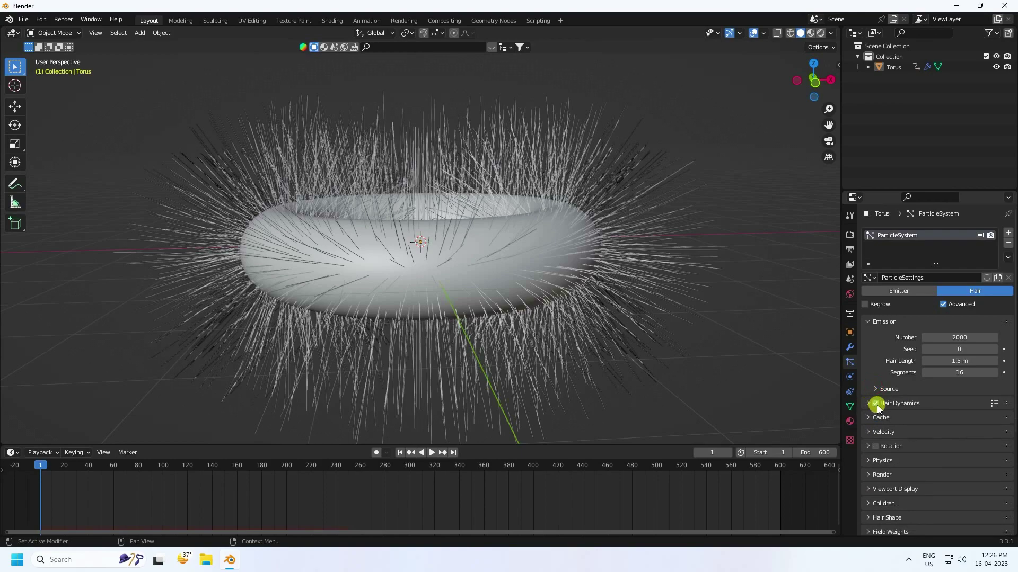
Set the Hair Dynamics quality steps to 6.
left_click(868, 405)
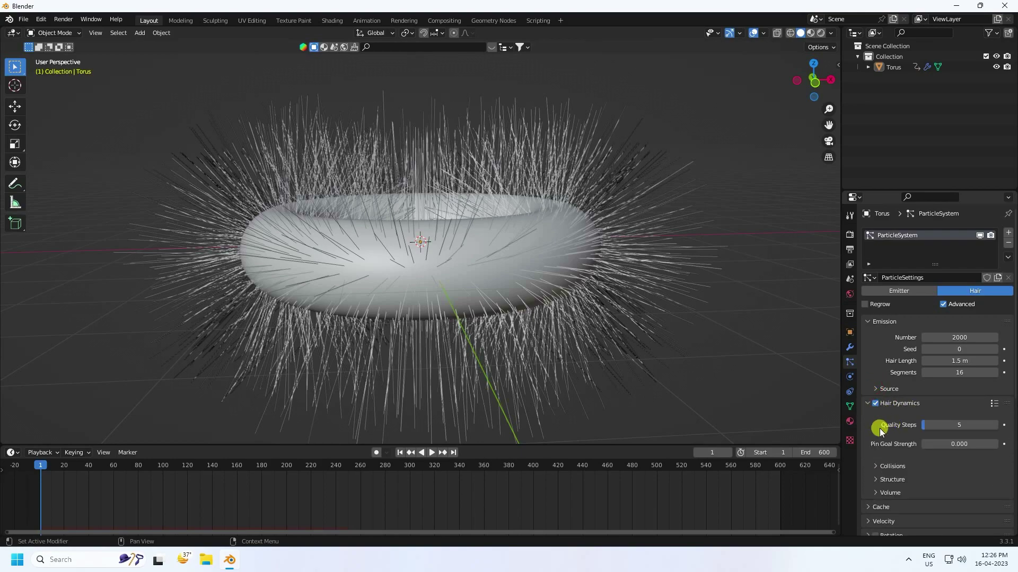
scroll(879, 429, "down", 2)
left_click(956, 382)
type("6")
key("Return")
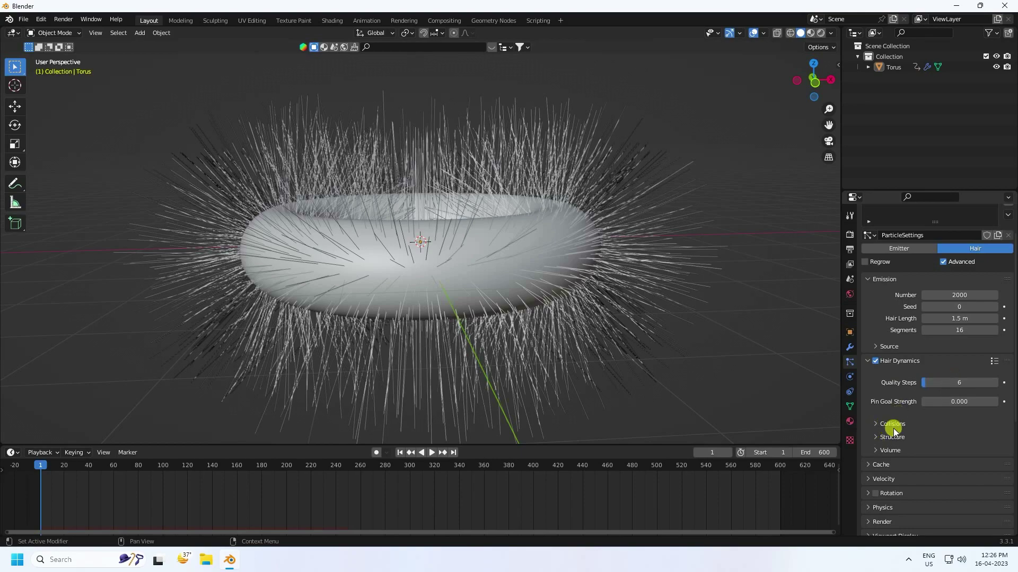
Set the Hair Dynamics collision quality to 6.
left_click(875, 423)
left_click_drag(972, 443, 964, 443)
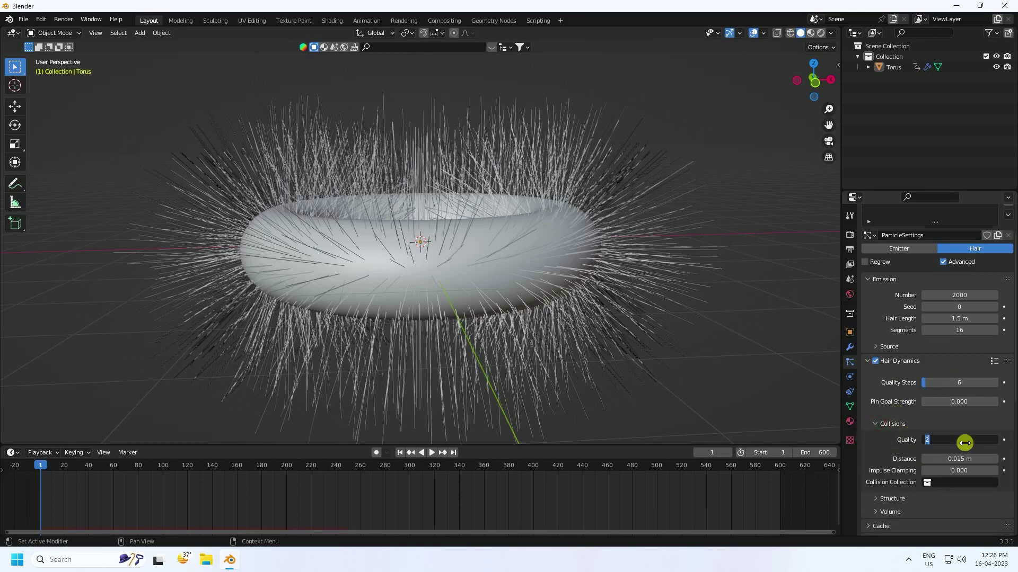
type("6")
key("Return")
left_click(952, 435)
key("Return")
left_click(873, 424)
Set the vertex mass in the Hair Dynamics structure settings to 0.1 kg.
left_click(876, 438)
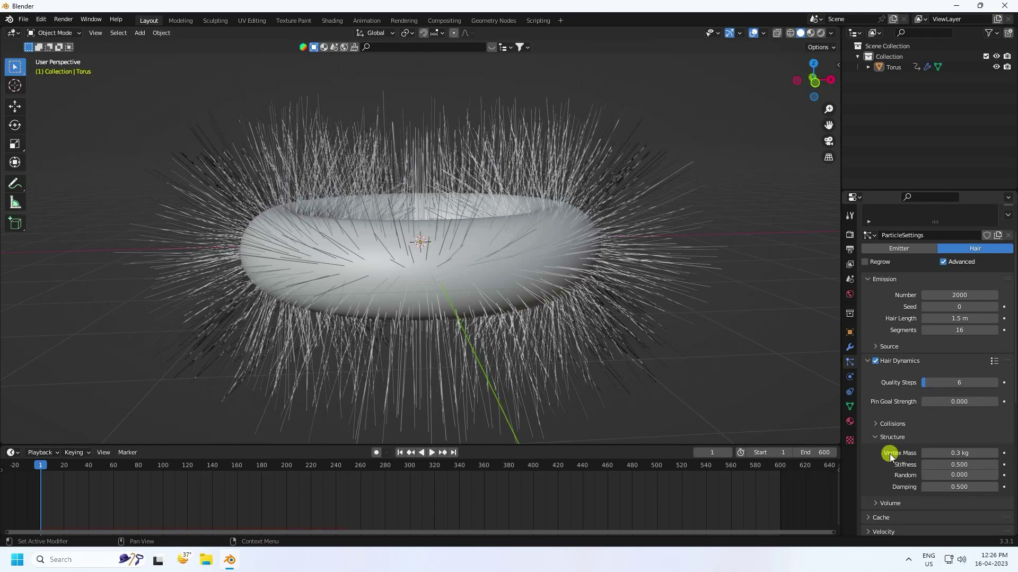
left_click(962, 454)
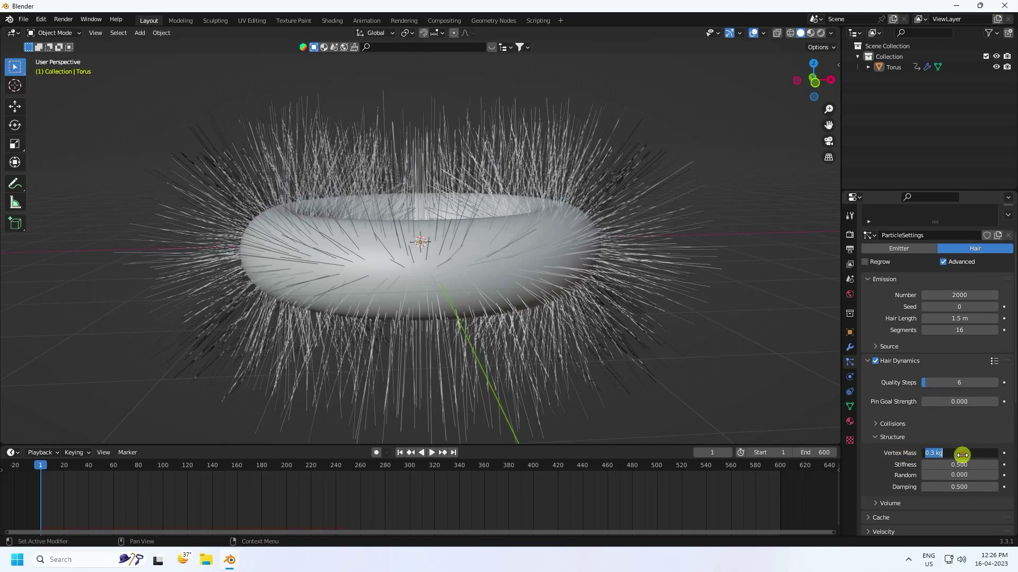
key("Return")
scroll(960, 456, "down", 3)
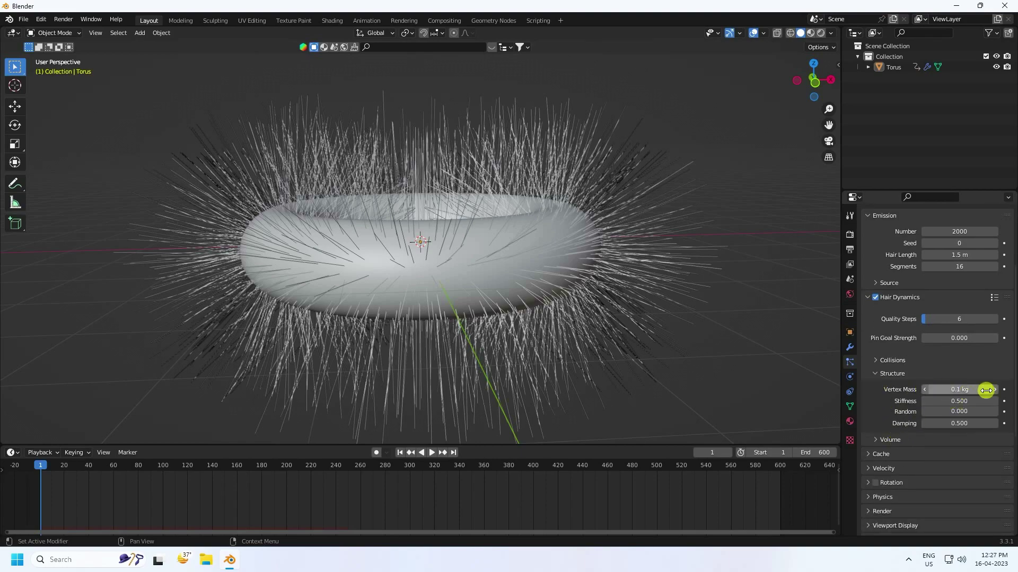
left_click(882, 375)
left_click(875, 388)
left_click(875, 388)
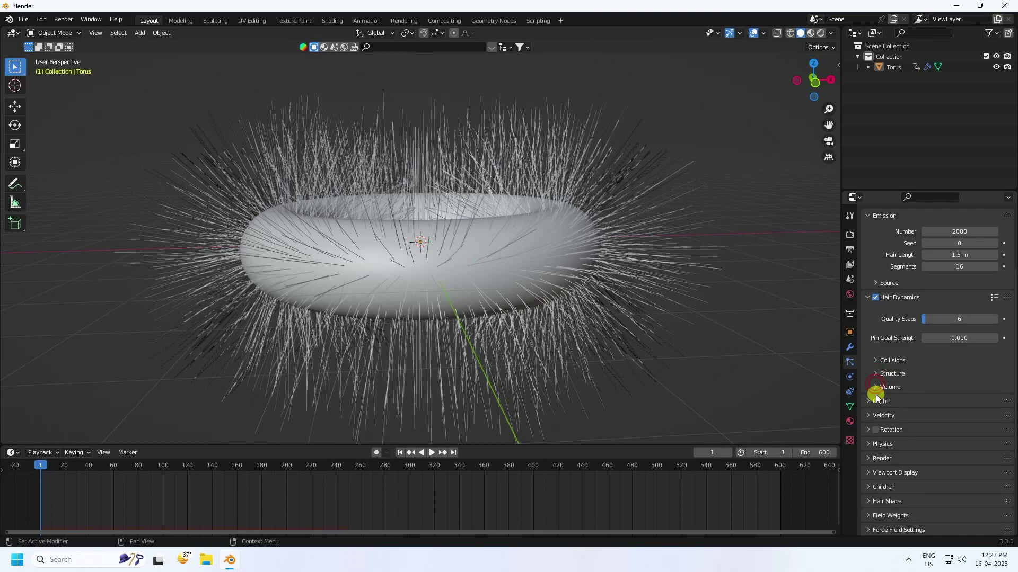
left_click(869, 299)
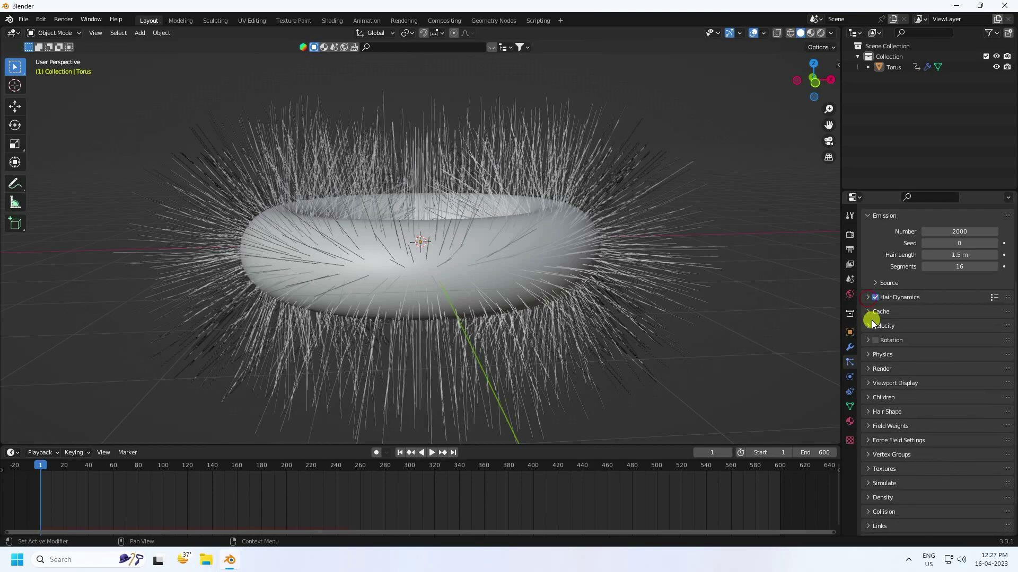
Set the hair simulation cache's end to frame 600, matching the end of the timeline.
left_click(876, 313)
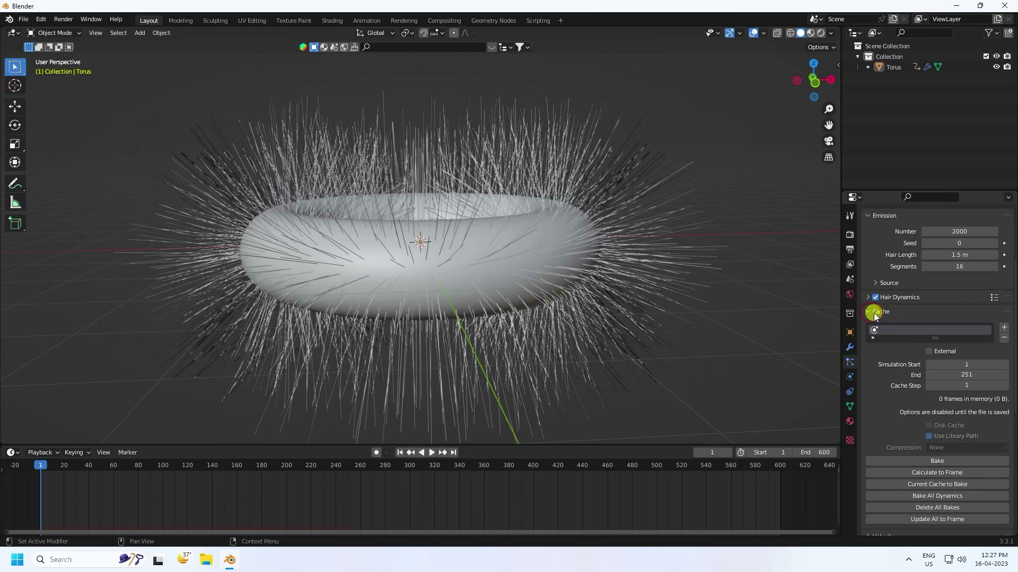
left_click(962, 374)
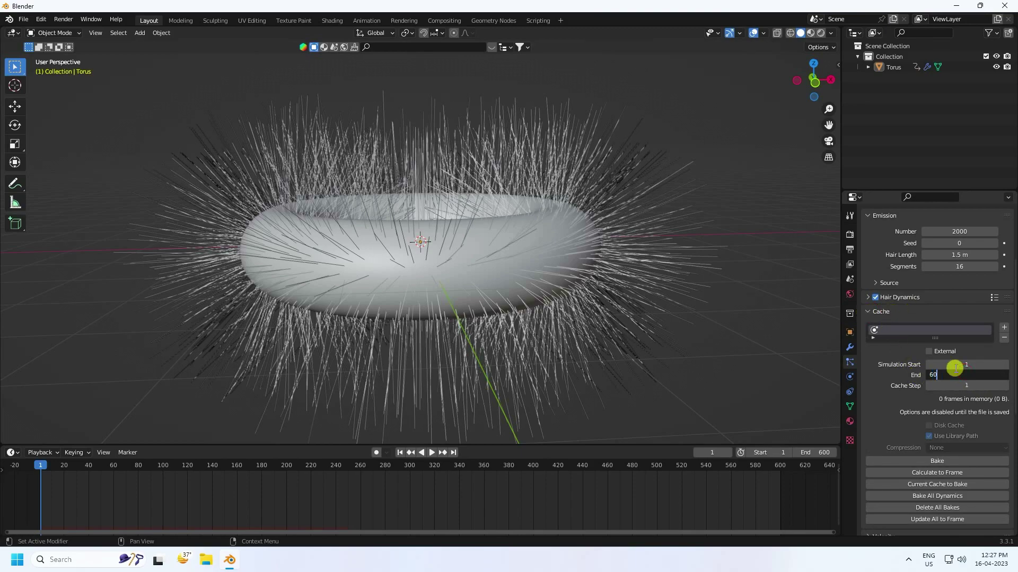
left_click(869, 312)
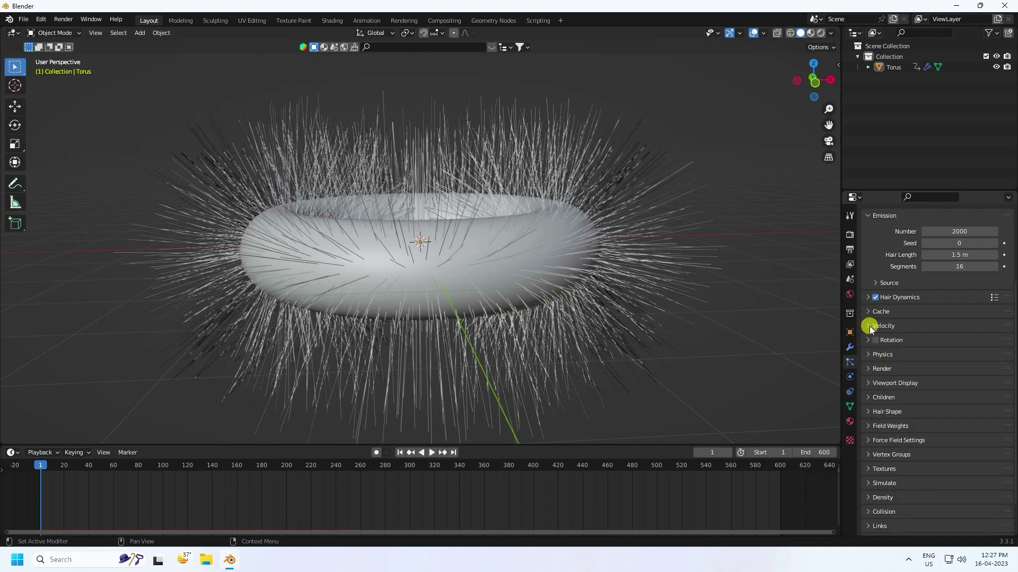
left_click(883, 327)
left_click(874, 326)
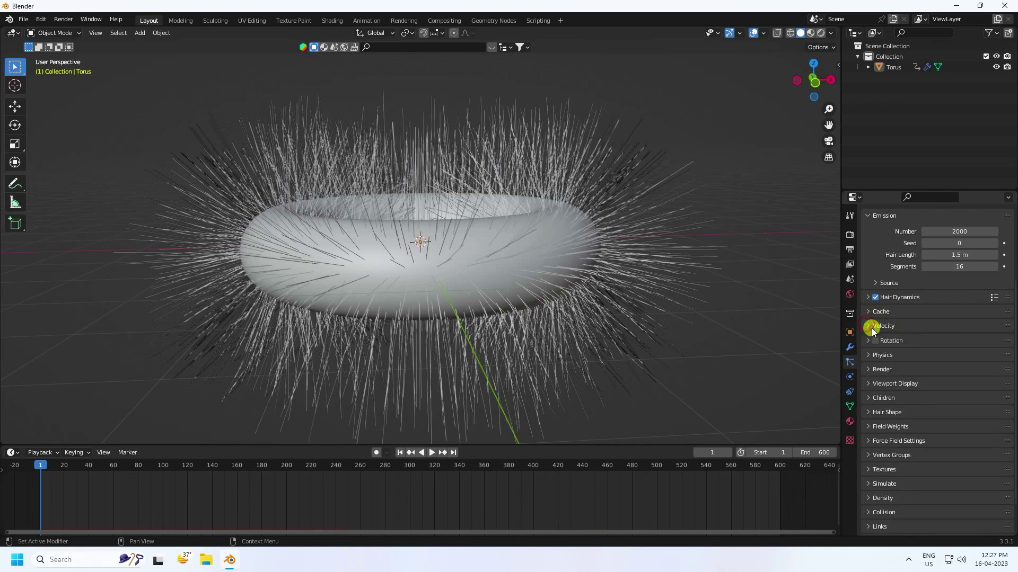
Enable B-Spline for the hair's render path and set its steps to 6.
left_click(869, 370)
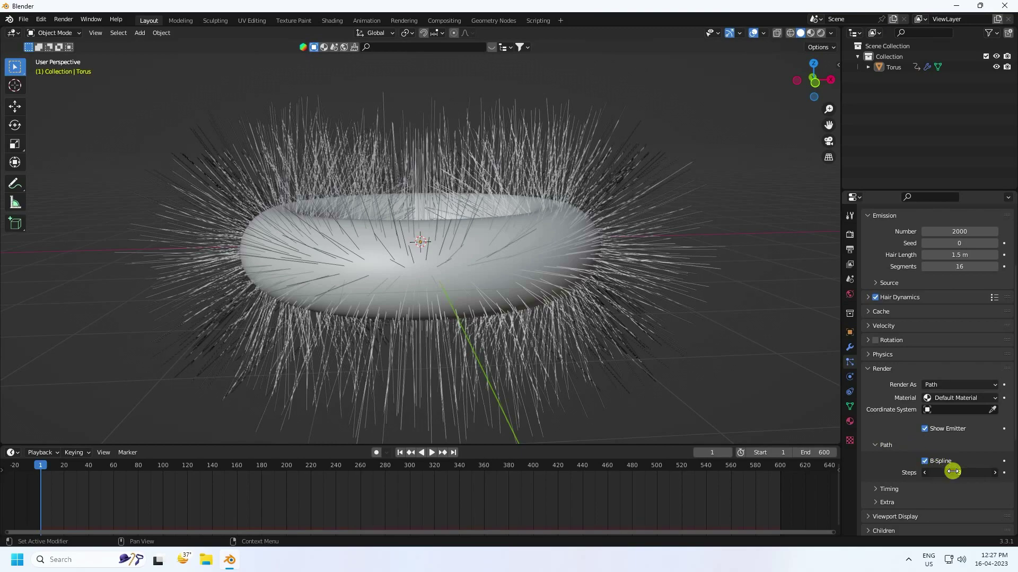
key("Return")
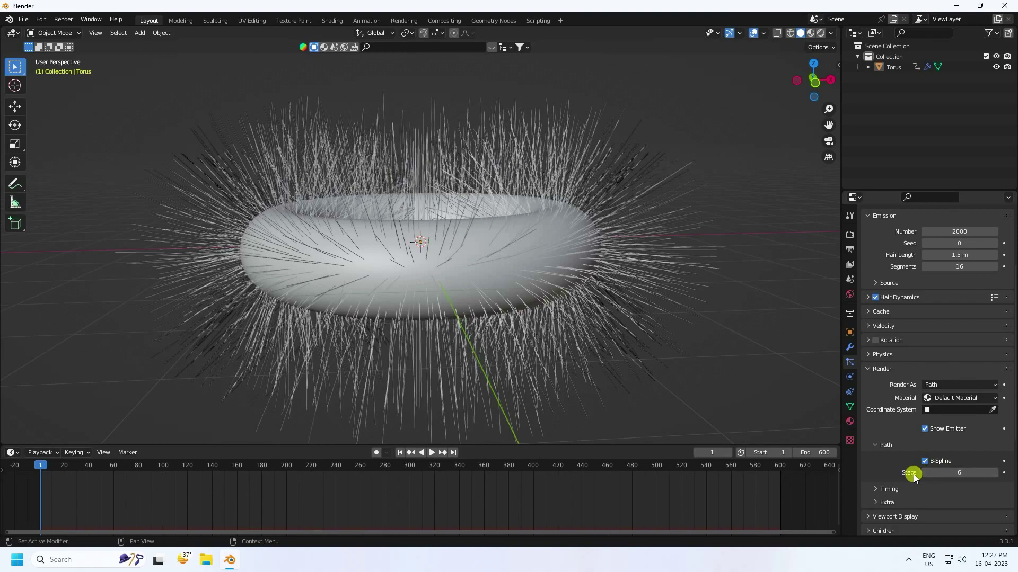
left_click(876, 445)
left_click(877, 457)
left_click(877, 459)
scroll(876, 471, "down", 1)
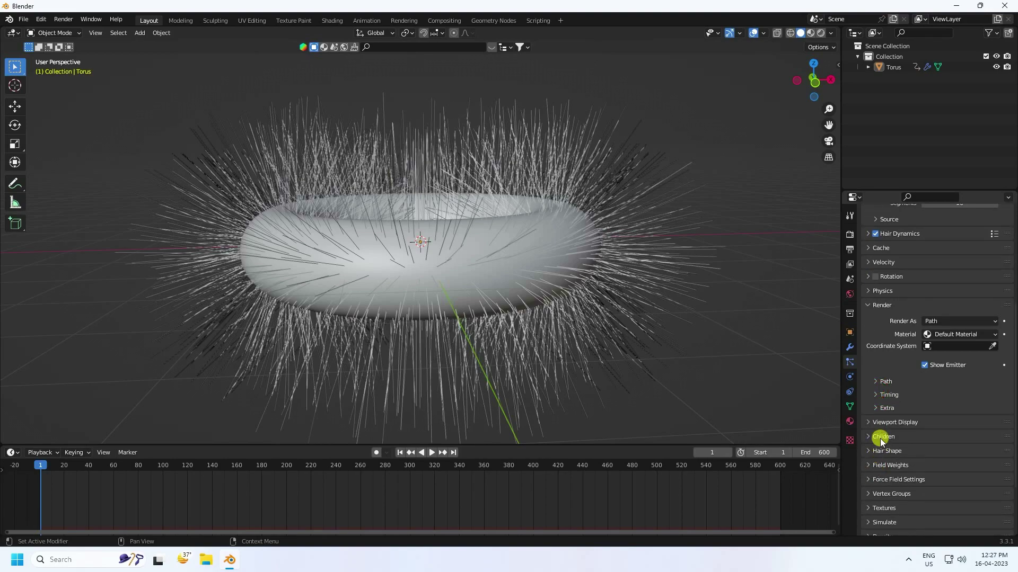
scroll(880, 441, "down", 1)
left_click(871, 328)
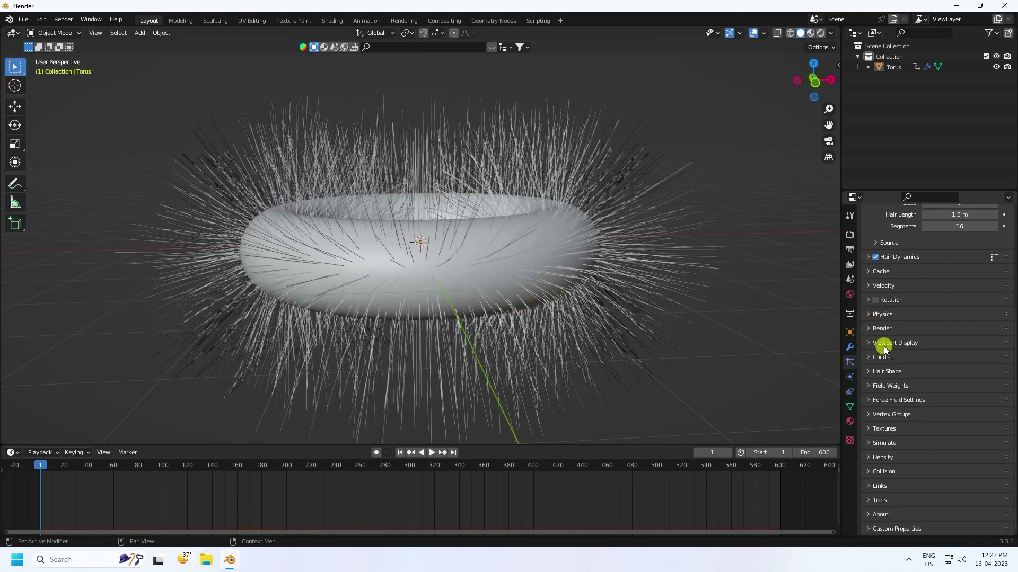
Give the hair interpolated children with a display amount of 40.
left_click(879, 344)
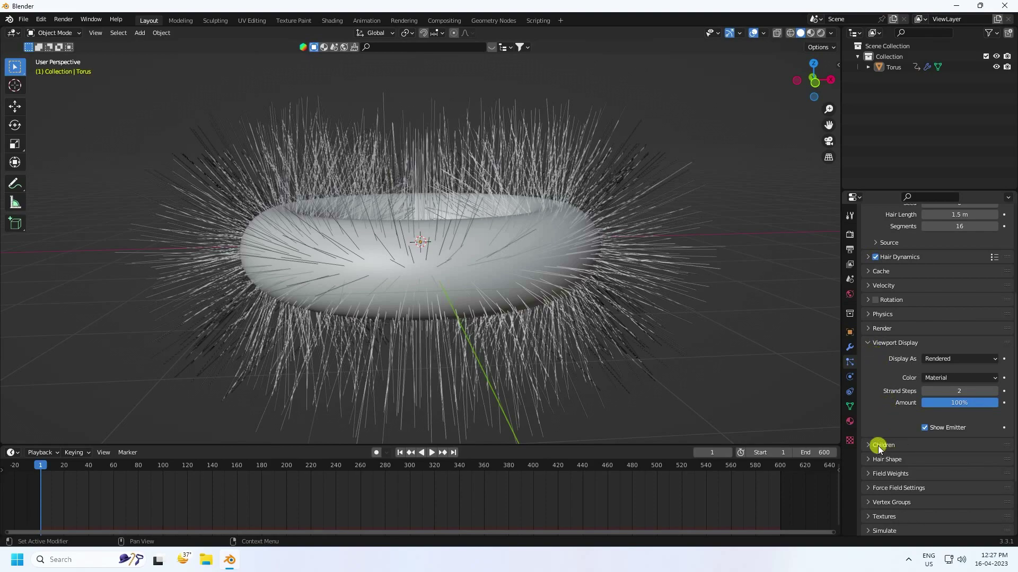
left_click(894, 445)
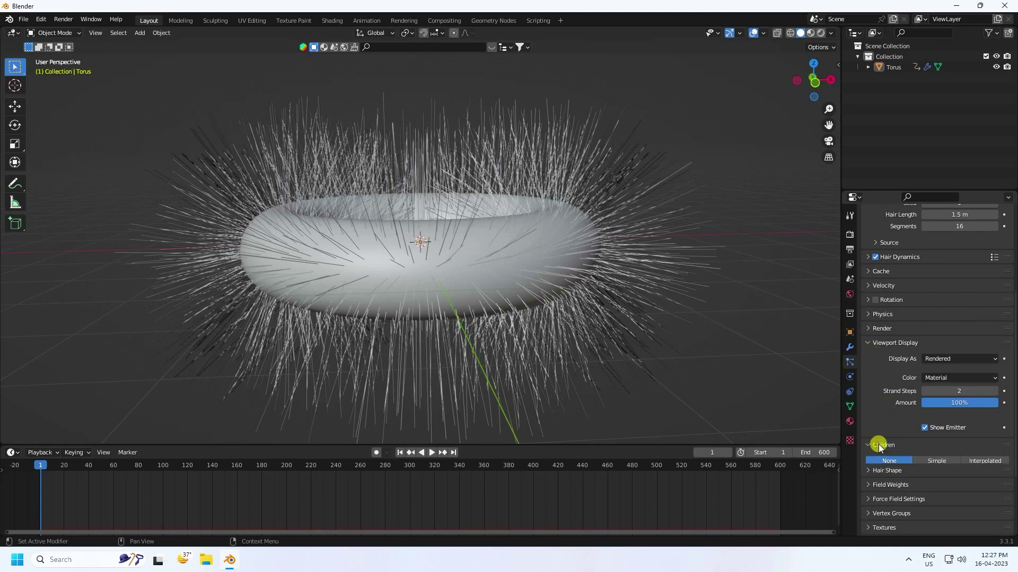
left_click(989, 461)
scroll(883, 408, "down", 5)
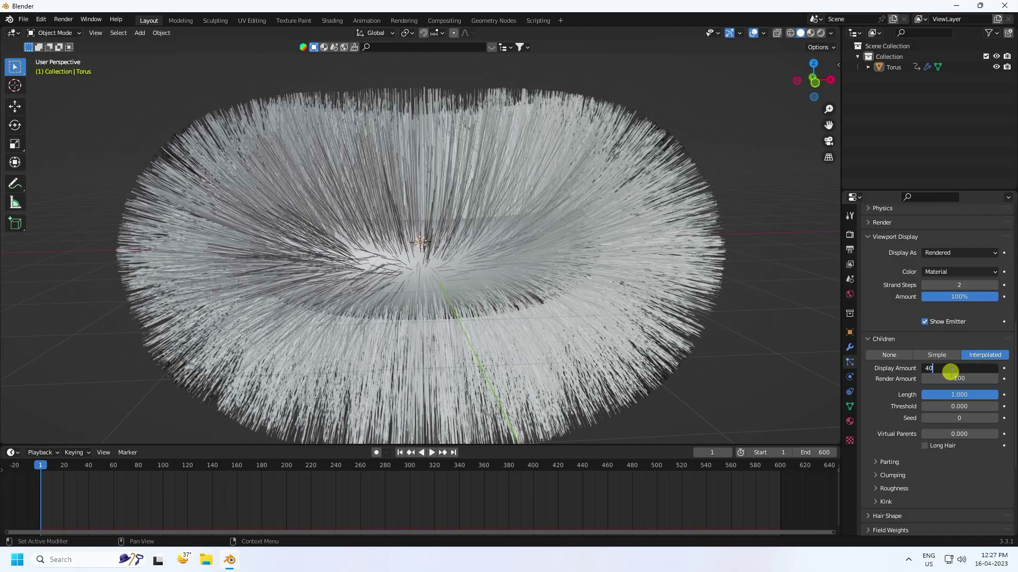
key("Return")
middle_click_drag(409, 225, 454, 363)
scroll(425, 250, "down", 4)
scroll(423, 230, "up", 3)
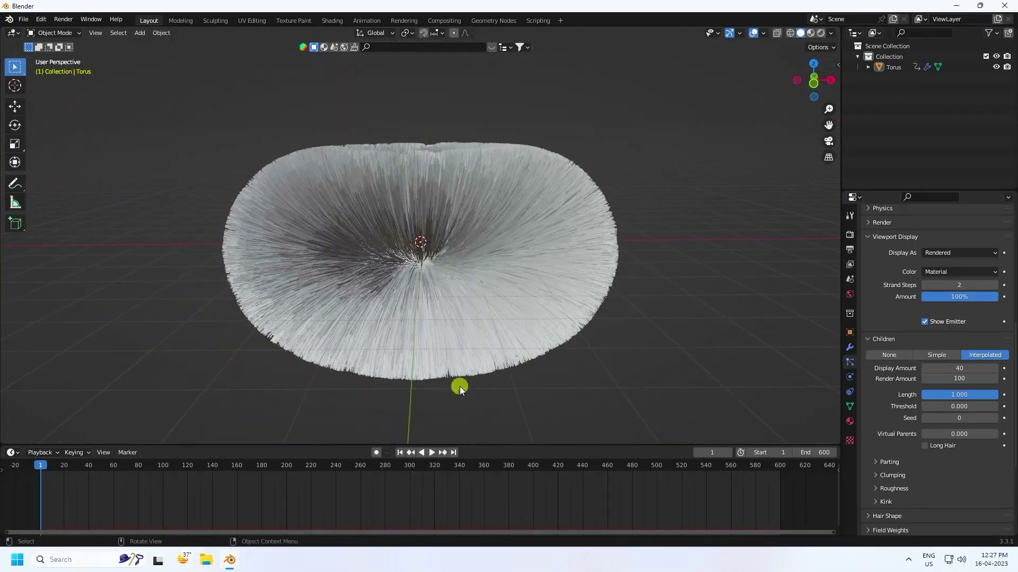
Play the animation briefly to preview the denser fur, and return to the first frame.
left_click(433, 452)
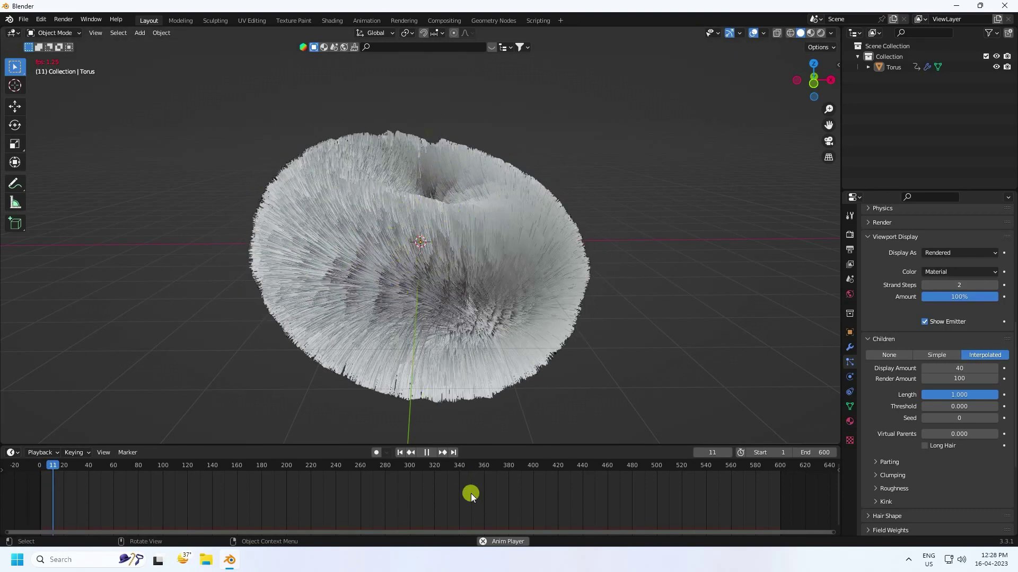
left_click(429, 453)
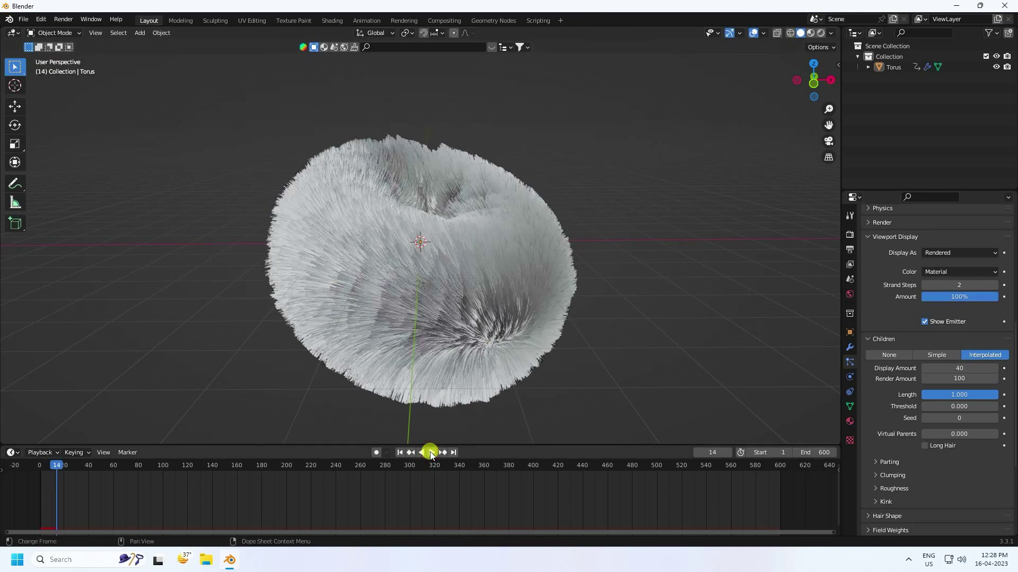
left_click(398, 453)
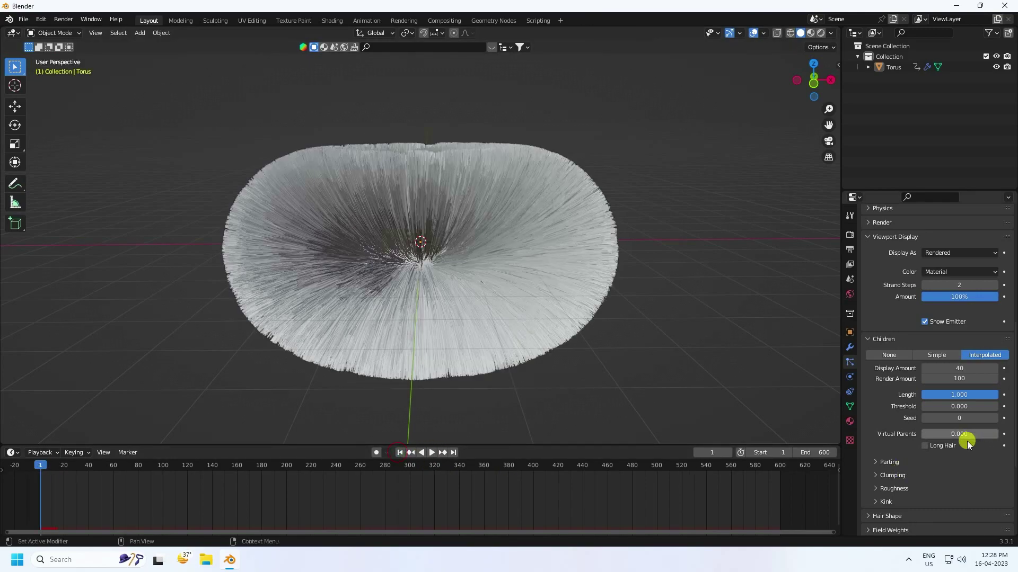
Set the clump value of the child hairs to 0.1.
left_click(877, 462)
left_click(875, 461)
scroll(873, 462, "down", 1)
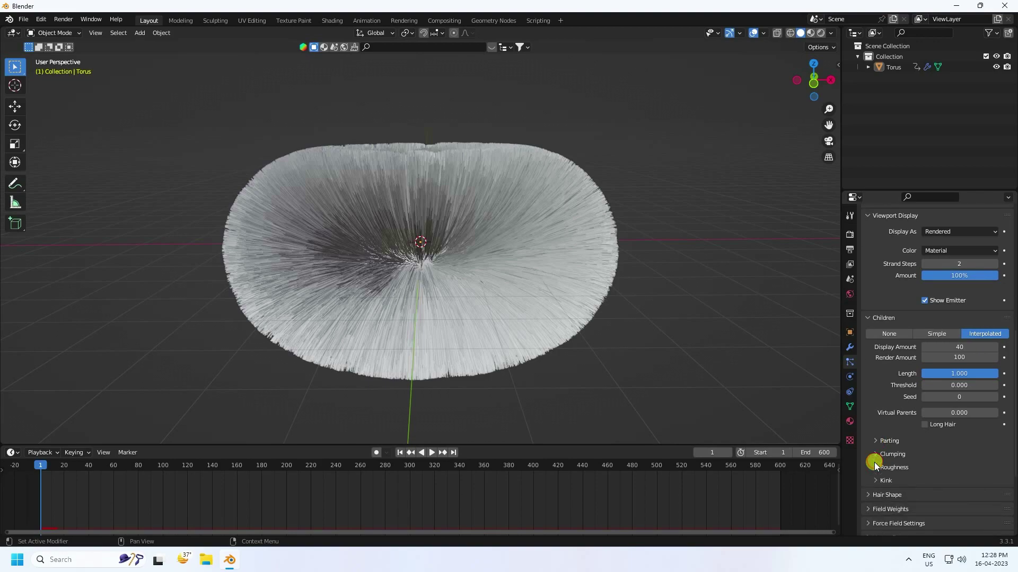
left_click(877, 454)
scroll(889, 469, "down", 2)
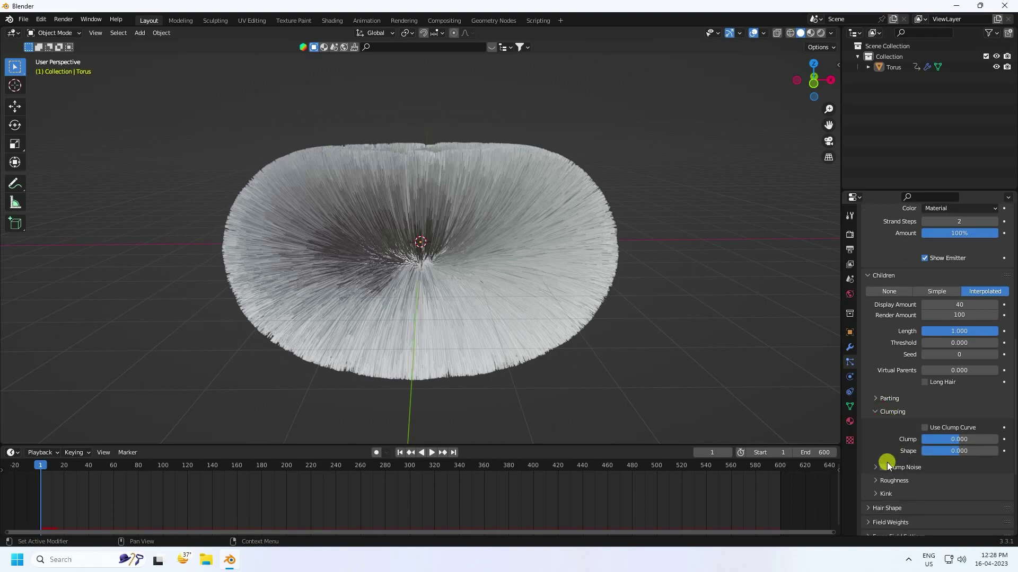
left_click(940, 439)
type("0.1")
key("Return")
left_click(876, 412)
Set the child hairs' roughness to 0.075 for Endpoint and 0.5 for Random.
left_click(874, 425)
scroll(879, 447, "down", 2)
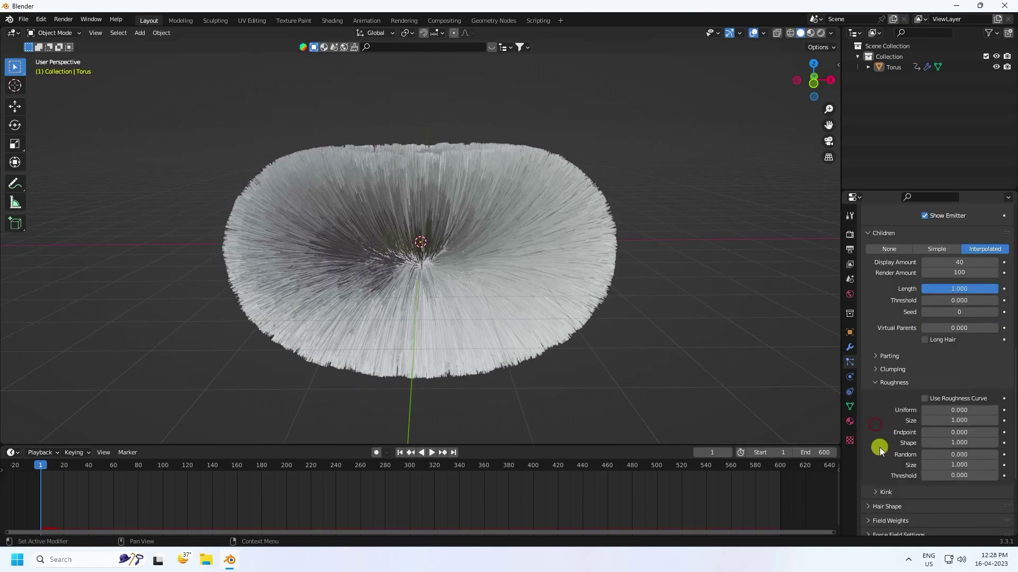
left_click(952, 433)
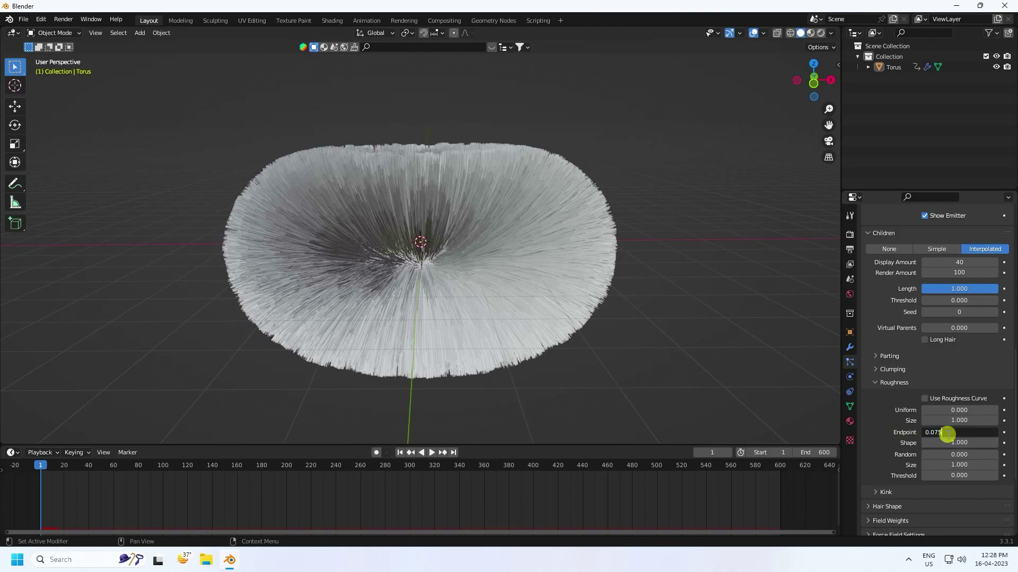
type("0.075")
key("Return")
left_click(951, 455)
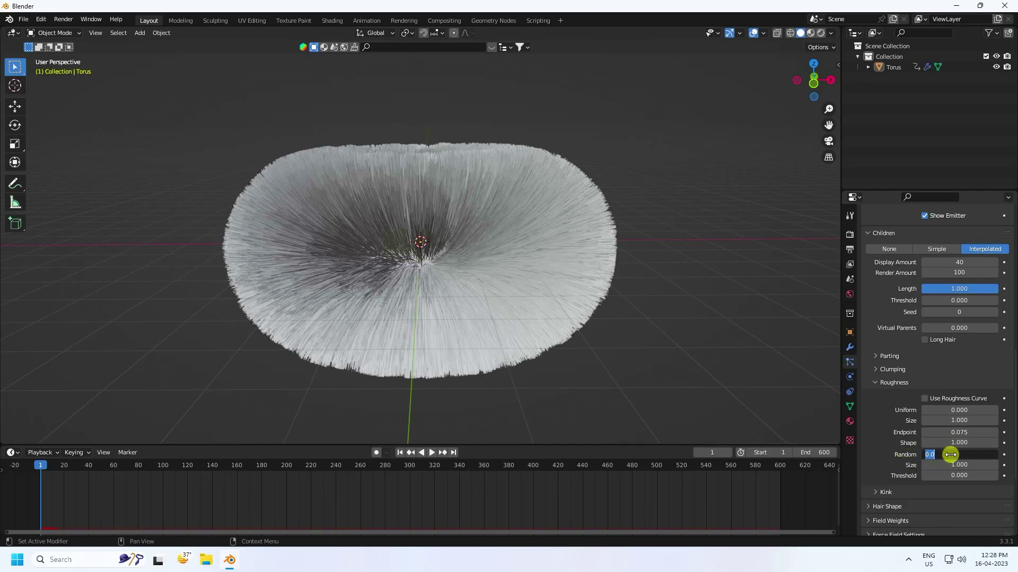
type("0.5")
key("Return")
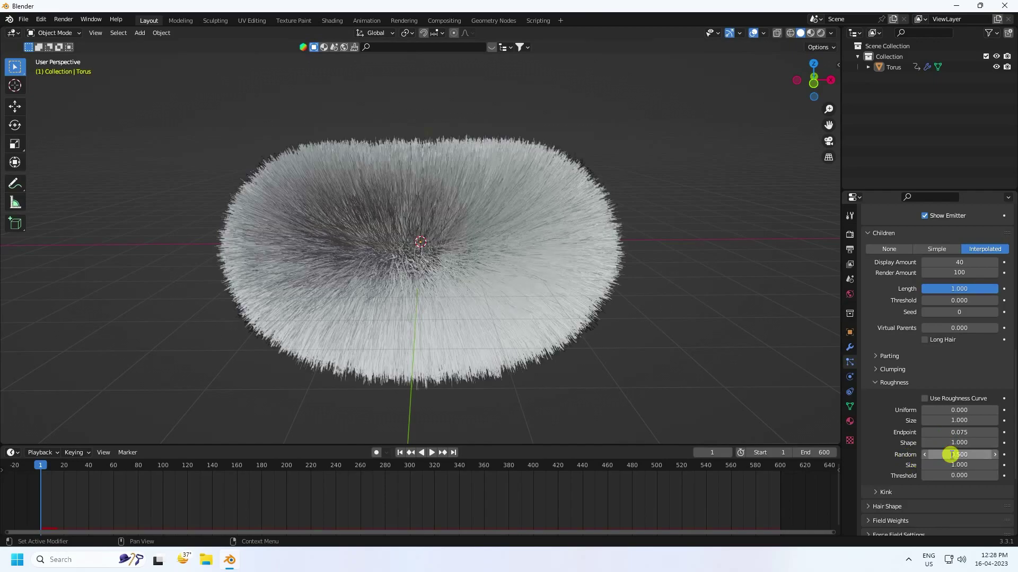
scroll(432, 239, "up", 3)
middle_click_drag(432, 238, 466, 263)
scroll(482, 273, "down", 4)
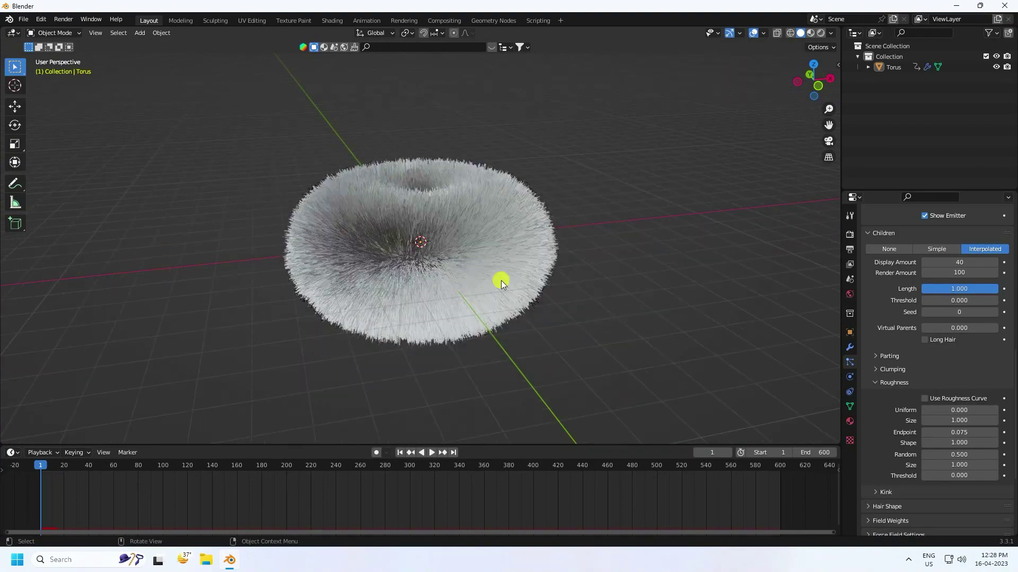
left_click(878, 385)
Set the hair simulation cache's end to frame 200 and bake the simulation.
middle_click_drag(312, 365, 421, 332)
scroll(917, 371, "up", 5)
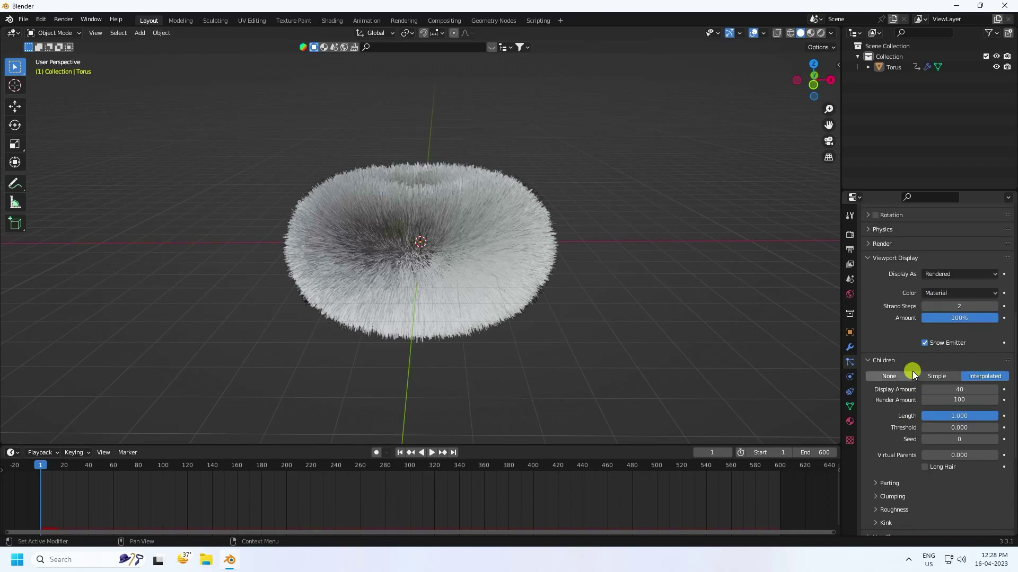
scroll(882, 334, "up", 3)
left_click(868, 271)
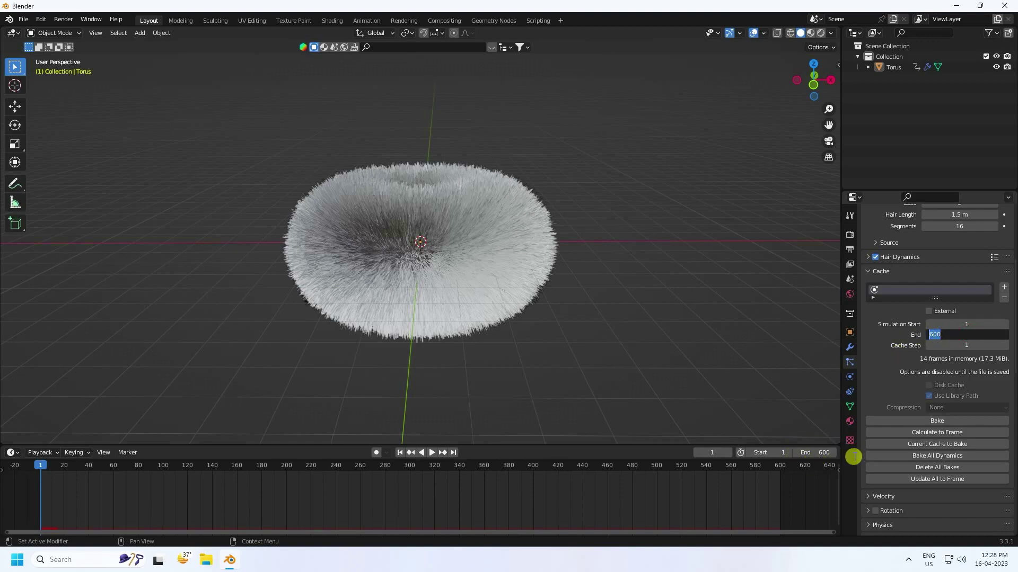
key("Return")
left_click(957, 335)
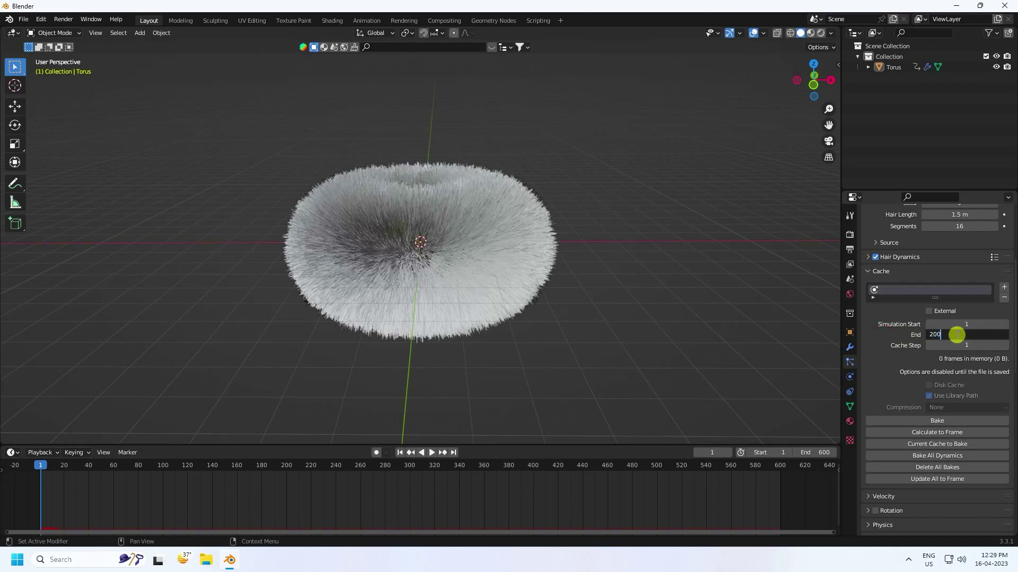
key("Return")
left_click(921, 421)
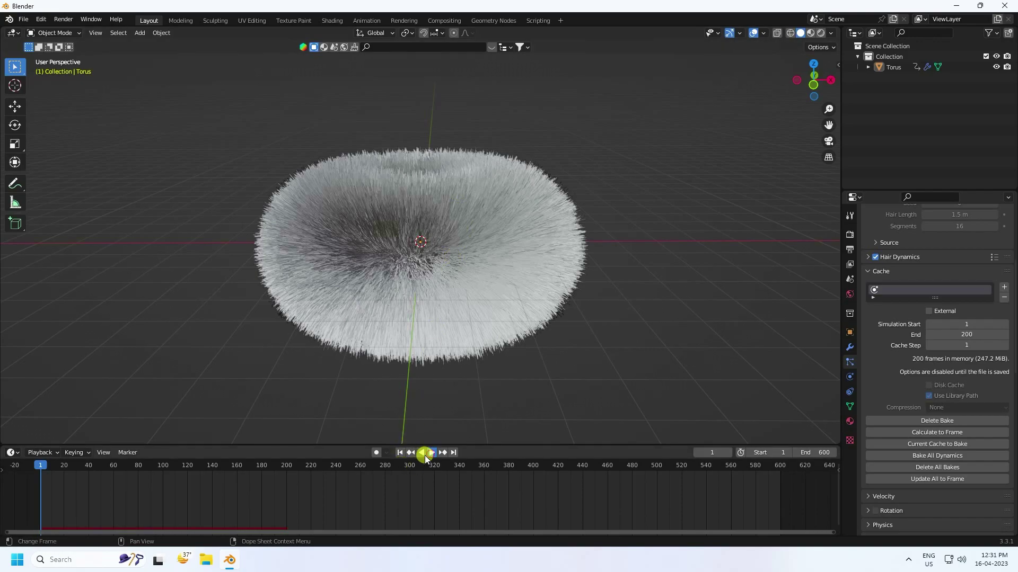
Play back the baked fur simulation on the rotating torus, and return to the first frame.
left_click(431, 454)
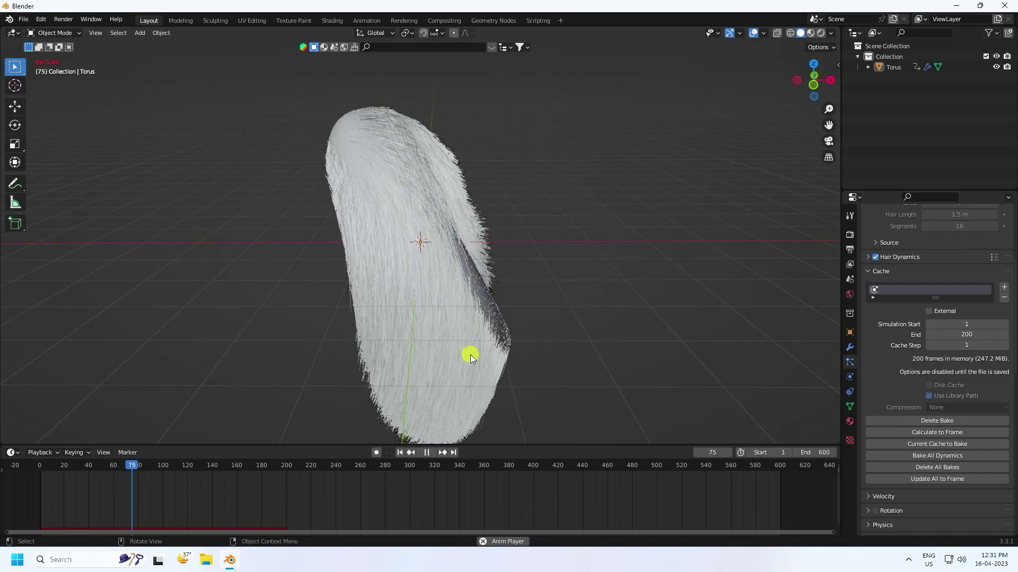
left_click(426, 452)
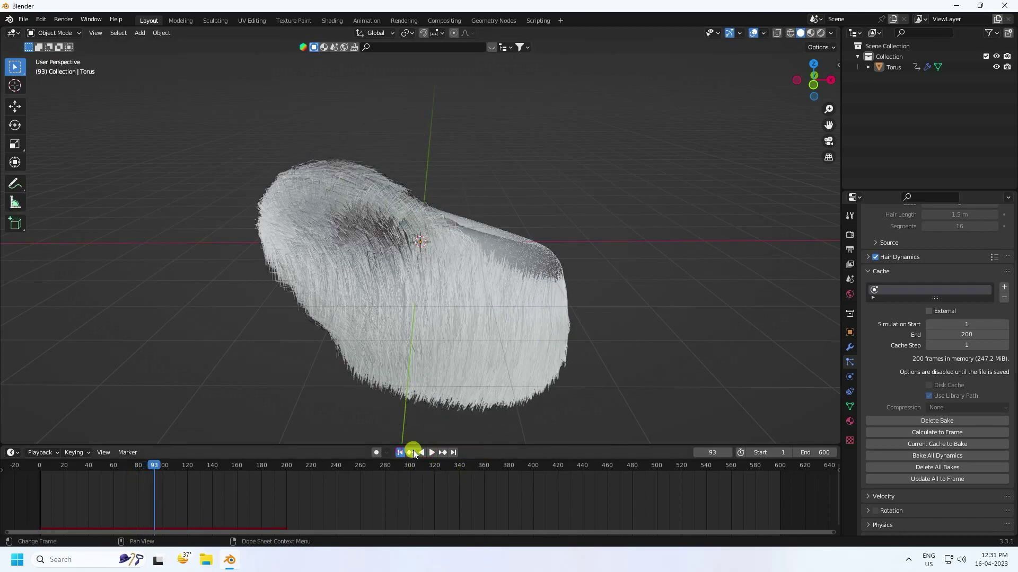
left_click(400, 452)
Delete the hair bake and enable Collision physics on the torus.
left_click(917, 421)
scroll(899, 402, "up", 6)
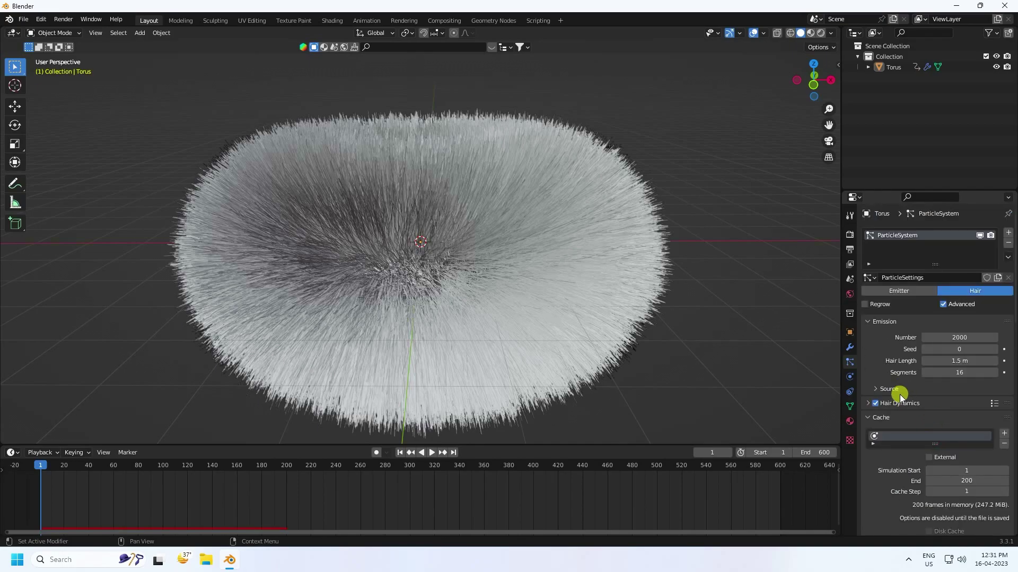
left_click(850, 377)
left_click(892, 68)
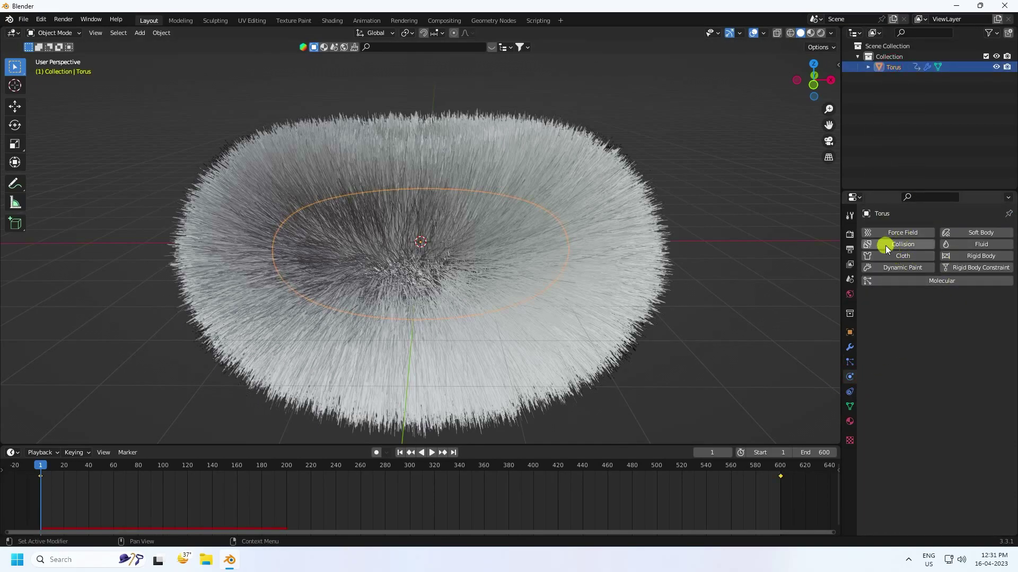
left_click(911, 245)
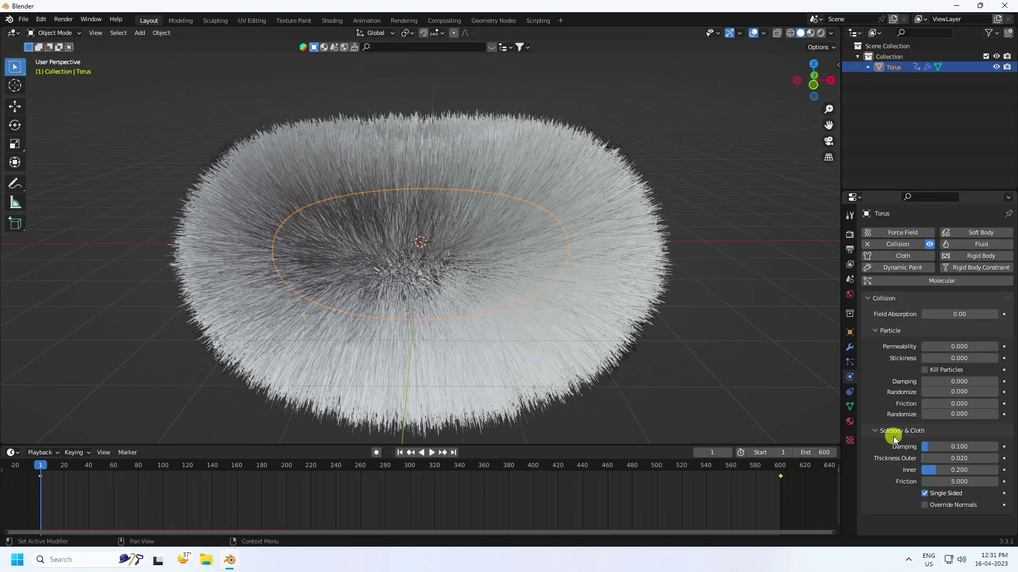
middle_click_drag(371, 278, 395, 275)
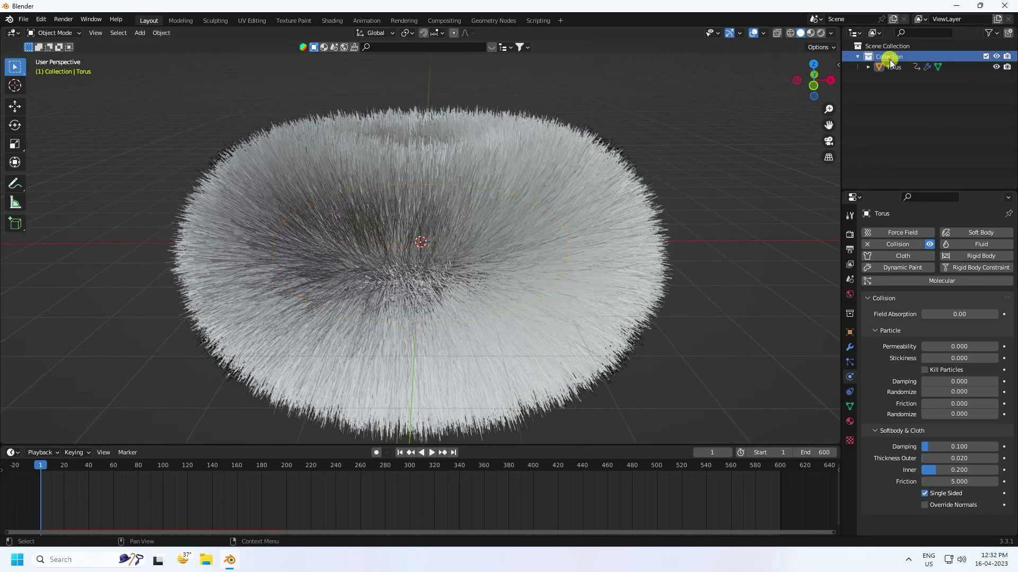
Create a new material for the torus in the Shading workspace and connect a ColorRamp node to its Base Color.
left_click(333, 21)
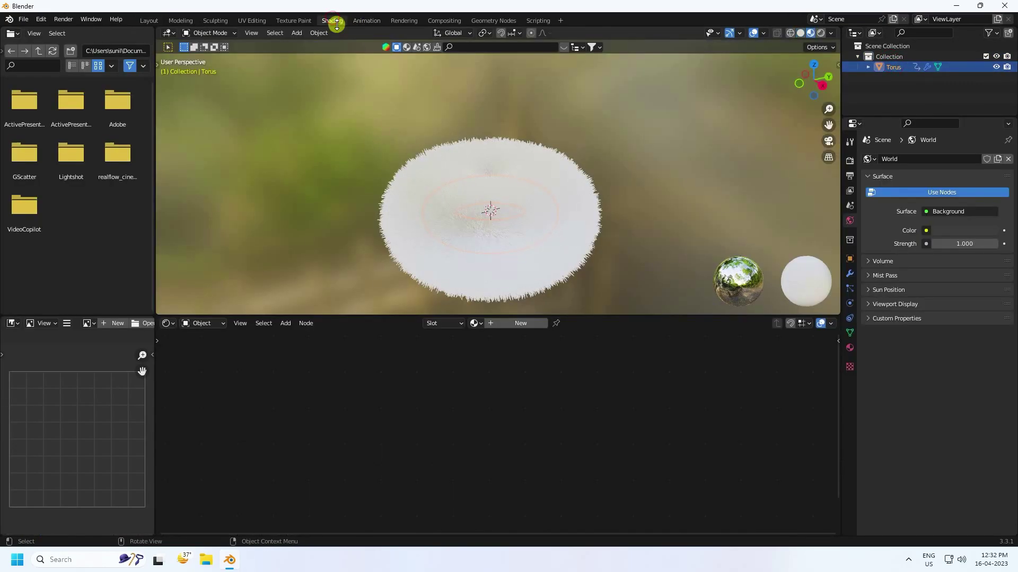
left_click(504, 325)
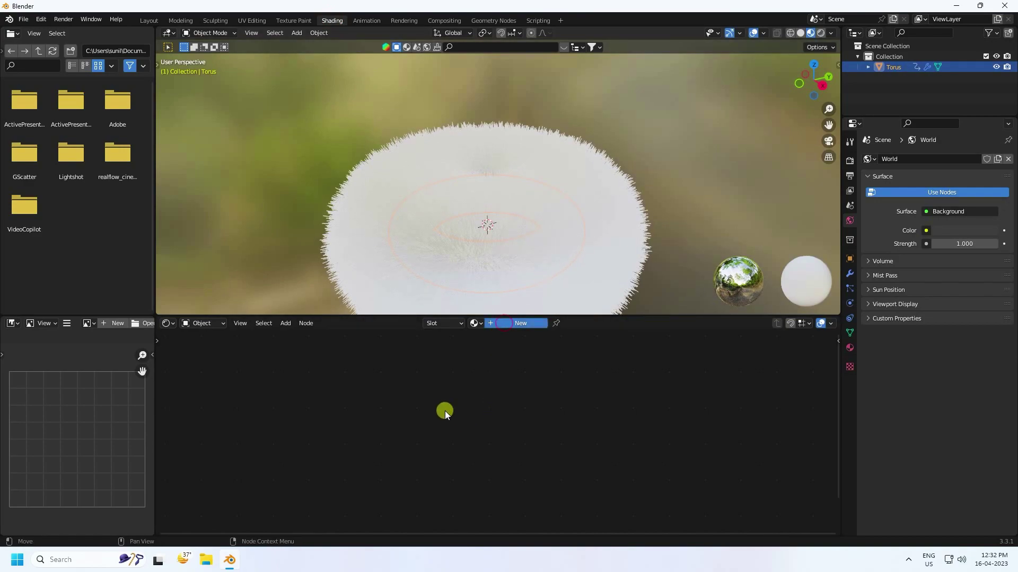
left_click(286, 323)
left_click(294, 335)
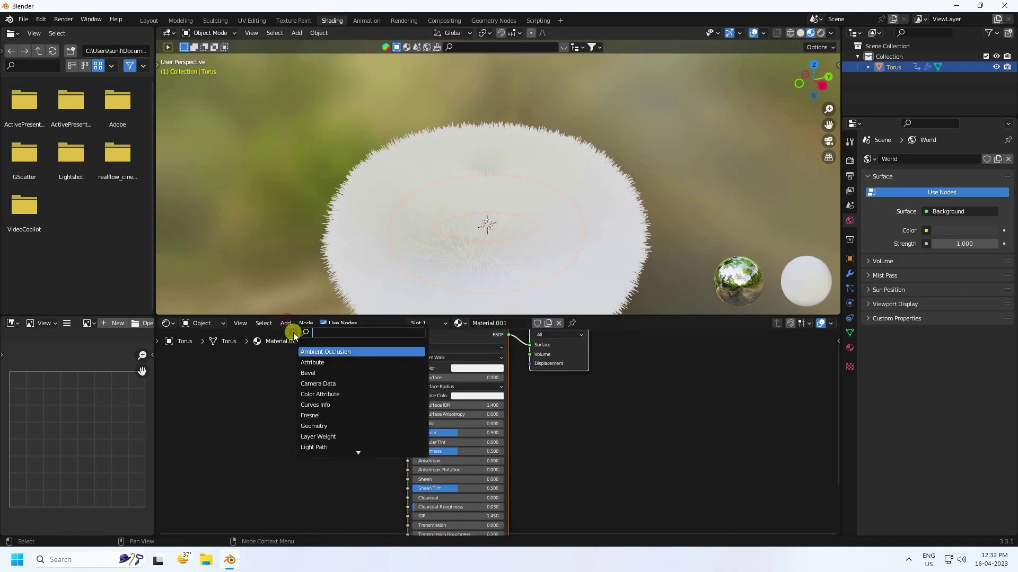
type("color ramp")
left_click(307, 352)
left_click(295, 403)
scroll(352, 391, "up", 3)
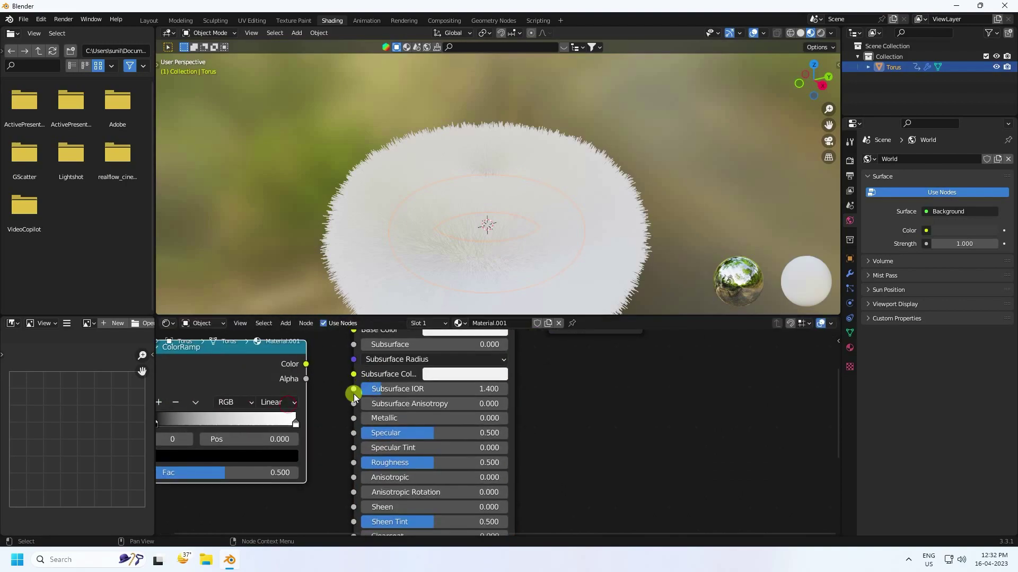
middle_click_drag(352, 391, 534, 454)
left_click_drag(517, 429, 563, 394)
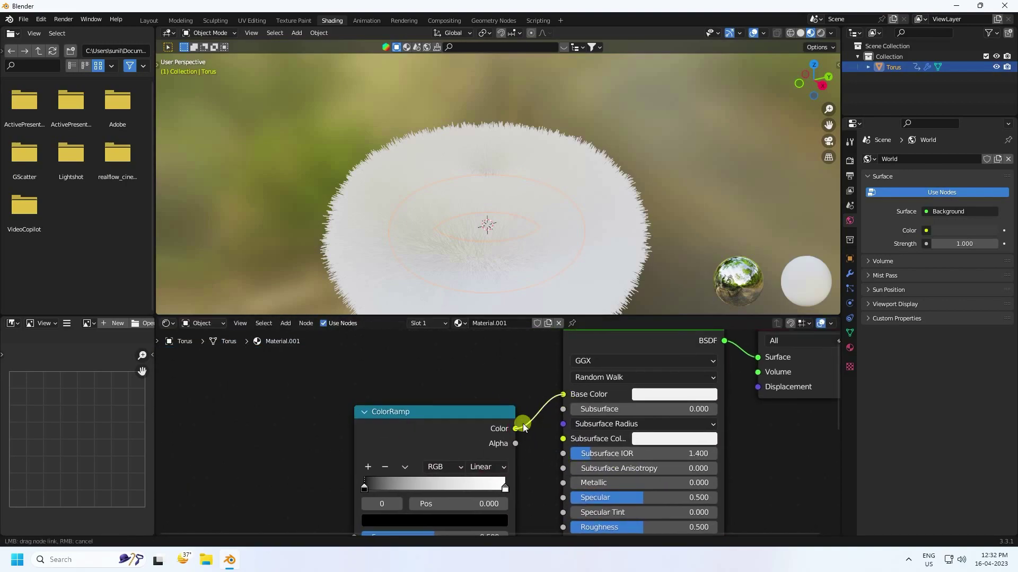
left_click_drag(432, 412, 429, 393)
Add a Musgrave Texture node and connect its Height output to the ColorRamp's Fac input.
left_click(286, 324)
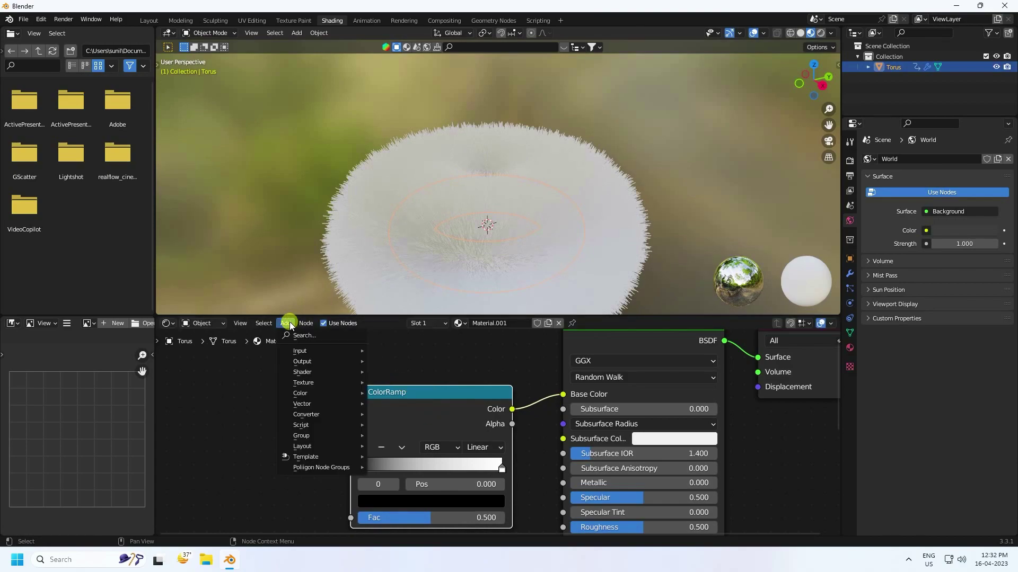
left_click(305, 336)
type("mu")
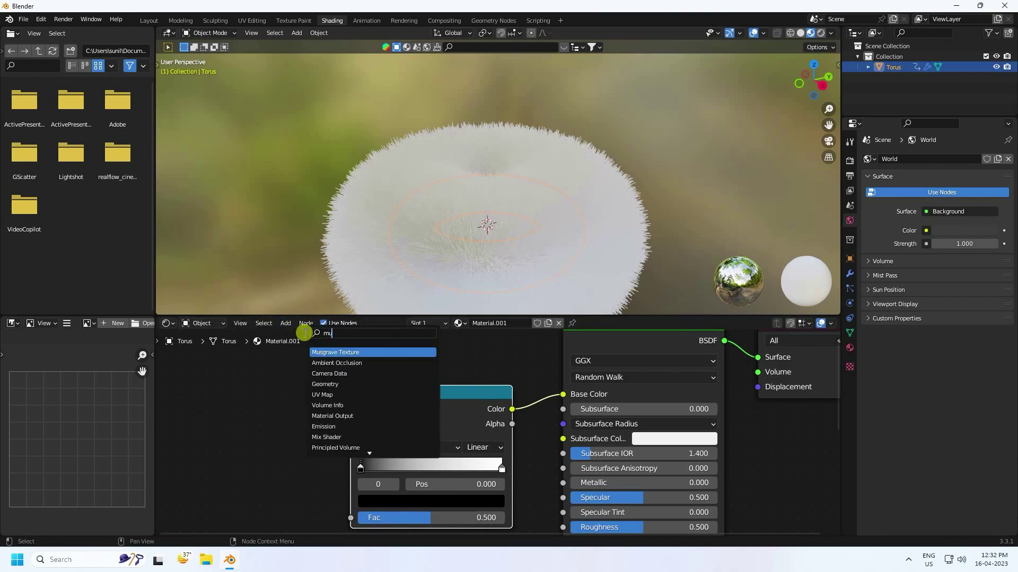
type("s")
left_click(331, 352)
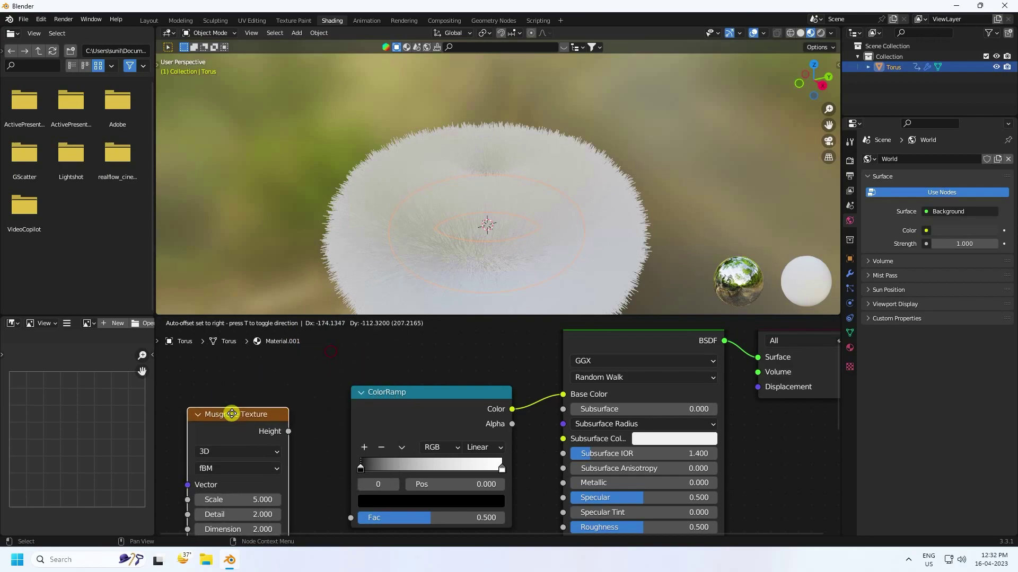
left_click(234, 420)
middle_click_drag(311, 386, 341, 365)
left_click_drag(315, 415, 381, 496)
middle_click_drag(344, 432, 359, 410)
middle_click_drag(474, 189, 456, 318)
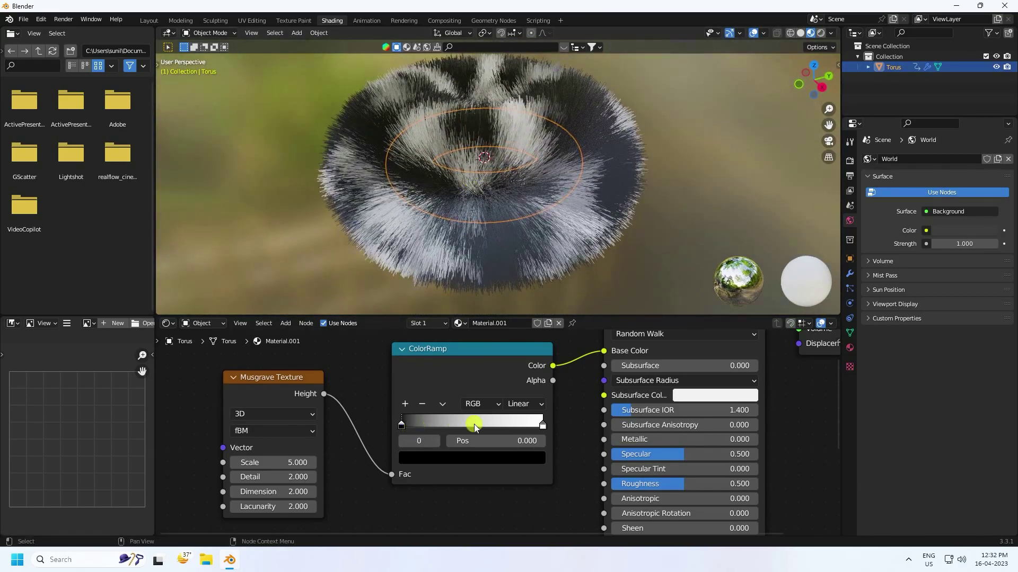
Move the ColorRamp's white stop close to the black stop at the start of the gradient, and select the black stop.
left_click_drag(542, 427, 412, 427)
left_click(402, 425)
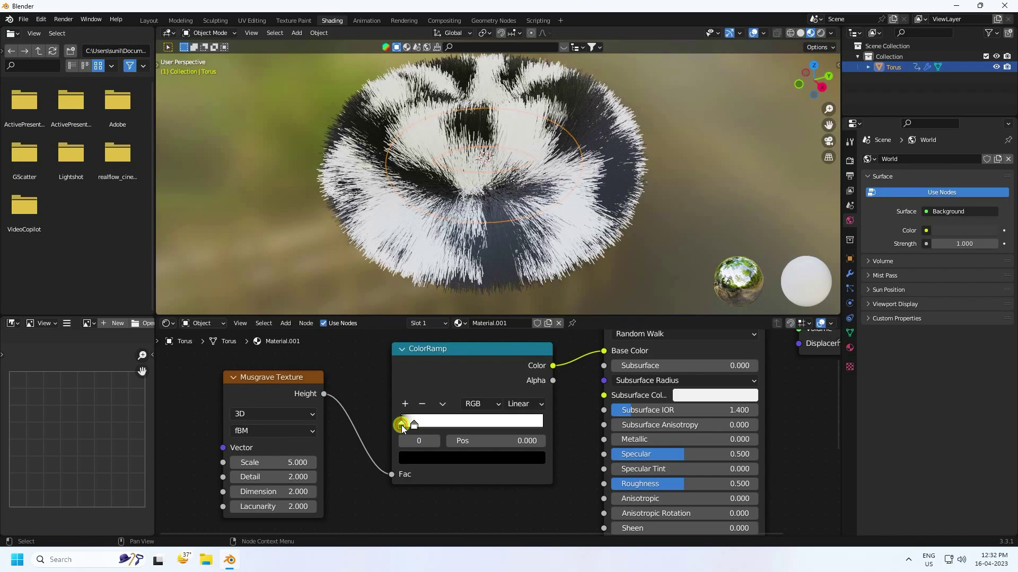
scroll(504, 182, "up", 3)
middle_click_drag(504, 182, 494, 208)
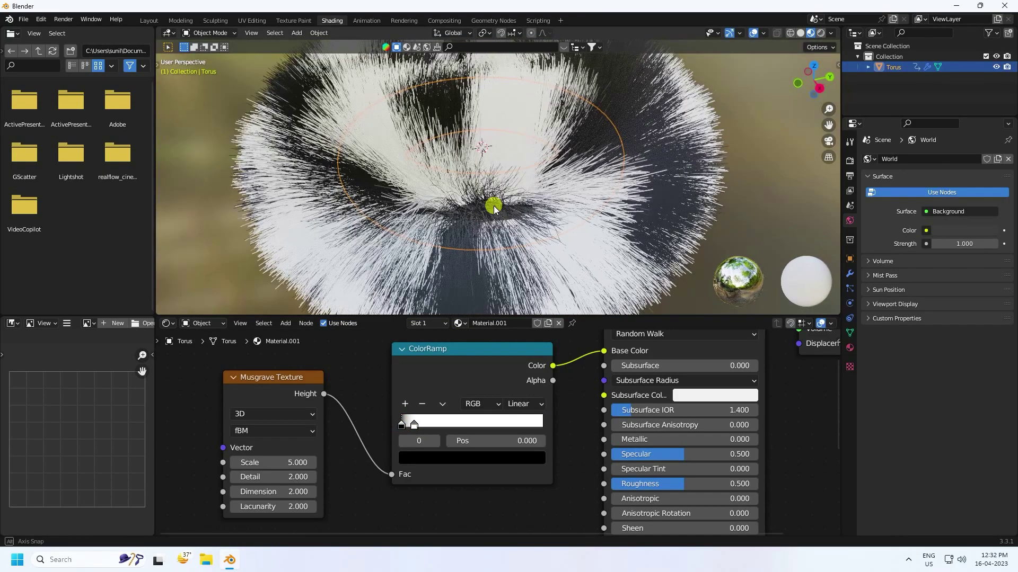
Change the ColorRamp's black stop to magenta by entering a hex colour value.
left_click(451, 459)
left_click(493, 377)
left_click(462, 398)
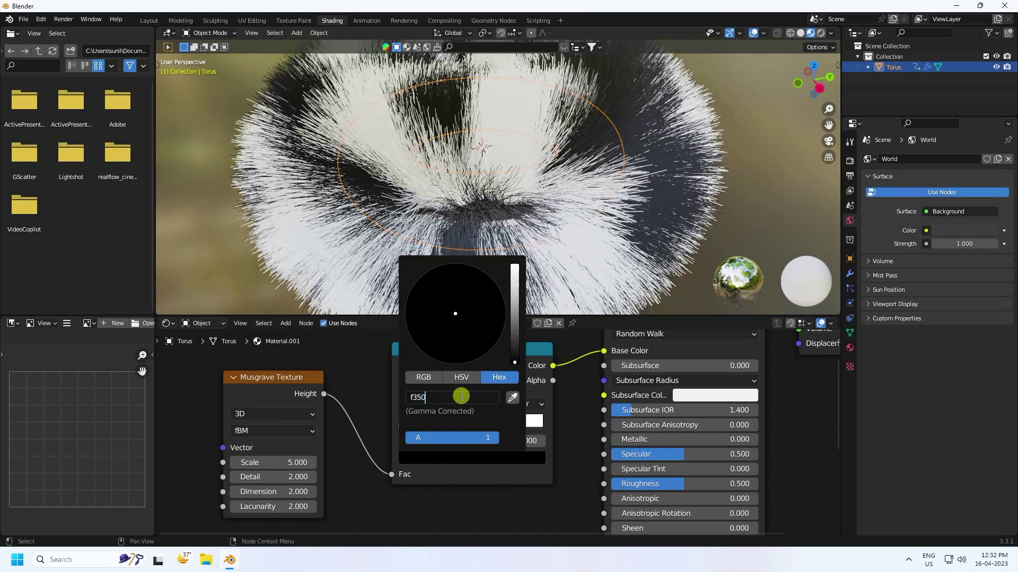
key("Return")
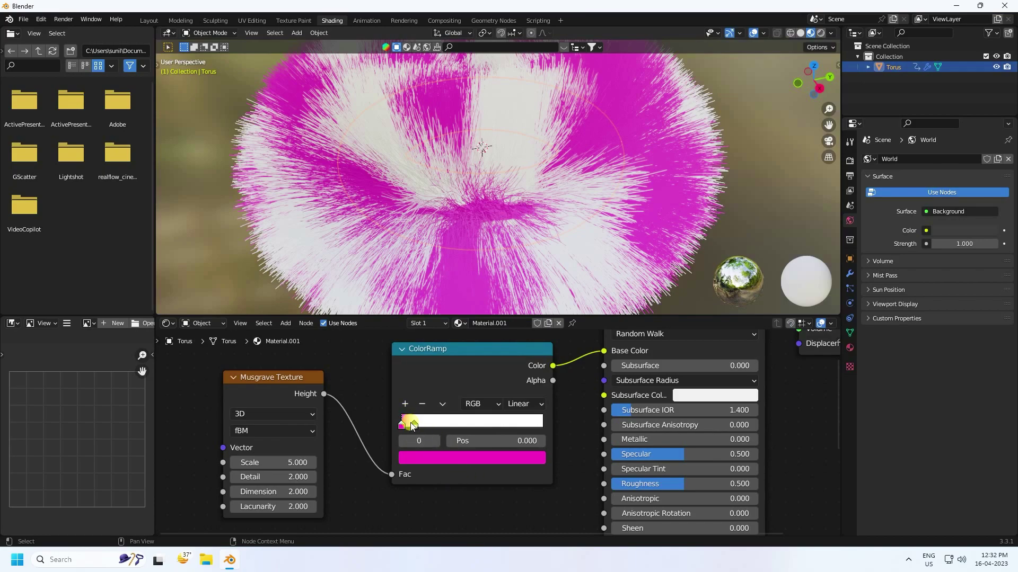
Change the ColorRamp's white stop to a light peach by entering a hex colour value.
left_click(412, 424)
left_click(447, 457)
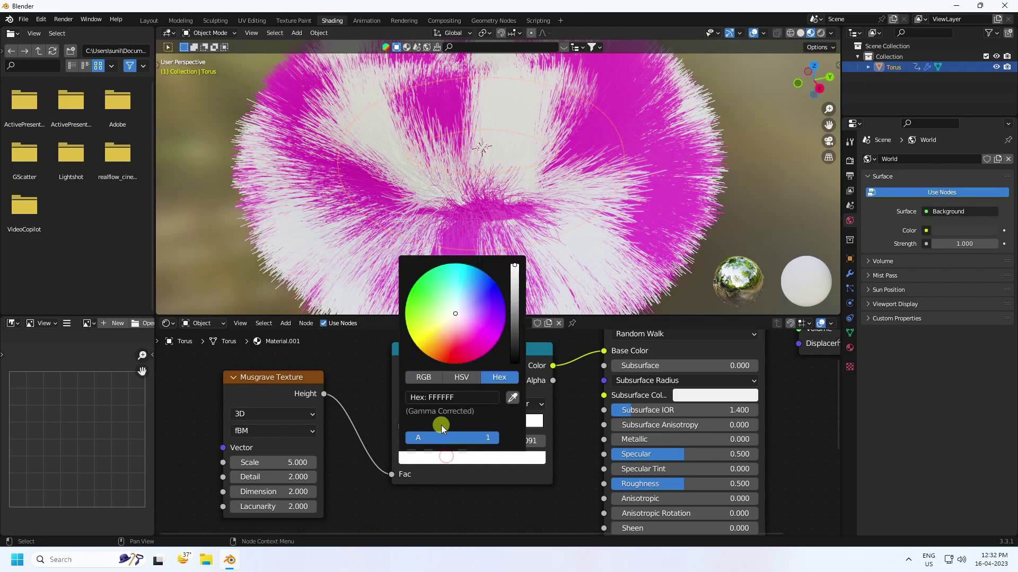
left_click(442, 397)
type("d")
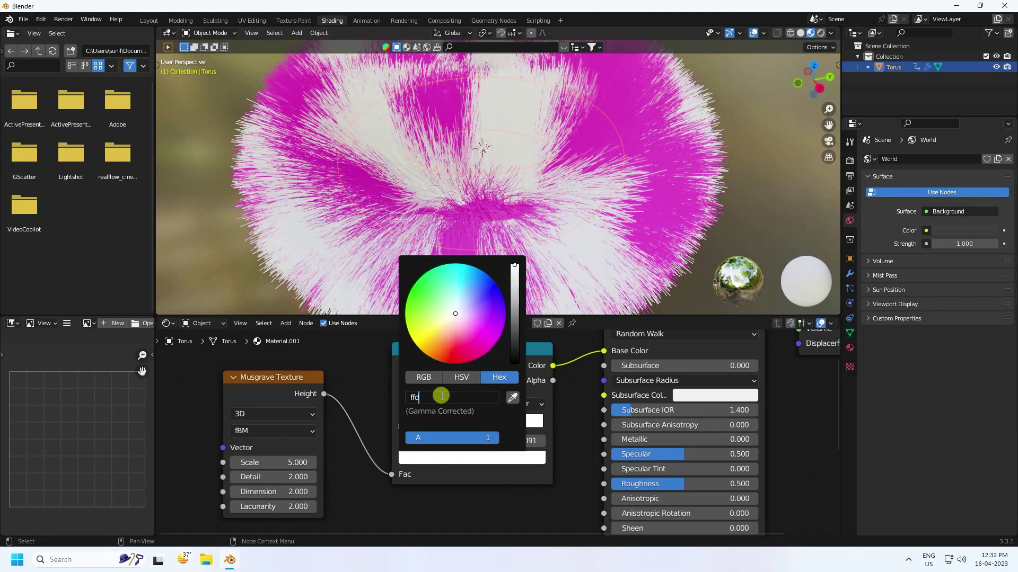
type("dd8aa")
key("Return")
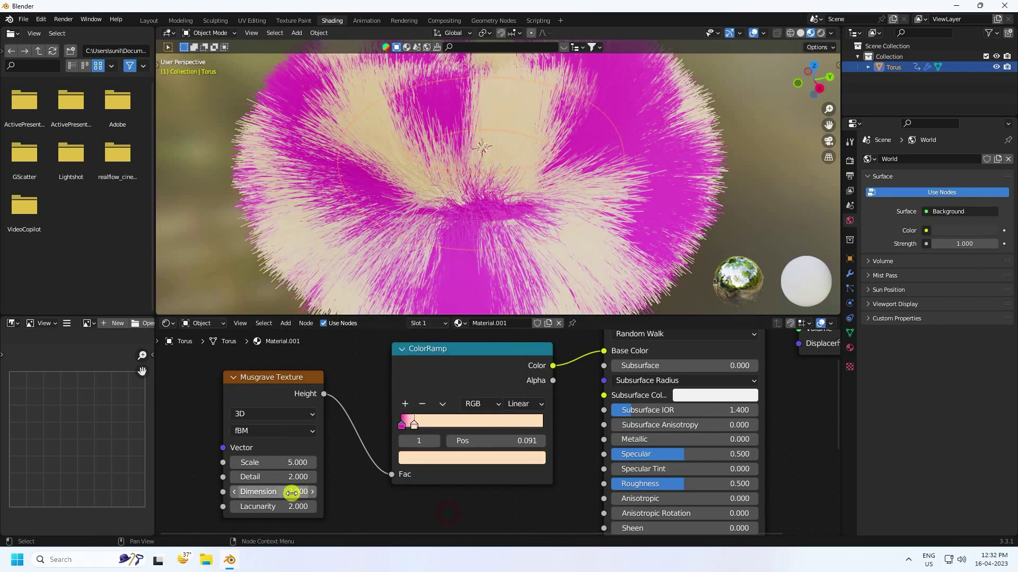
Set the Musgrave Texture's Detail to 15 and keep the Principled BSDF's Roughness at 0.5.
left_click_drag(250, 477, 385, 470)
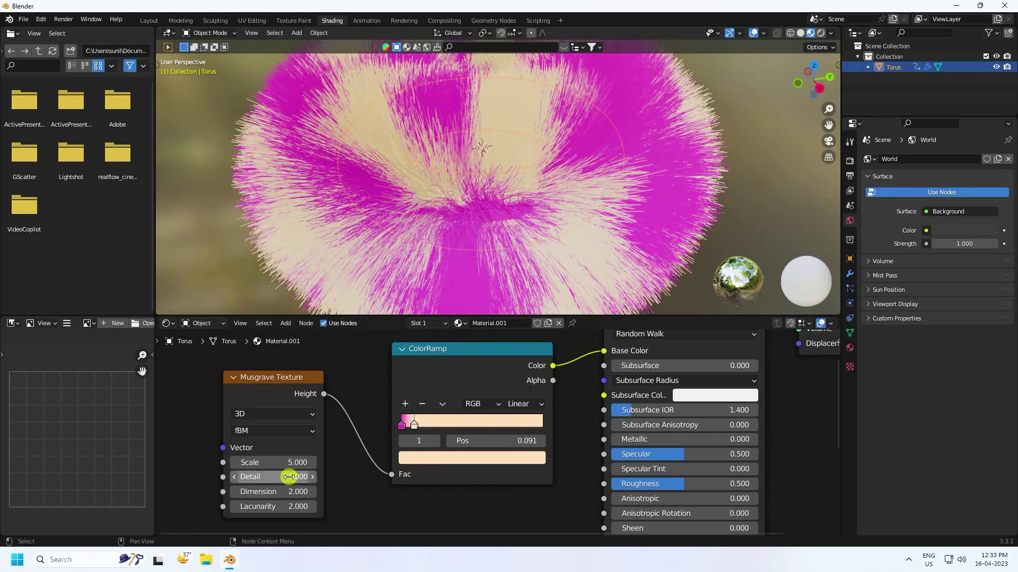
middle_click_drag(604, 481, 564, 454)
left_click(596, 456)
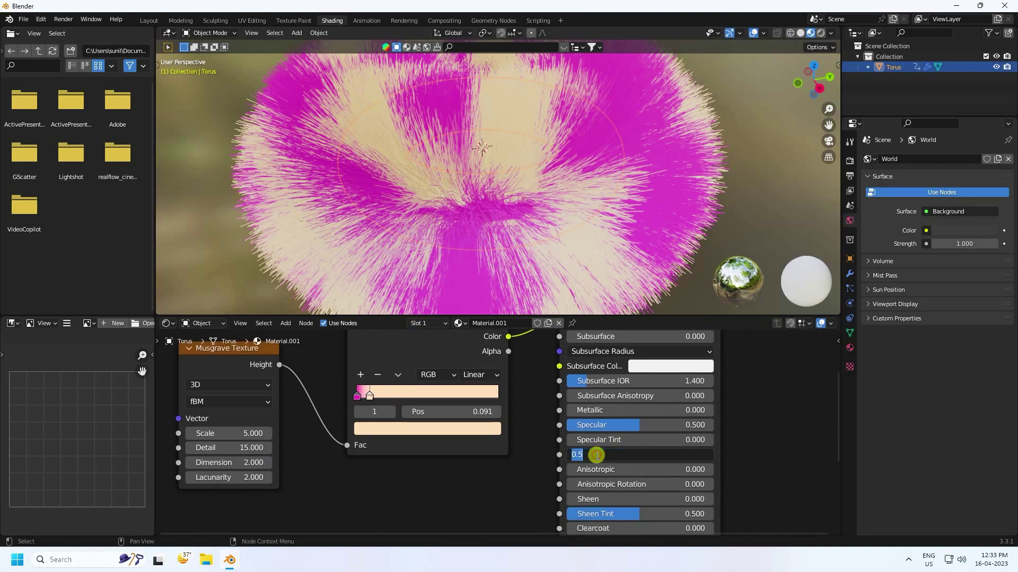
key("Return")
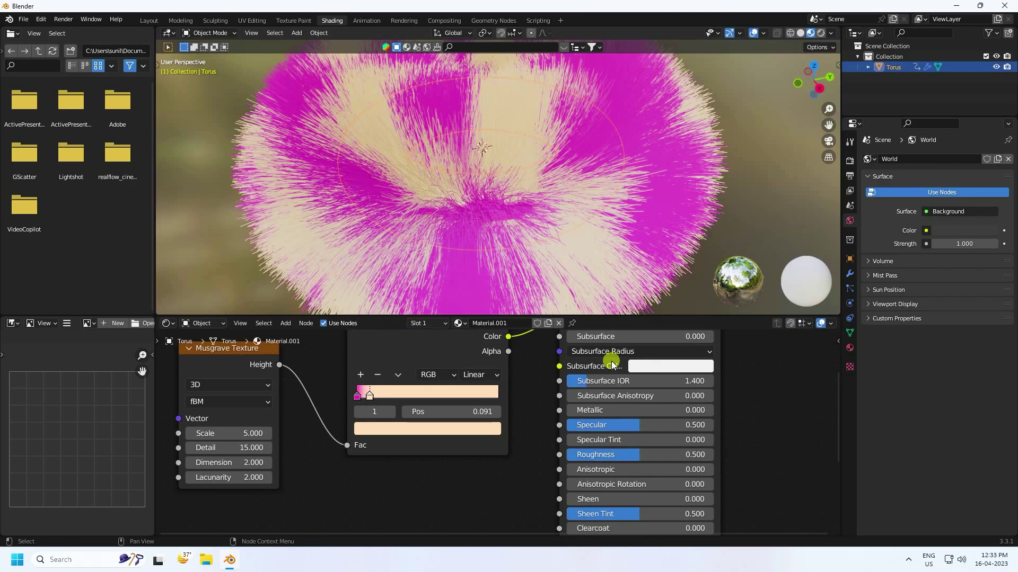
Switch to the Layout workspace and show the furry torus in Material Preview shading.
left_click(152, 23)
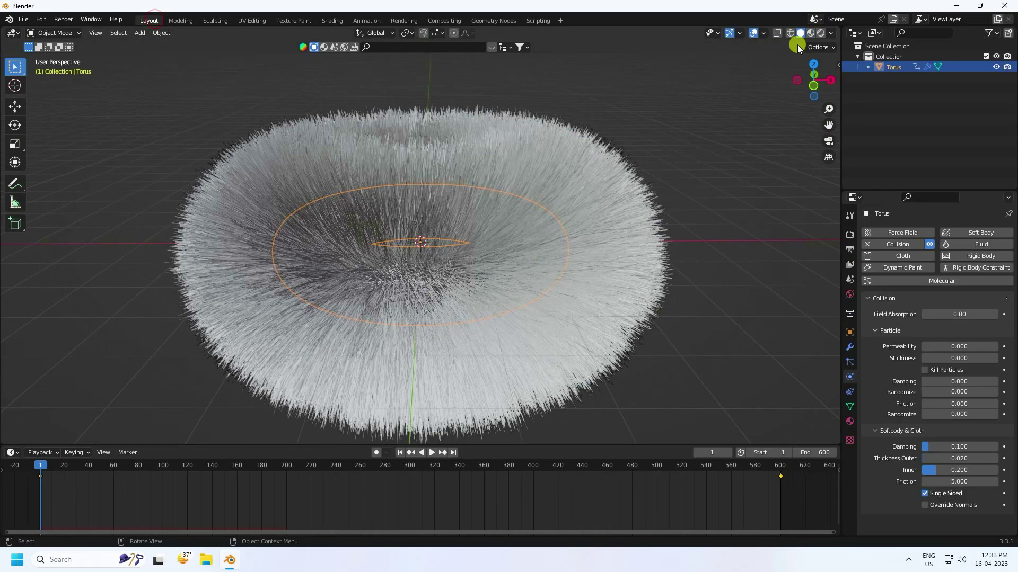
left_click(810, 32)
middle_click_drag(552, 239, 488, 241)
scroll(499, 233, "down", 3)
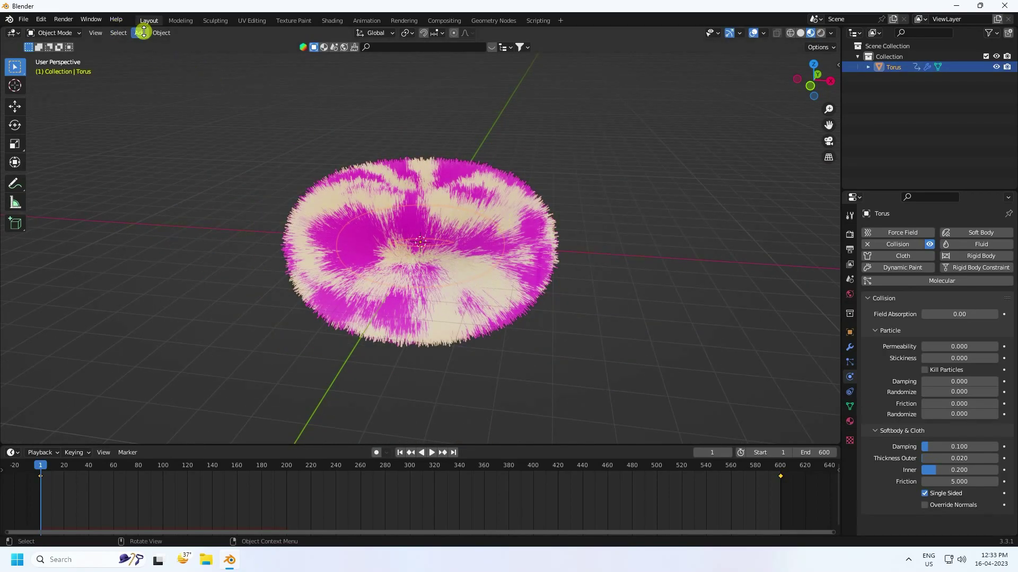
Add a plane and move it down about 5.3 m along Z so it lies below the torus.
left_click(145, 35)
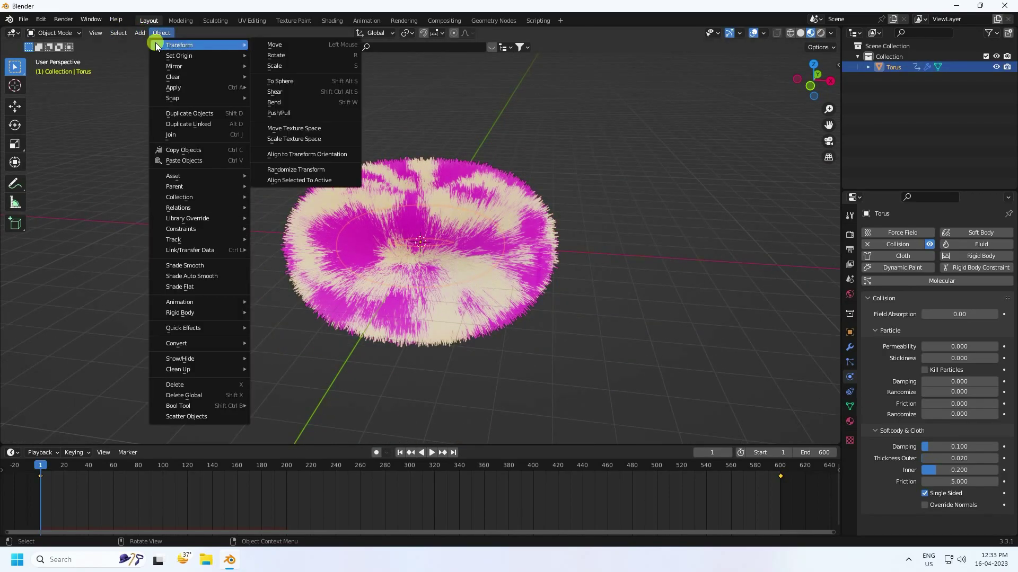
left_click(245, 45)
middle_click_drag(254, 68, 1, 74)
left_click(15, 100)
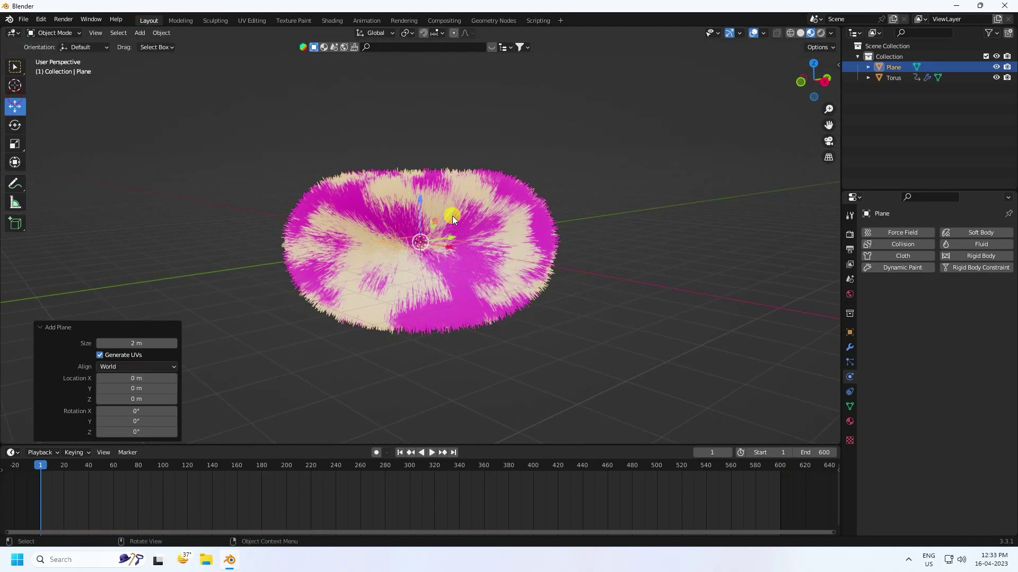
left_click_drag(421, 193, 420, 337)
scroll(424, 262, "down", 2)
middle_click_drag(423, 261, 445, 300)
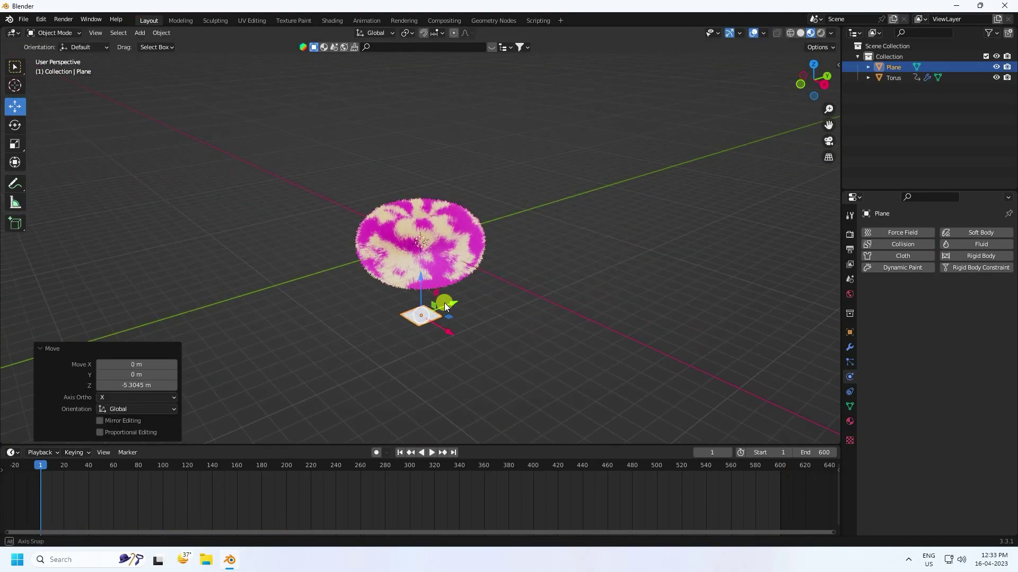
Scale the plane up uniformly in several passes into a large floor extending far beyond the torus.
key("s")
left_click(510, 278)
key("s")
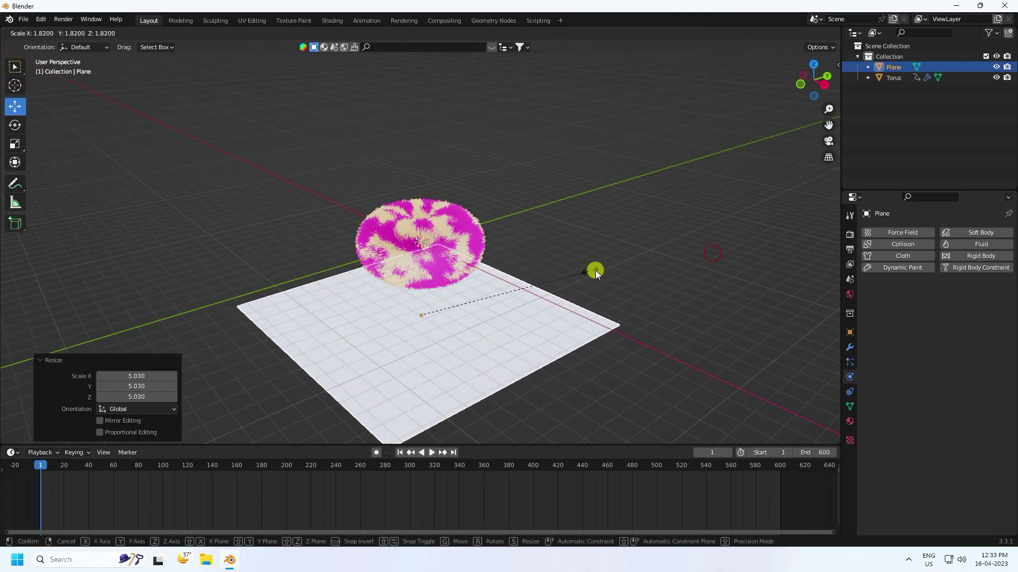
left_click(684, 270)
key("s")
left_click(673, 287)
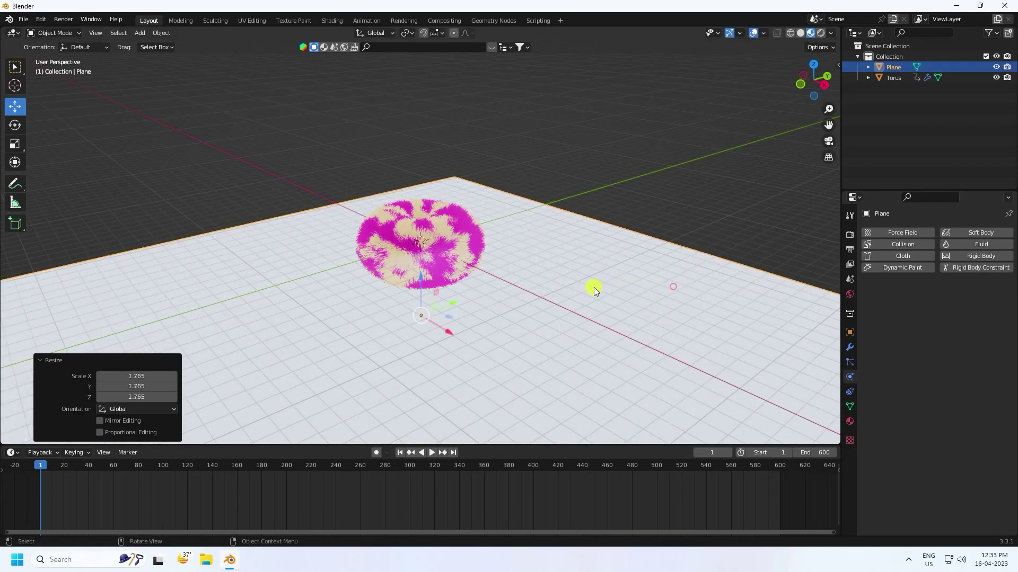
scroll(646, 288, "down", 3)
scroll(513, 265, "up", 2)
key("s")
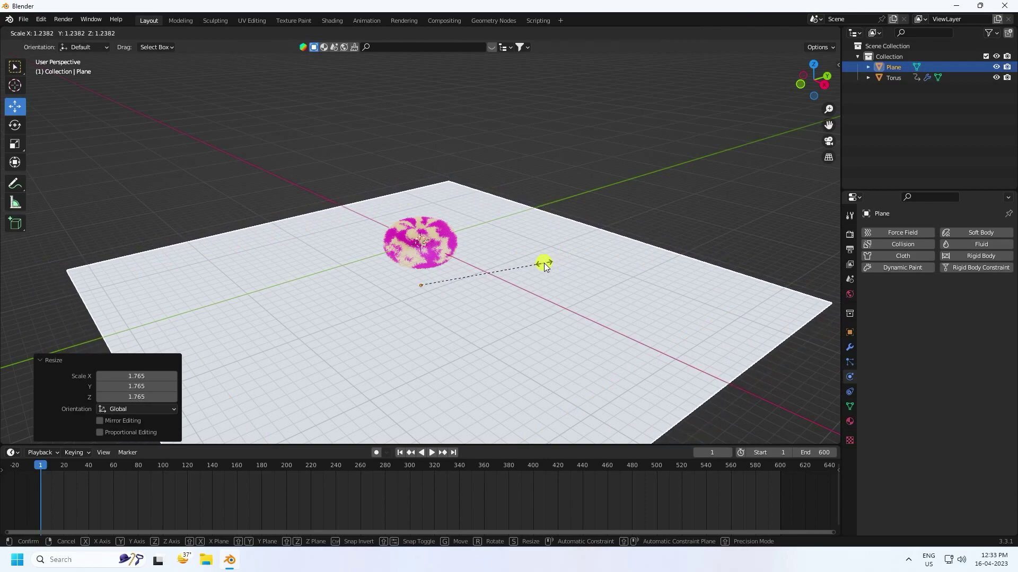
left_click(543, 263)
In Edit Mode, extrude the plane's back edge and raise it about 34.4 m along Z as a wall.
left_click(54, 35)
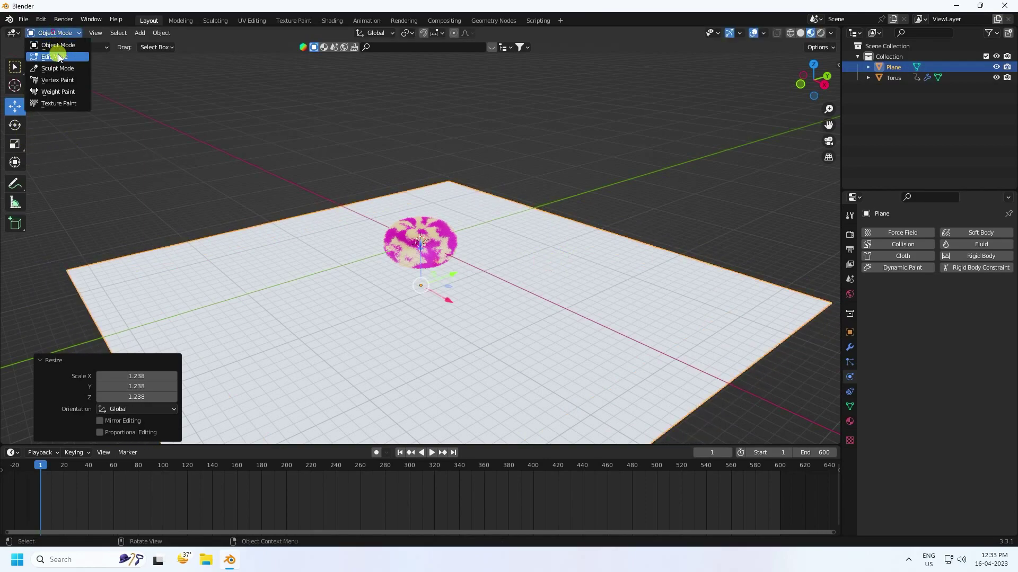
left_click(56, 47)
left_click(103, 35)
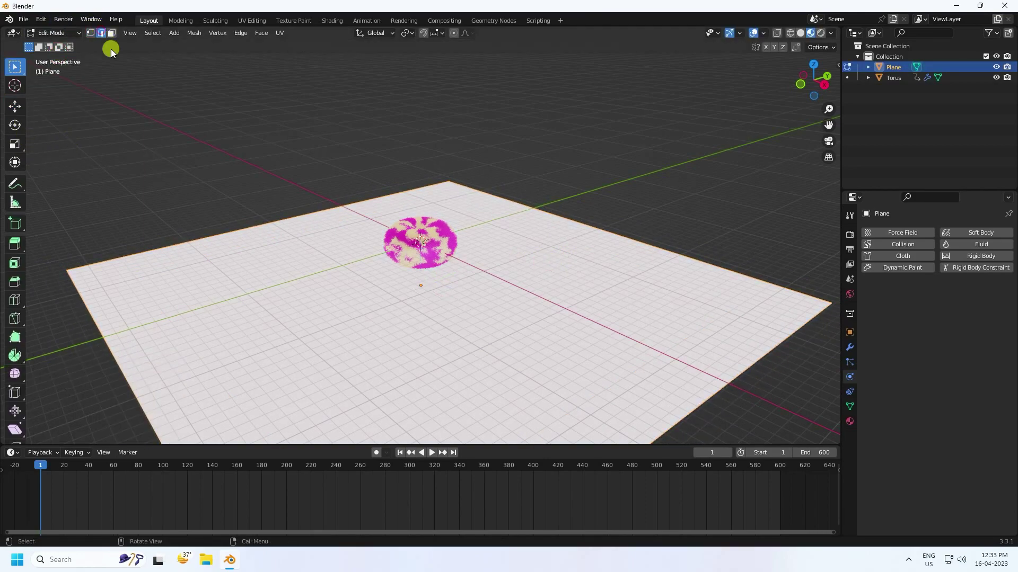
left_click(560, 217)
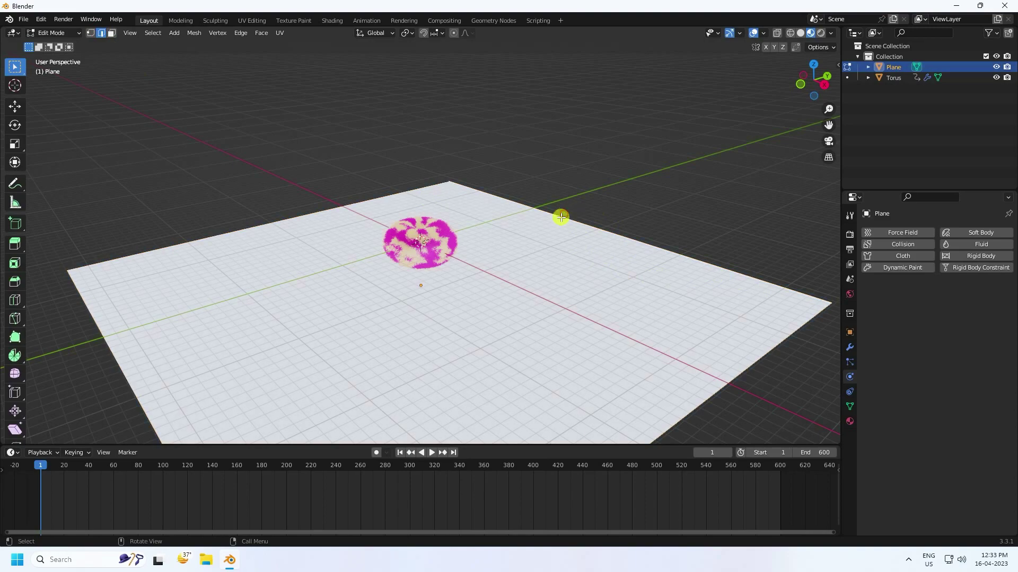
key("e")
right_click(561, 217)
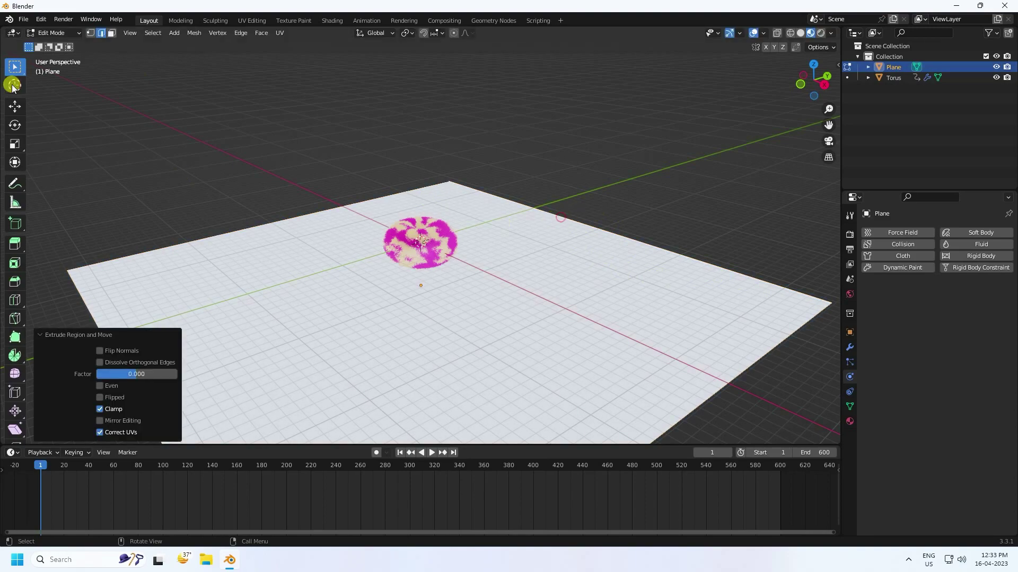
left_click(14, 106)
left_click_drag(595, 207, 504, 294)
scroll(504, 294, "down", 5)
middle_click_drag(552, 345, 523, 355)
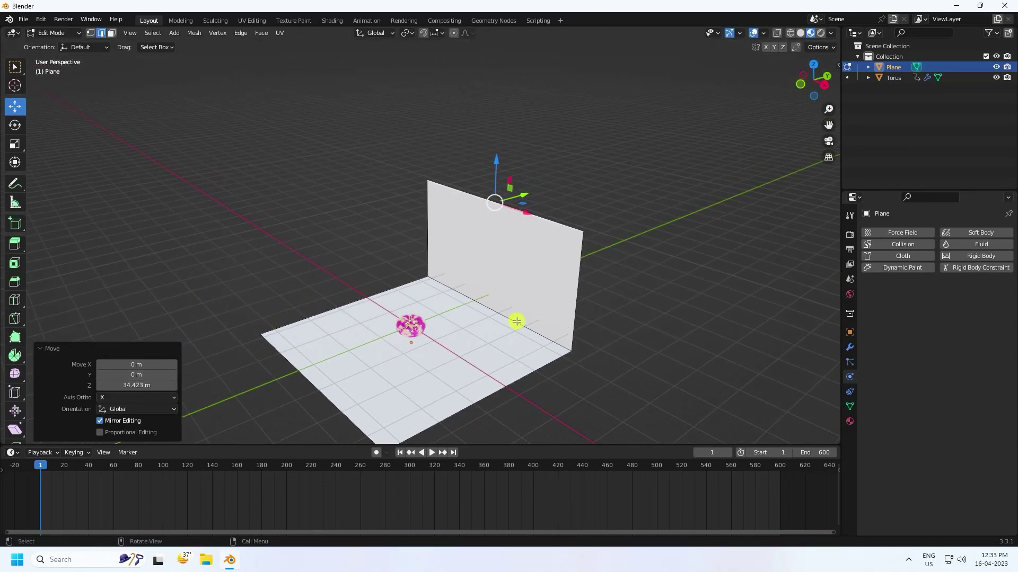
Add a Bevel modifier to the plane with an Amount of 0.3 m and 40 Segments to round the floor-wall corner.
left_click(543, 342)
left_click(850, 347)
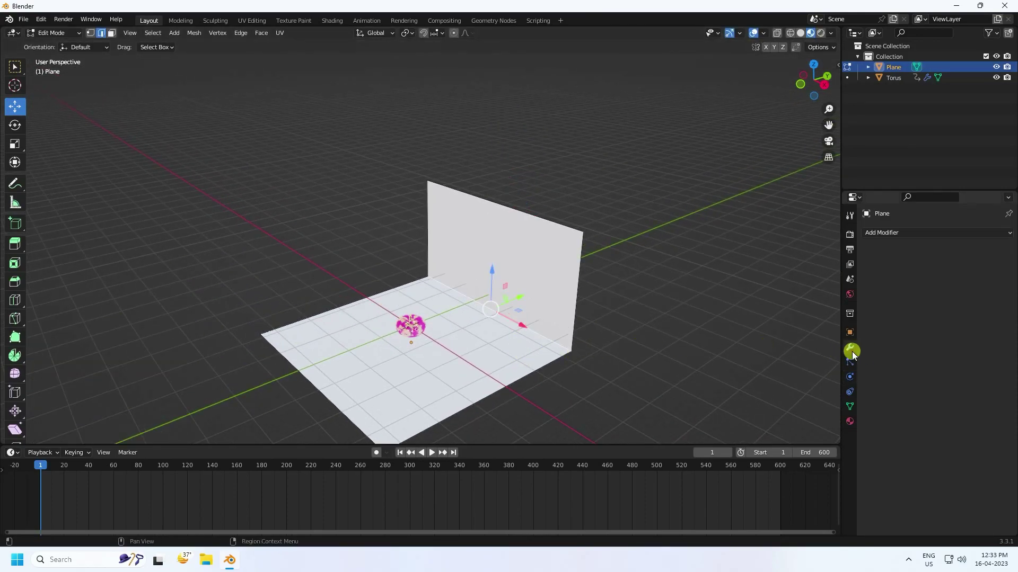
left_click(880, 232)
left_click(803, 272)
left_click(937, 291)
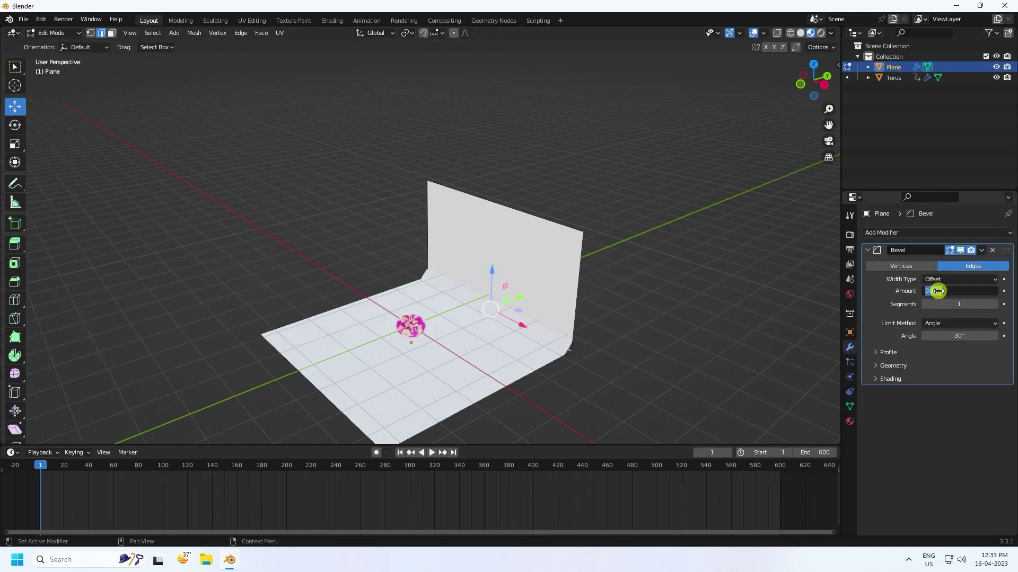
type("0.3")
left_click(942, 304)
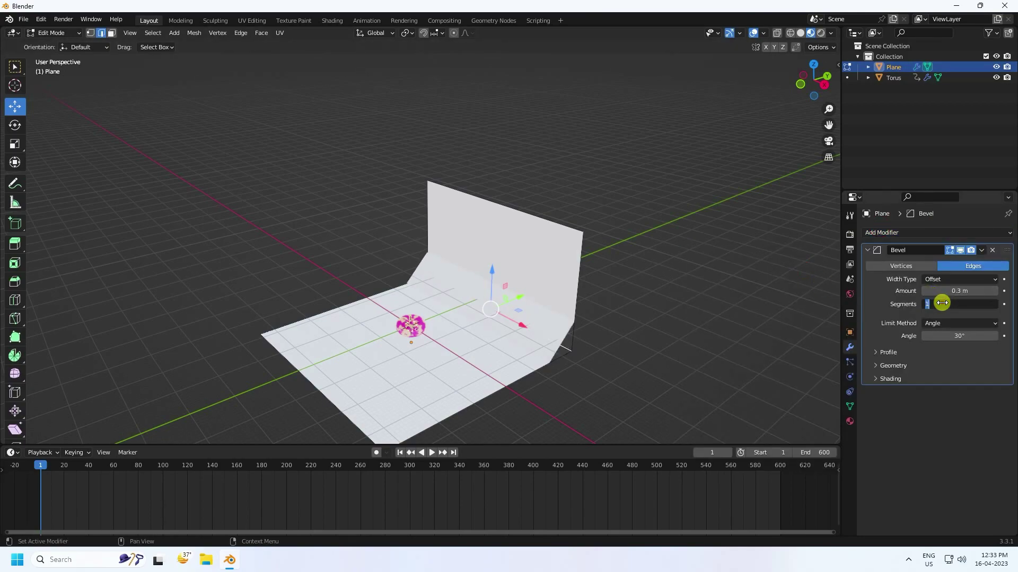
key("Return")
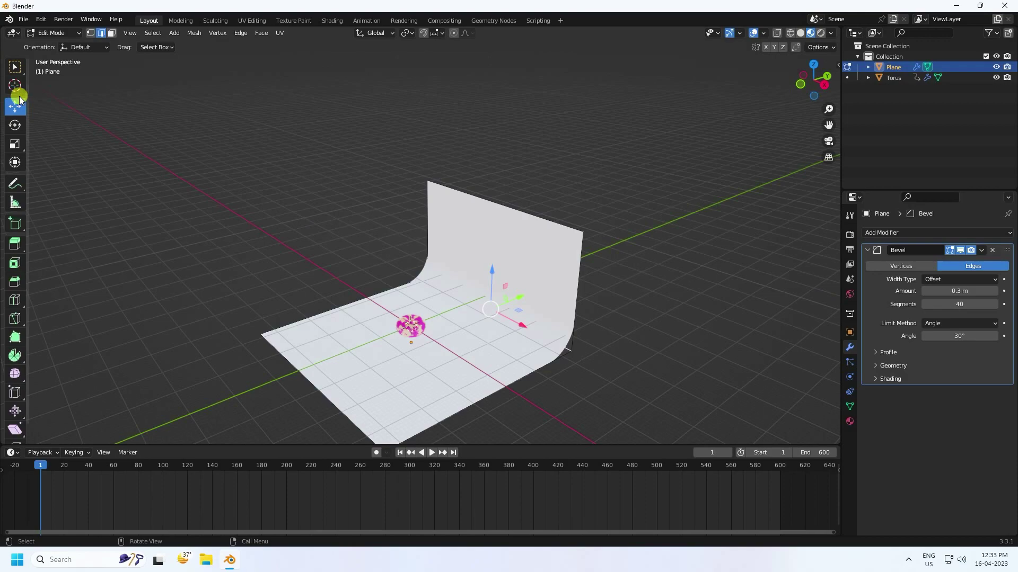
Return to Object Mode and apply Shade Smooth to the curved backdrop.
left_click(52, 34)
left_click(56, 46)
right_click(542, 282)
left_click(523, 278)
scroll(525, 289, "up", 4)
middle_click_drag(504, 319, 488, 295)
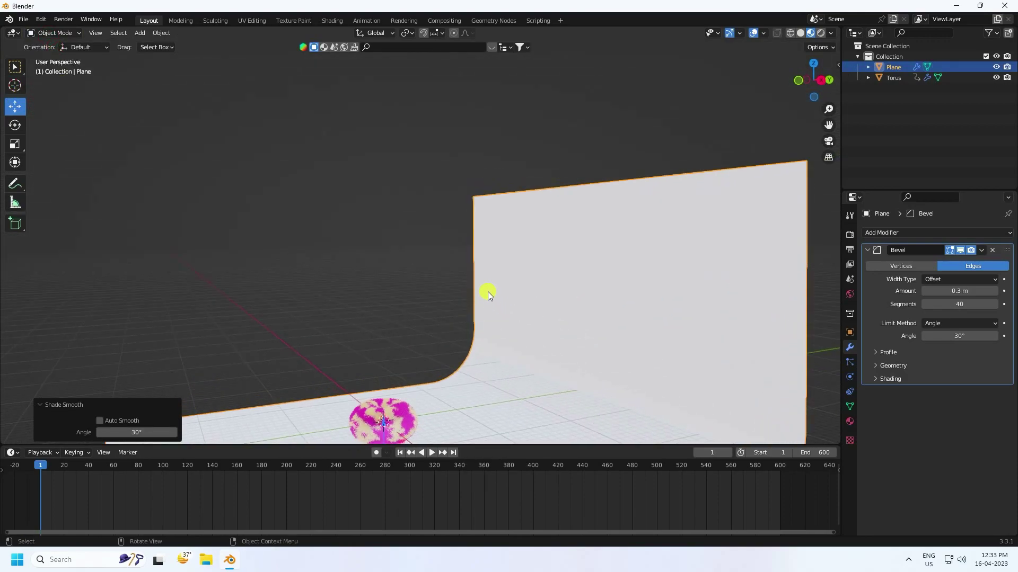
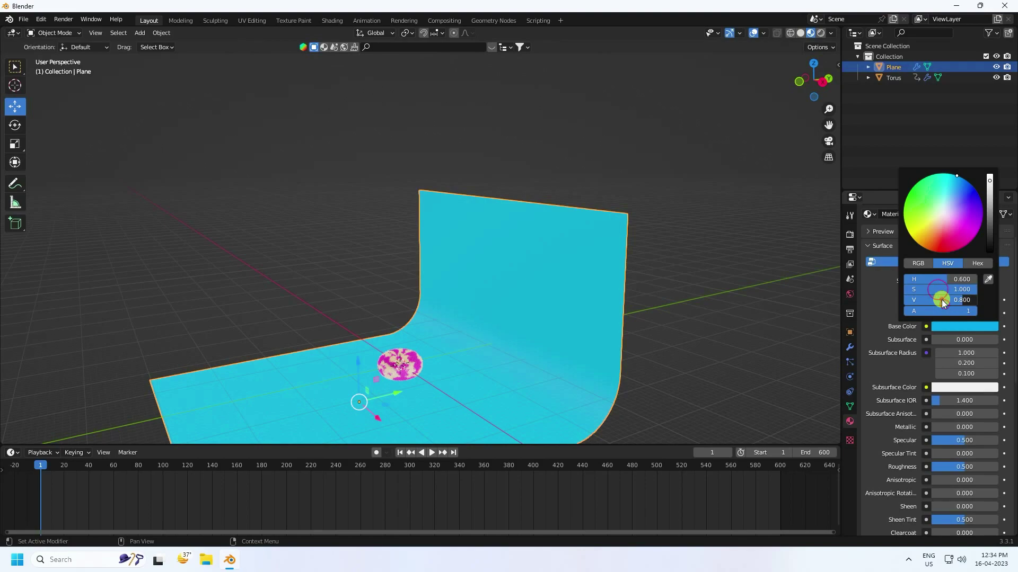
Set the Roughness of the backdrop's blue material to 0.3.
scroll(909, 448, "down", 2)
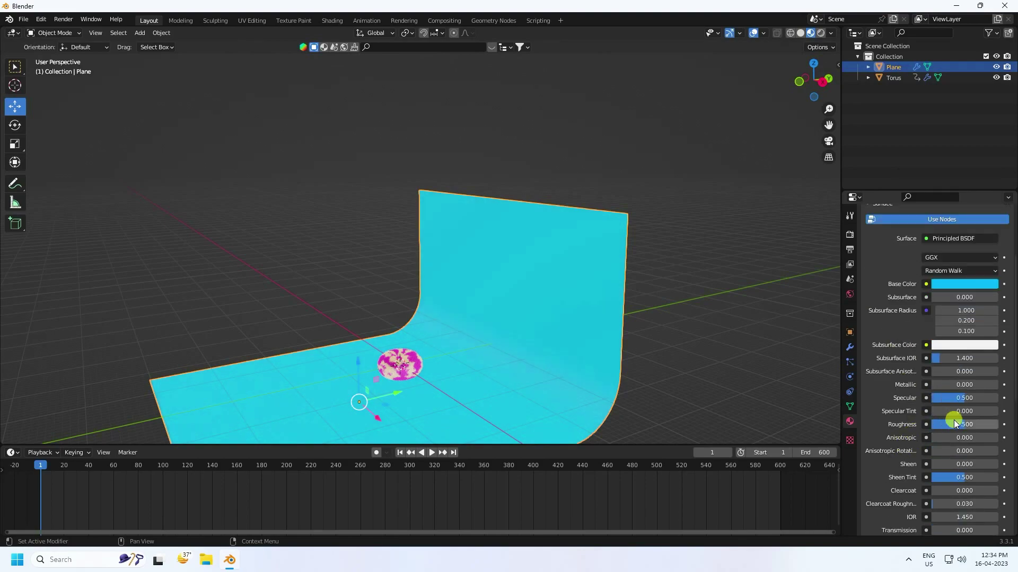
key("Return")
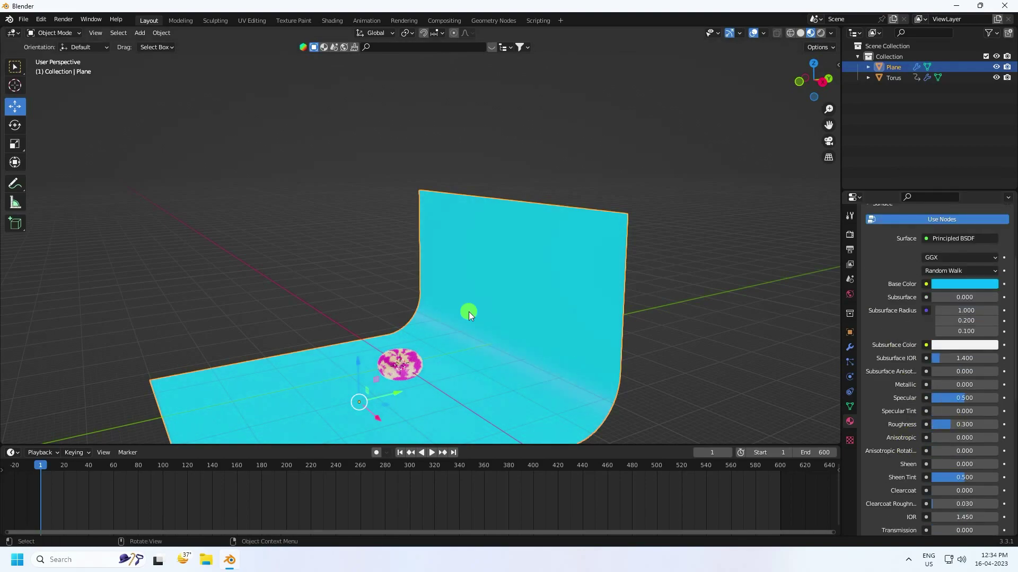
Add a camera and align it to a front view of the torus against the backdrop.
middle_click_drag(469, 311, 400, 316)
scroll(447, 304, "up", 7)
scroll(513, 266, "down", 3, "shift")
middle_click_drag(513, 265, 514, 281, "shift")
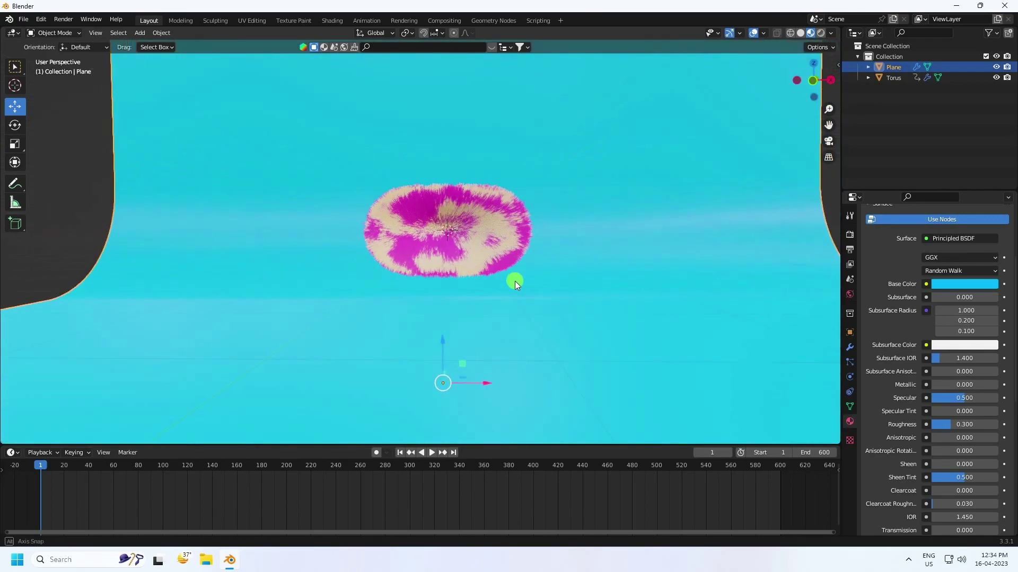
left_click(139, 33)
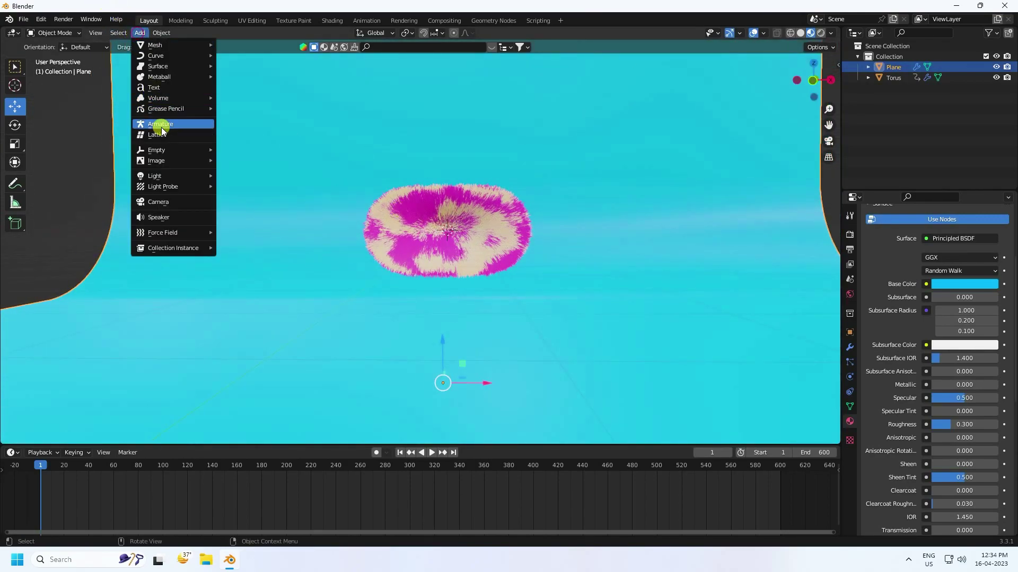
left_click(173, 197)
key("ctrl+alt+KP_0")
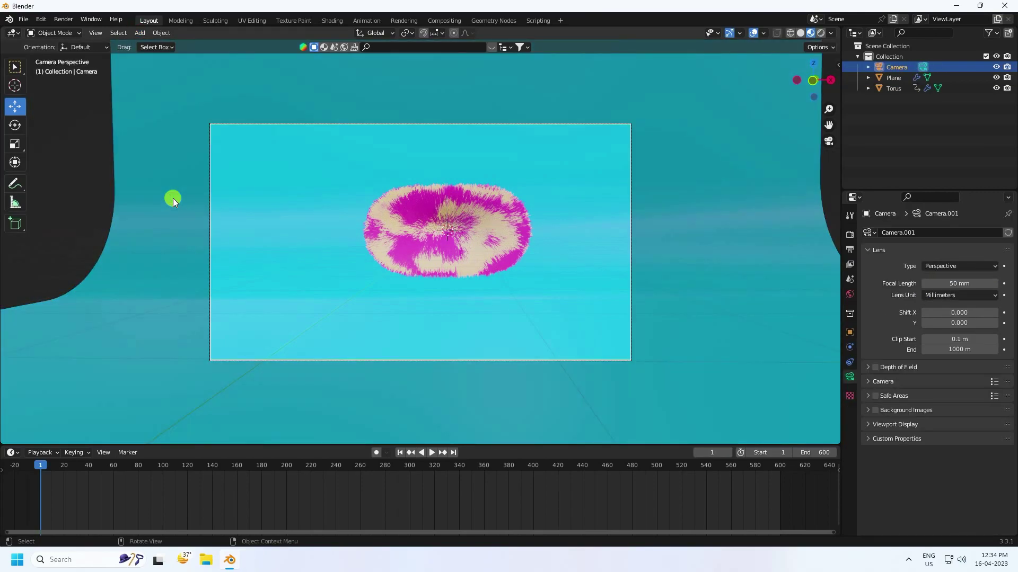
Set the camera's rotation to 90° on X, 0° on Y and 0° on Z.
left_click(904, 67)
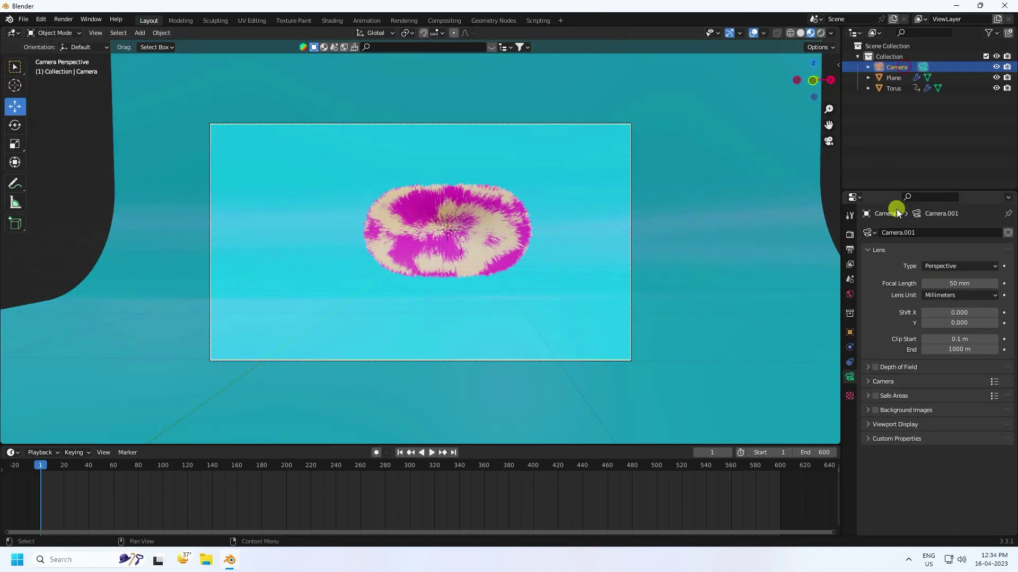
left_click(850, 334)
left_click(954, 300)
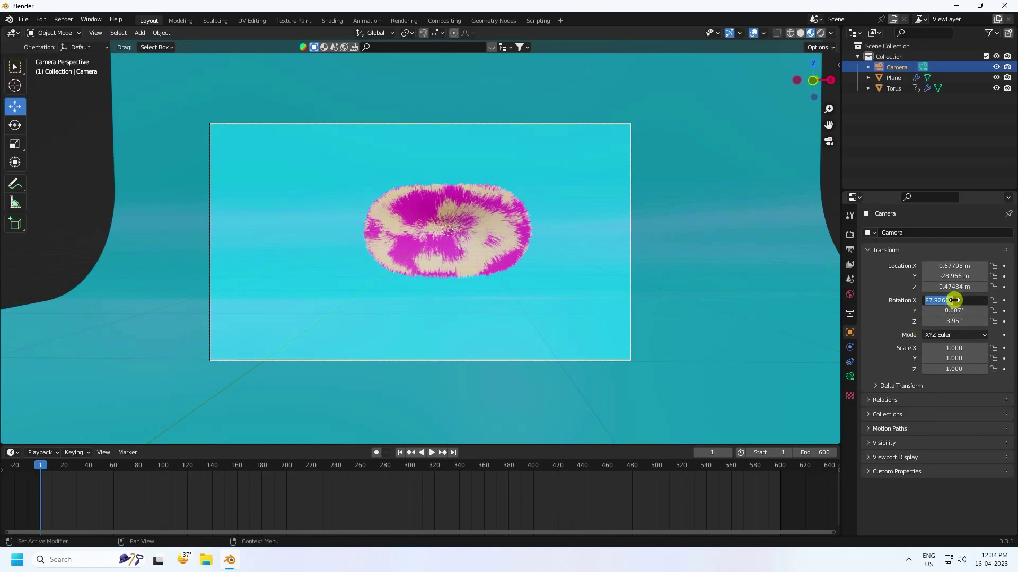
type("90")
key("Return")
left_click(949, 312)
type("0")
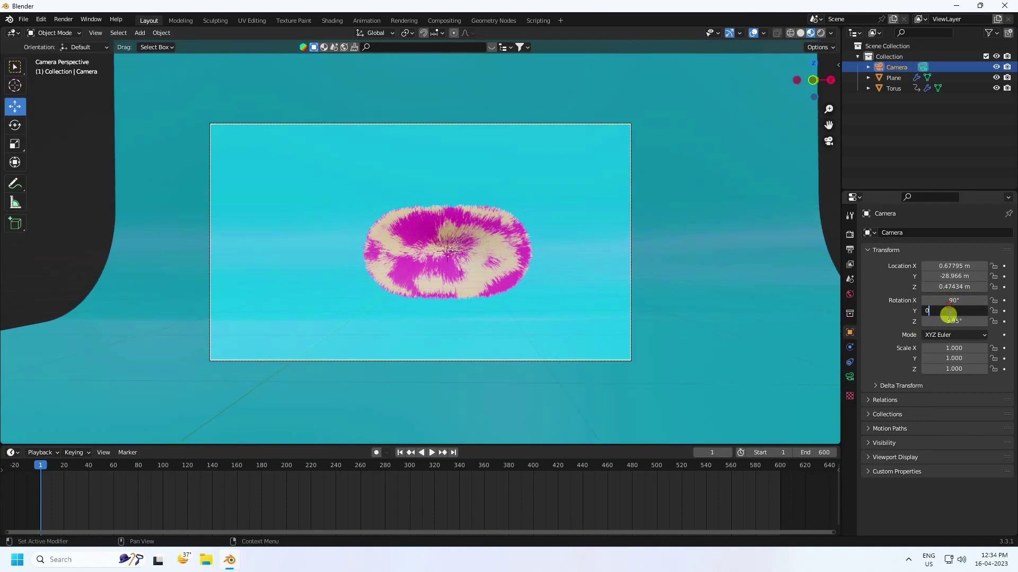
key("Return")
key("Return")
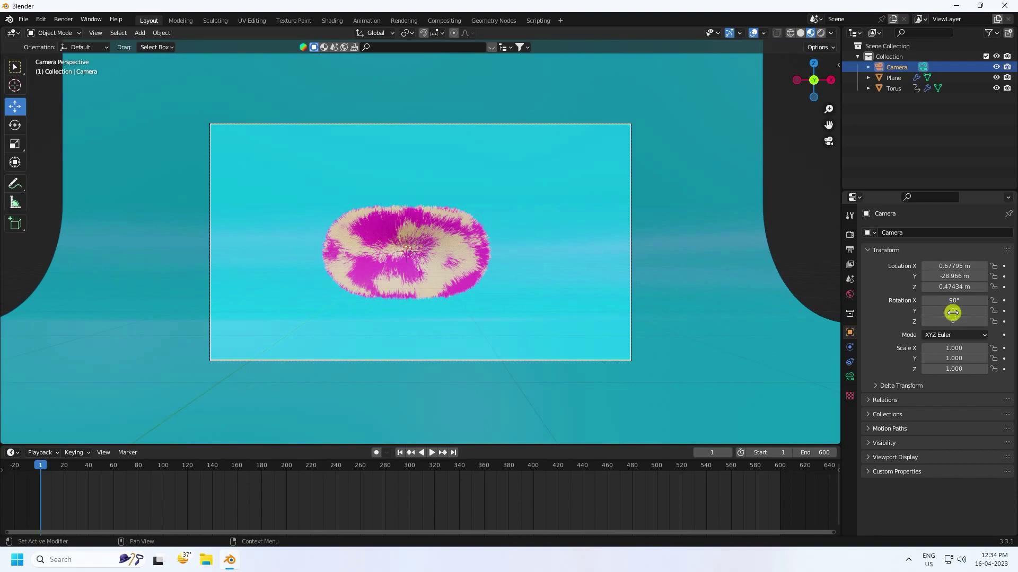
Centre the camera on the torus by setting its X and Z location to 0 m.
left_click(954, 266)
type("0")
key("Return")
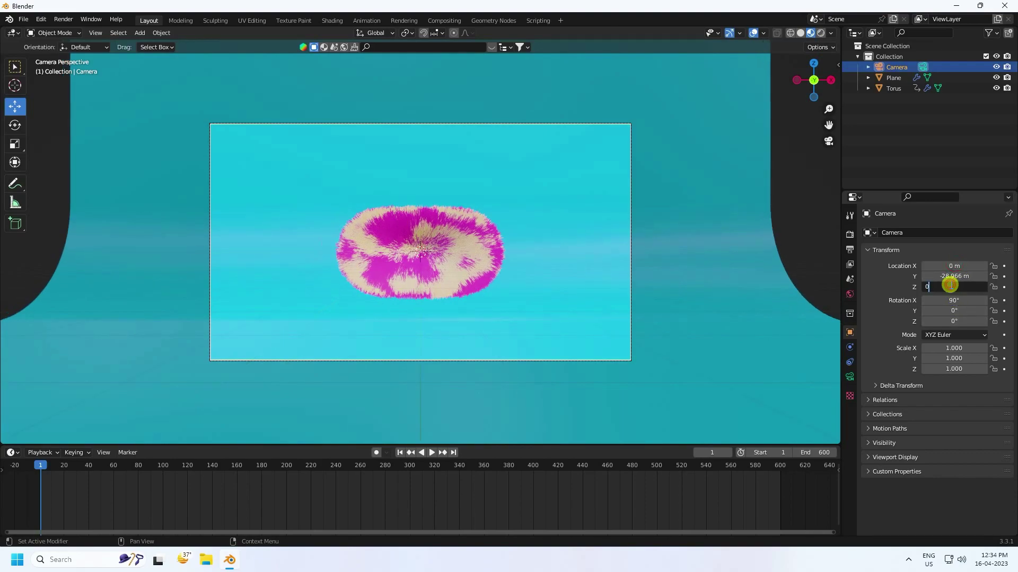
left_click(949, 286)
type("0")
key("Return")
scroll(360, 182, "up", 2)
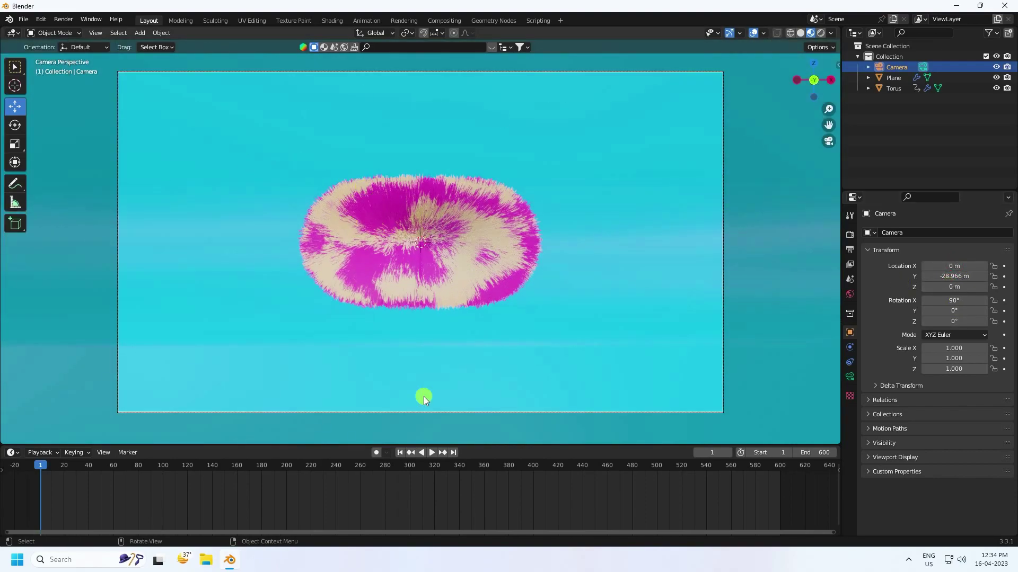
scroll(459, 410, "down", 2)
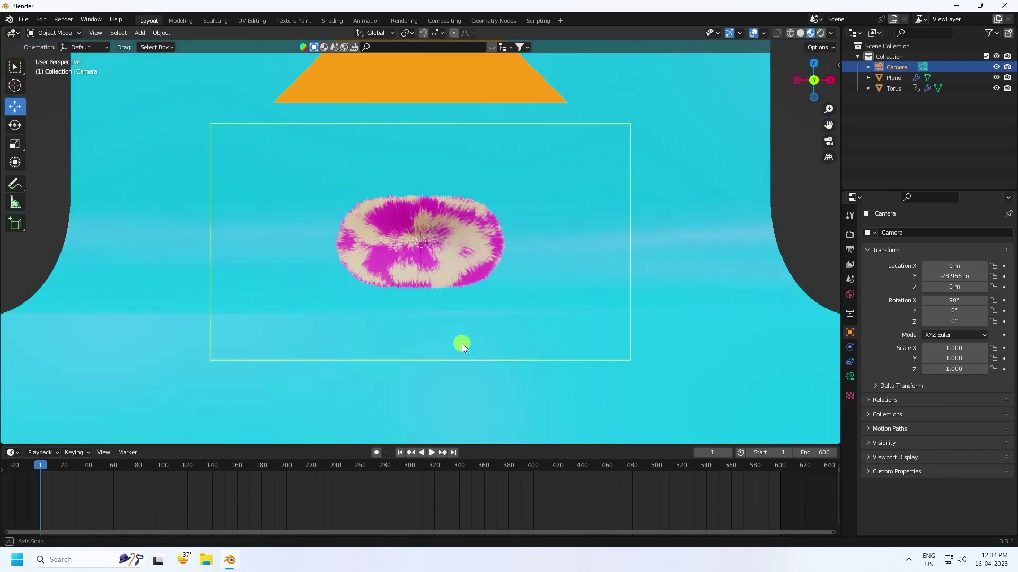
Use artist_workshop_4k.exr from the HDRI folder as the world's Environment Texture with a Strength of 1.5.
middle_click_drag(462, 343, 413, 304)
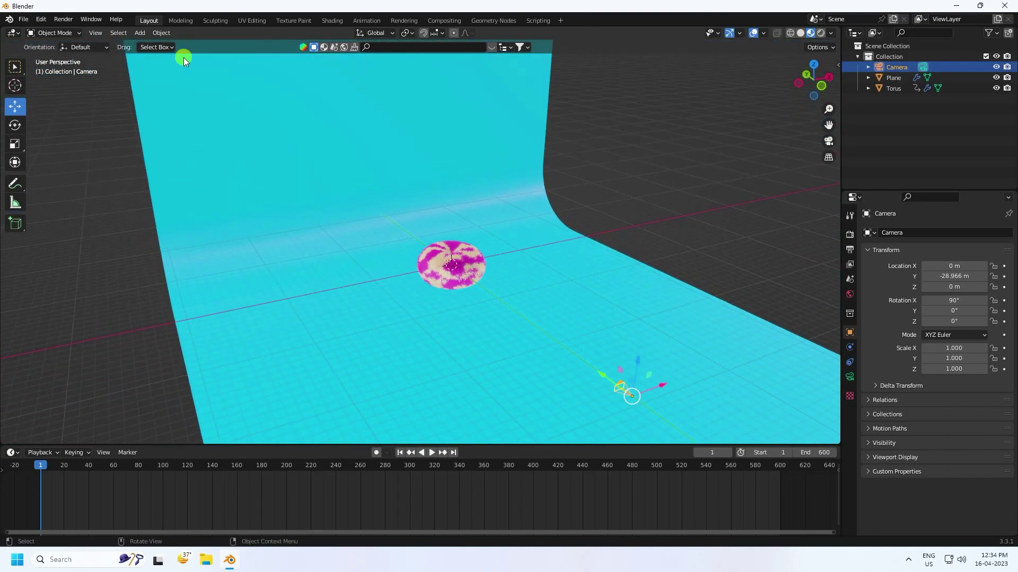
left_click(850, 294)
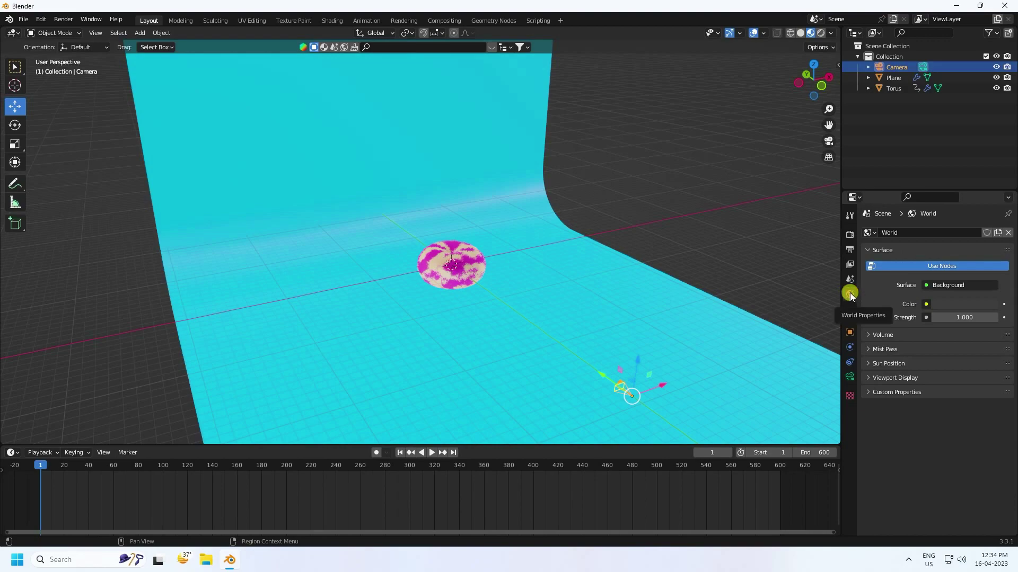
left_click(925, 303)
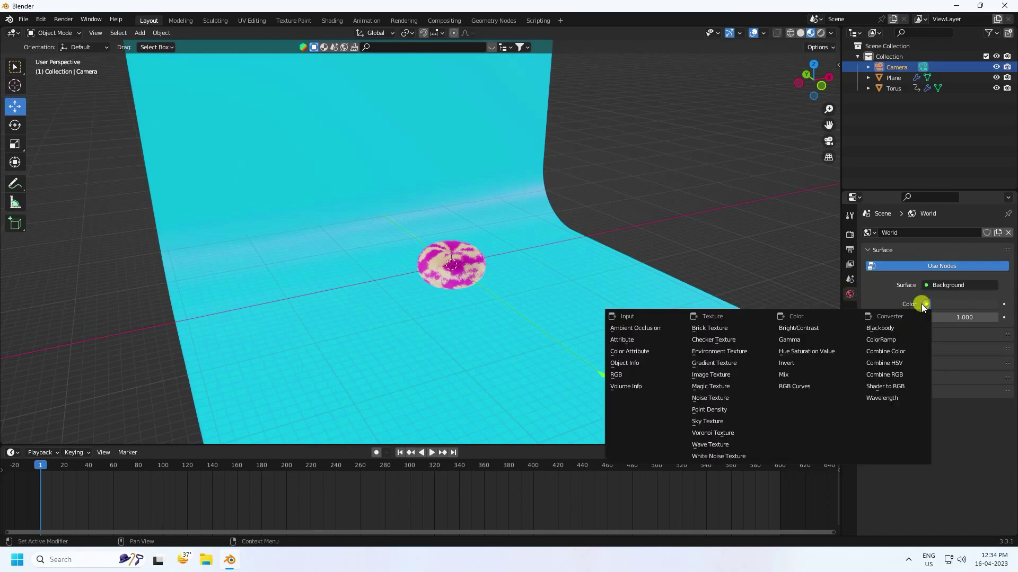
left_click(732, 352)
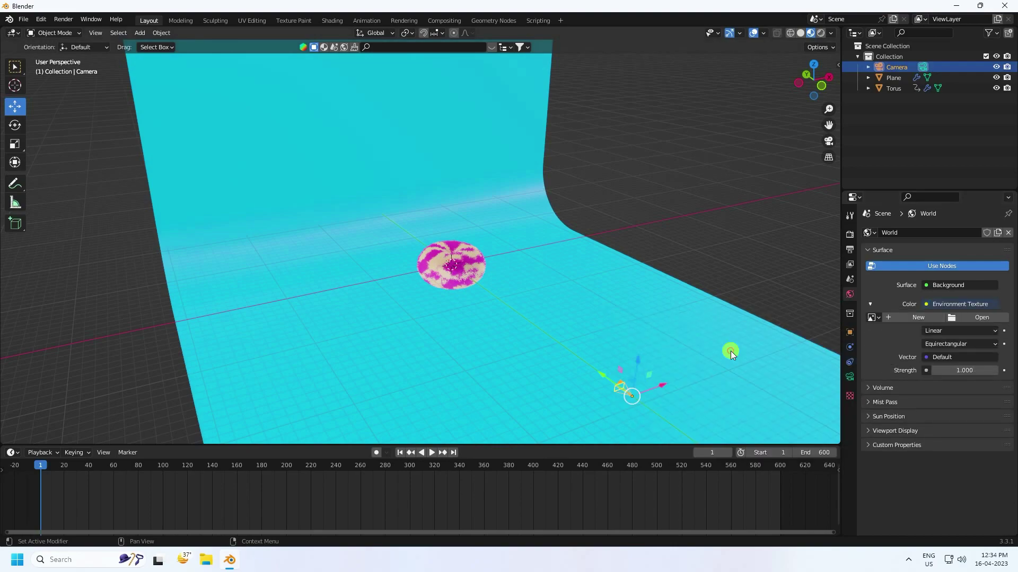
left_click(981, 317)
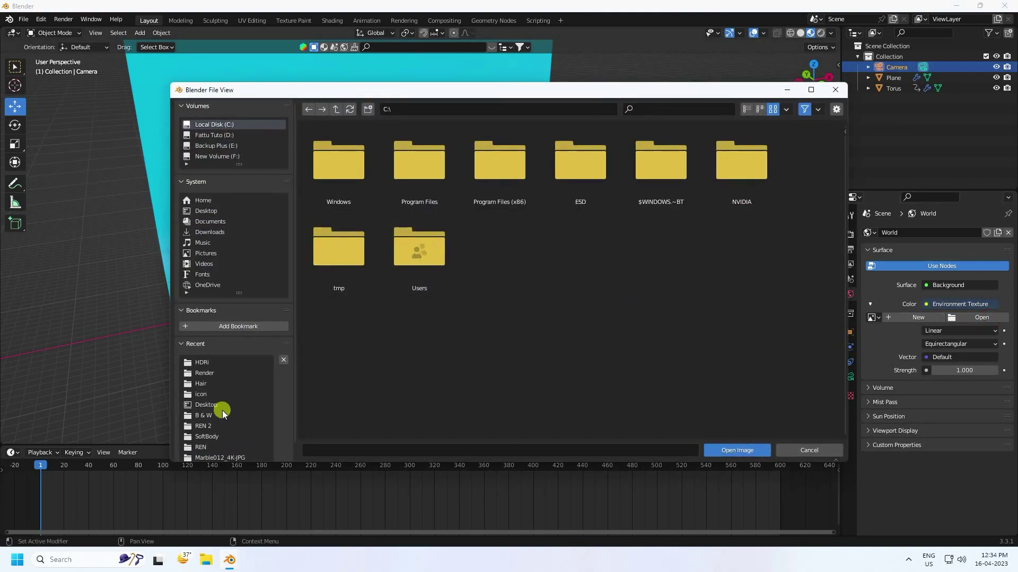
left_click(202, 387)
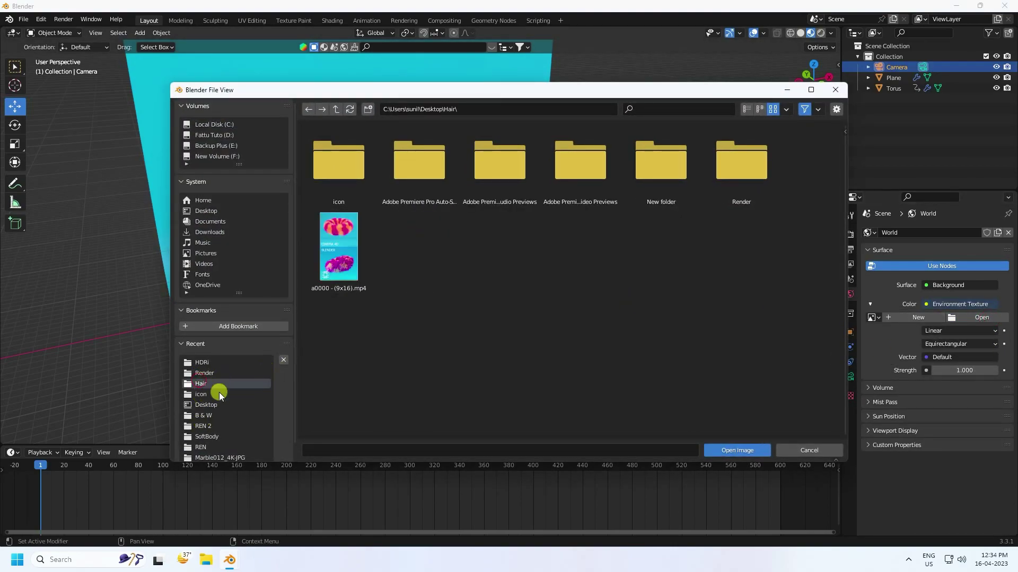
left_click(202, 364)
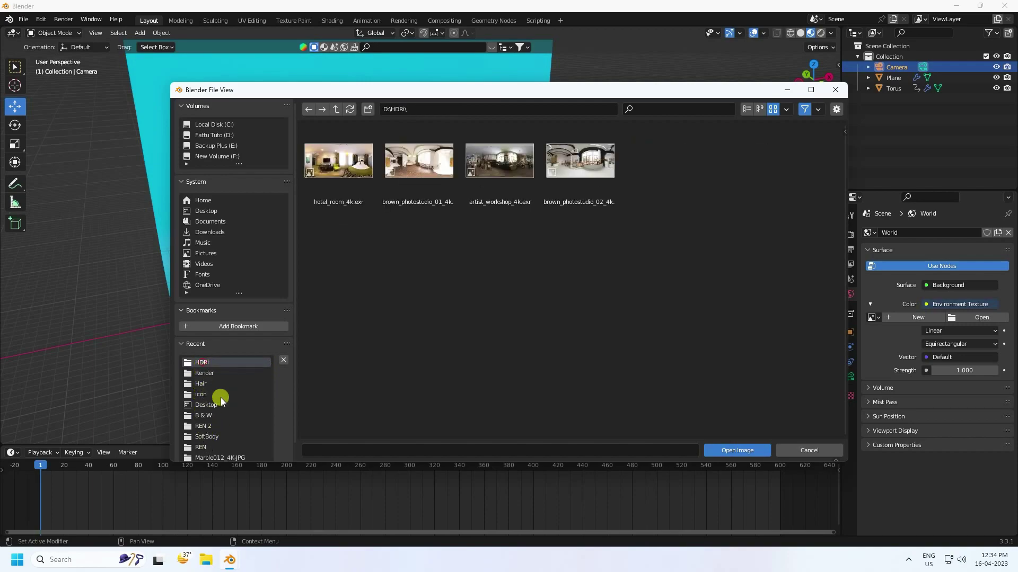
left_click(484, 190)
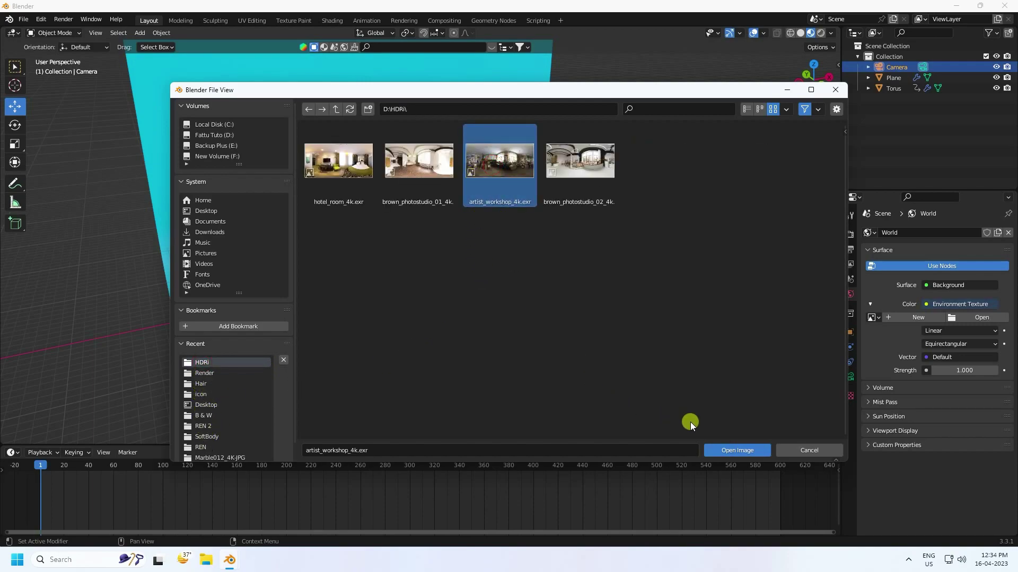
left_click(729, 450)
middle_click_drag(630, 319, 471, 279)
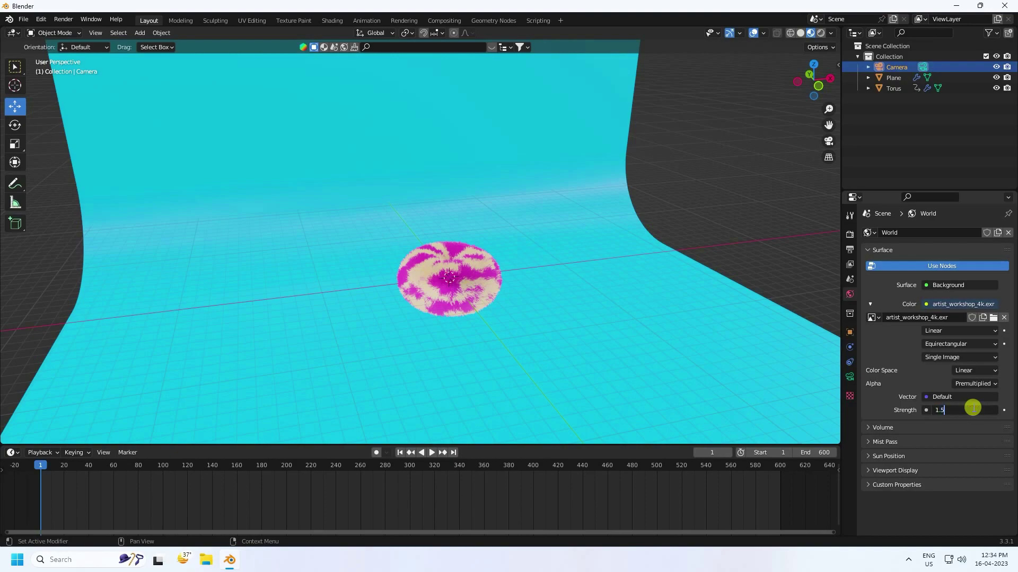
key("Return")
Add an Area light and raise it about 10.8 m above the torus.
left_click(139, 32)
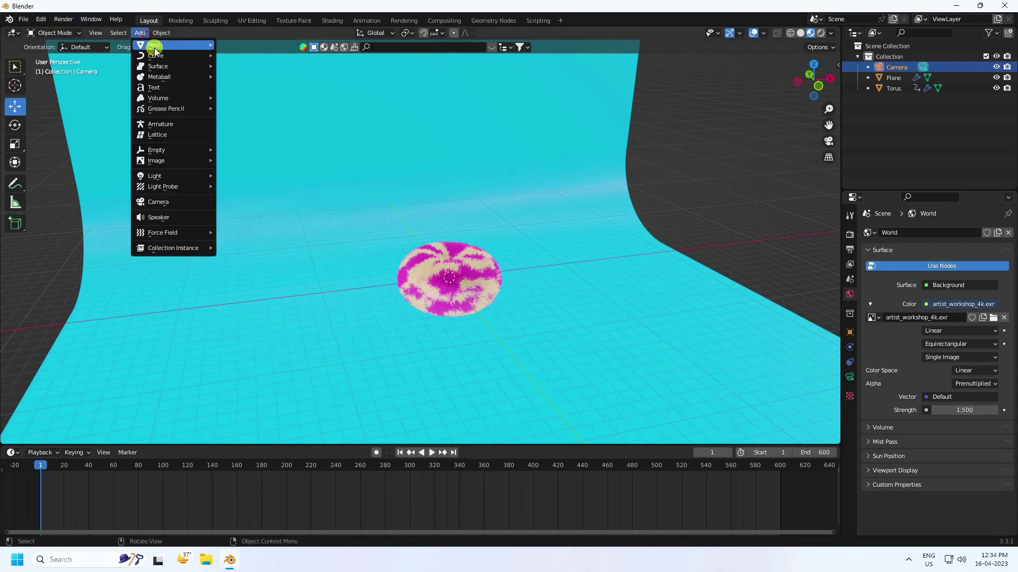
mouse_move(162, 46)
mouse_move(159, 179)
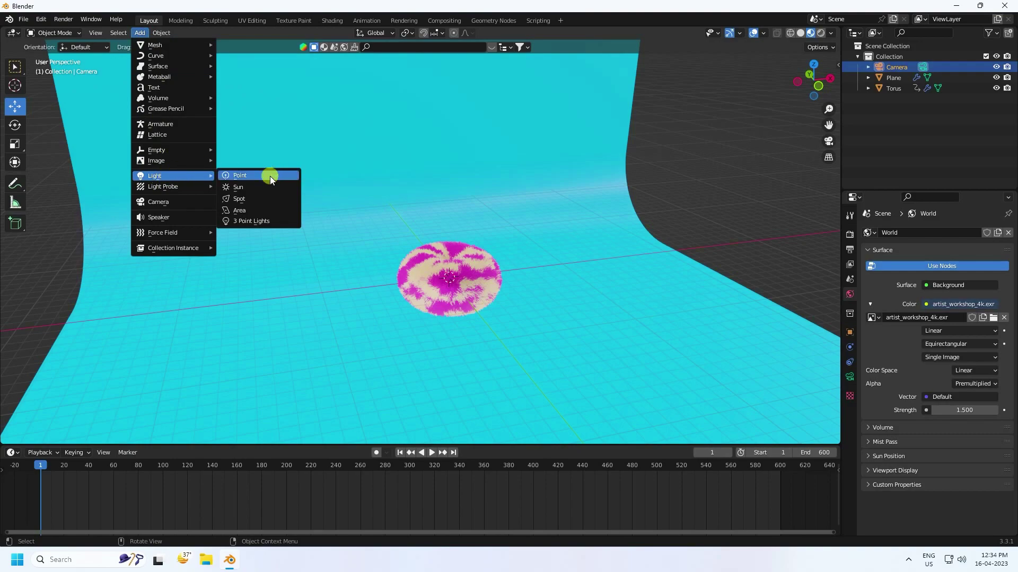
left_click(232, 211)
middle_click_drag(249, 208, 503, 257)
left_click_drag(448, 201, 454, 140)
Set the overhead area light's Size to 5 m and its Power to 500 W.
left_click(852, 376)
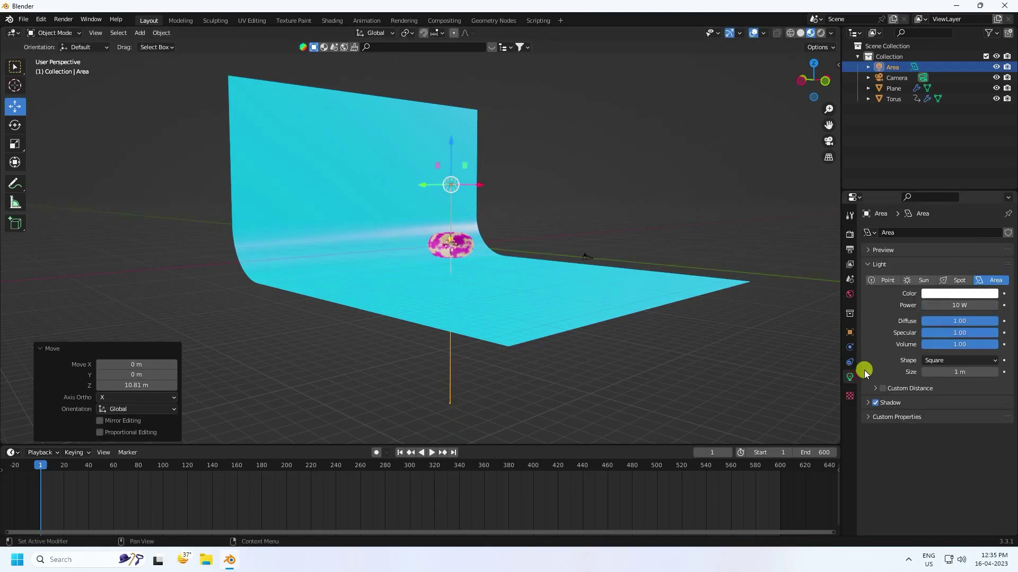
left_click(967, 373)
type("5")
key("Return")
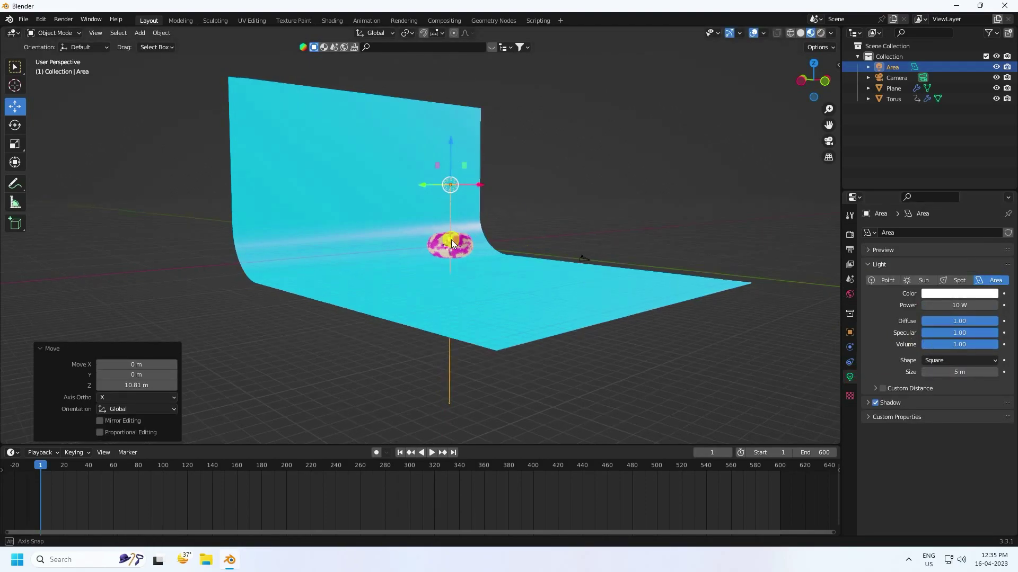
scroll(571, 170, "up", 4)
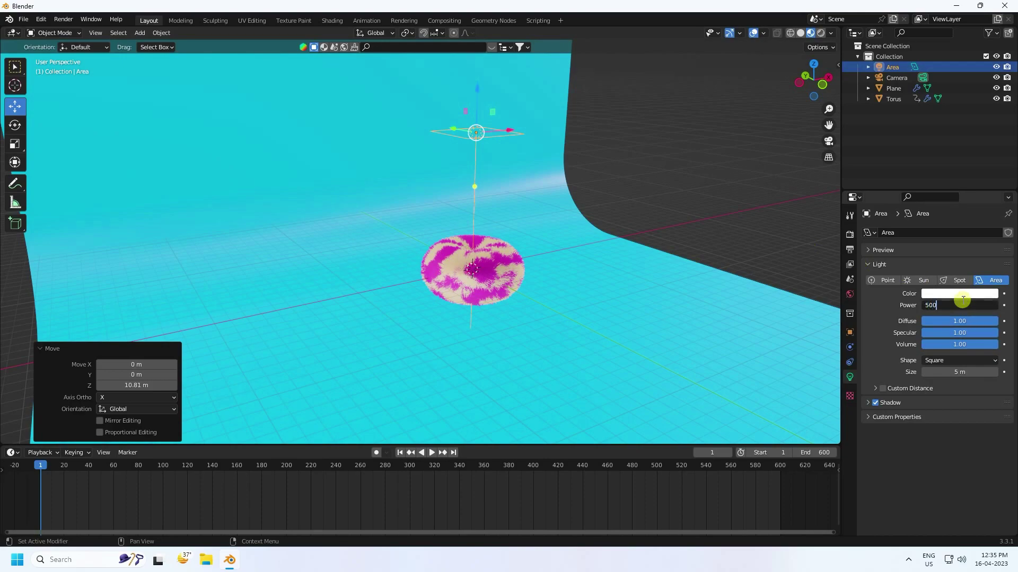
key("Return")
Duplicate the overhead area light to a low spot just behind the camera and rotate the copy to face the torus.
middle_click_drag(540, 258, 516, 233)
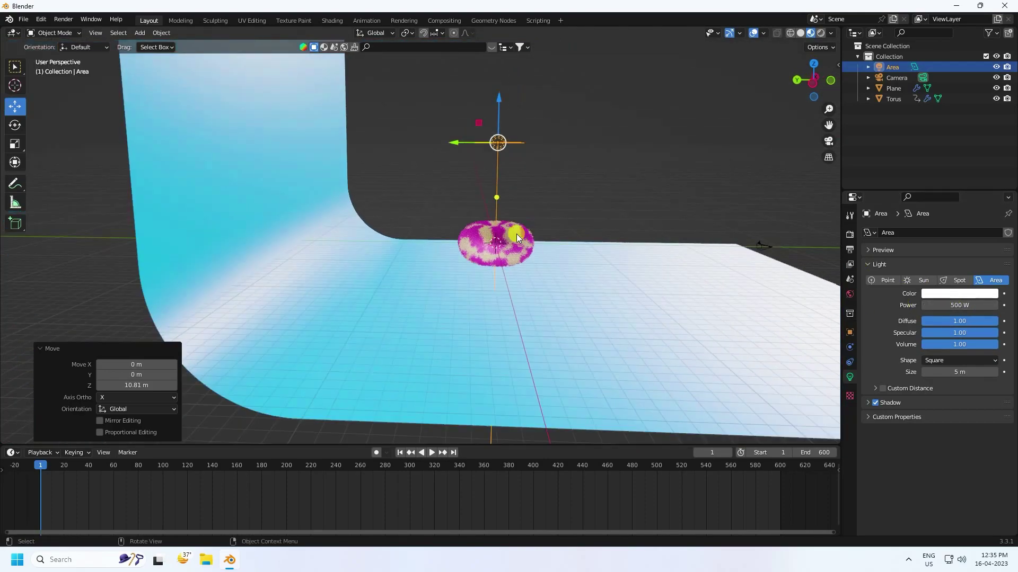
key("ctrl+c")
key("ctrl+v")
left_click_drag(453, 143, 700, 207)
middle_click_drag(700, 206, 414, 227)
left_click_drag(414, 227, 565, 237)
left_click(14, 125)
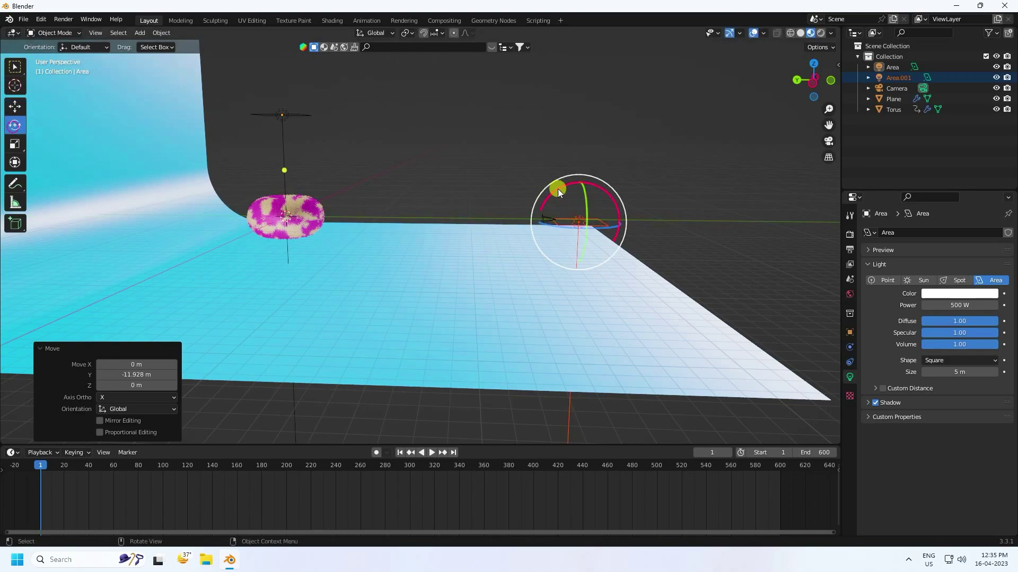
left_click_drag(558, 189, 661, 175)
Duplicate the overhead area light again, placing the copy on the torus's positive X side and lowering it about 10.8 m.
left_click(15, 107)
middle_click_drag(455, 195, 427, 196)
left_click(317, 115)
middle_click_drag(317, 114, 371, 127)
key("ctrl+c")
key("ctrl+v")
left_click_drag(409, 87, 530, 150)
middle_click_drag(530, 150, 506, 153)
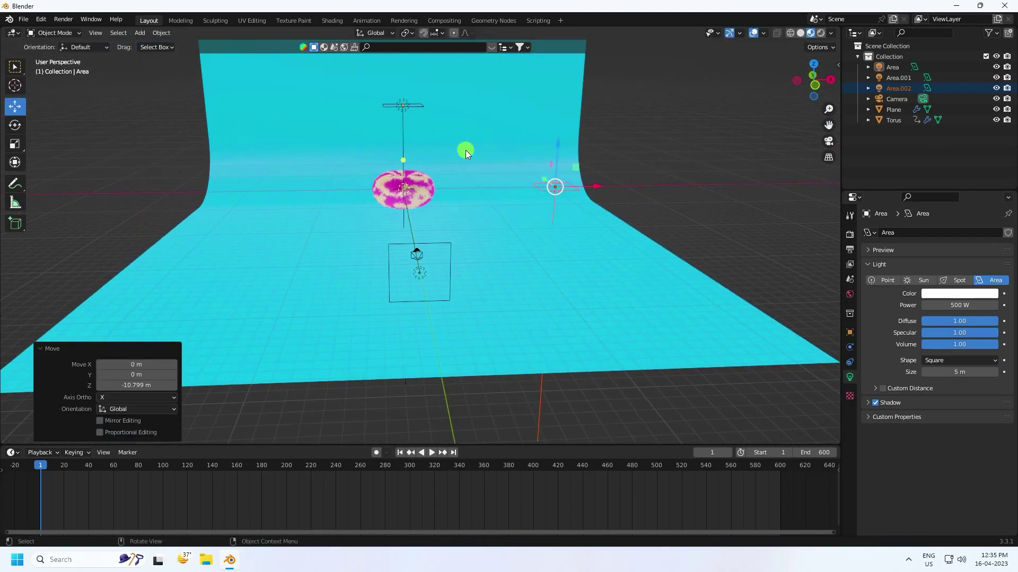
Rotate the new side light by an angle of 90° so it points at the torus.
left_click(16, 123)
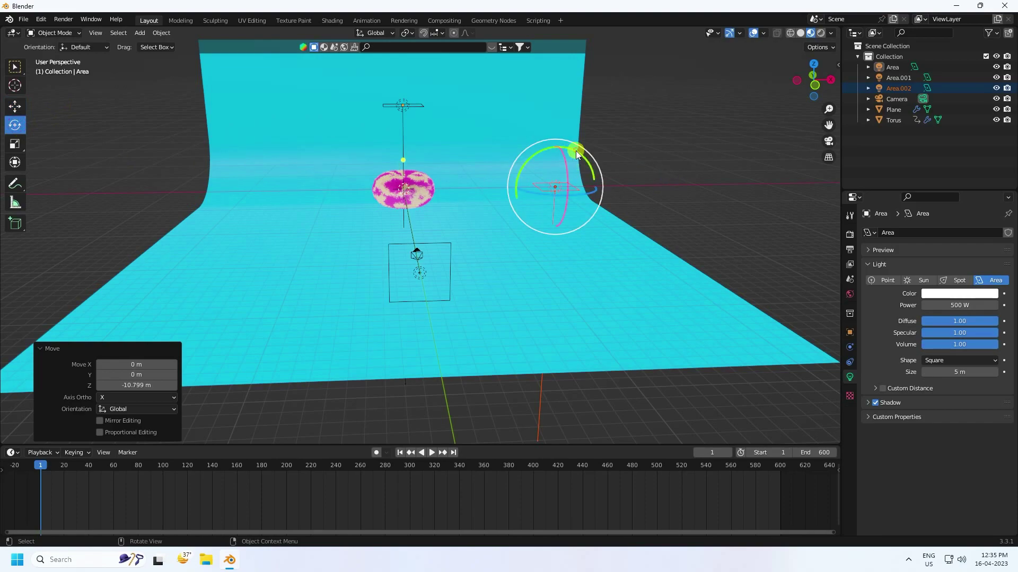
left_click_drag(577, 153, 615, 208)
left_click(149, 385)
type("90")
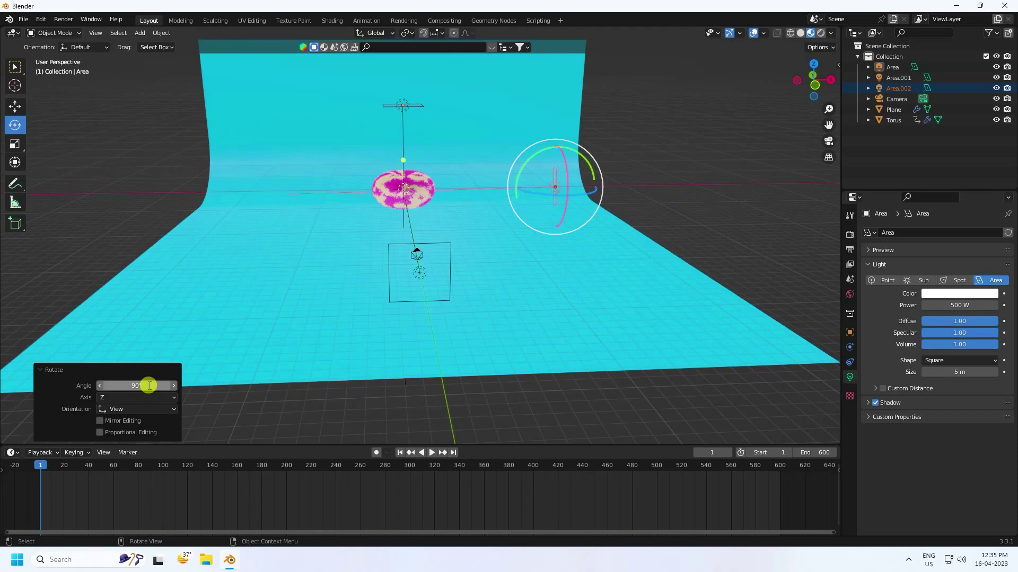
key("Return")
Duplicate the side light and move the copy about -36 m along X to the opposite side of the torus.
left_click(11, 106)
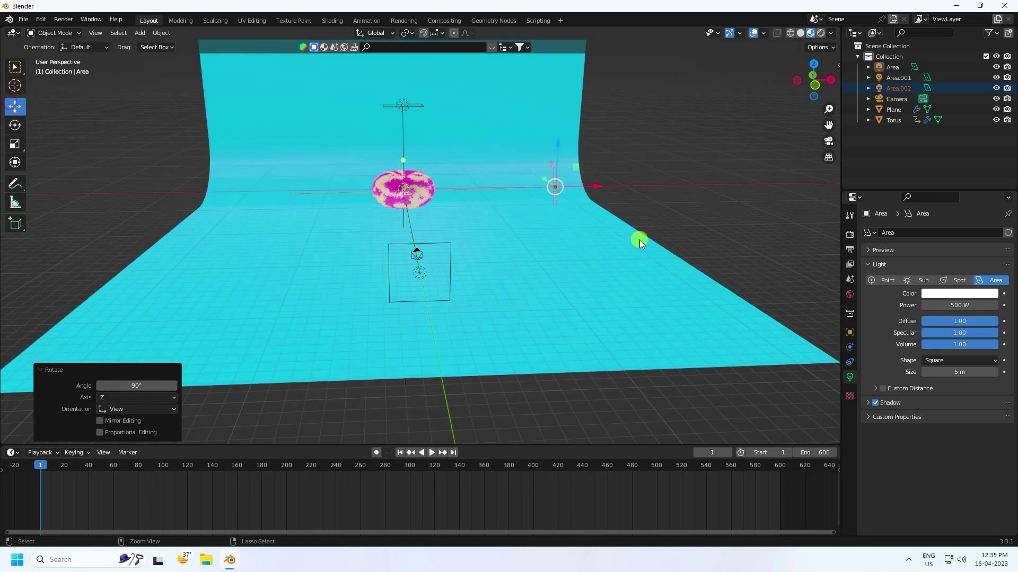
key("ctrl+c")
key("ctrl+v")
left_click_drag(595, 186, 320, 208)
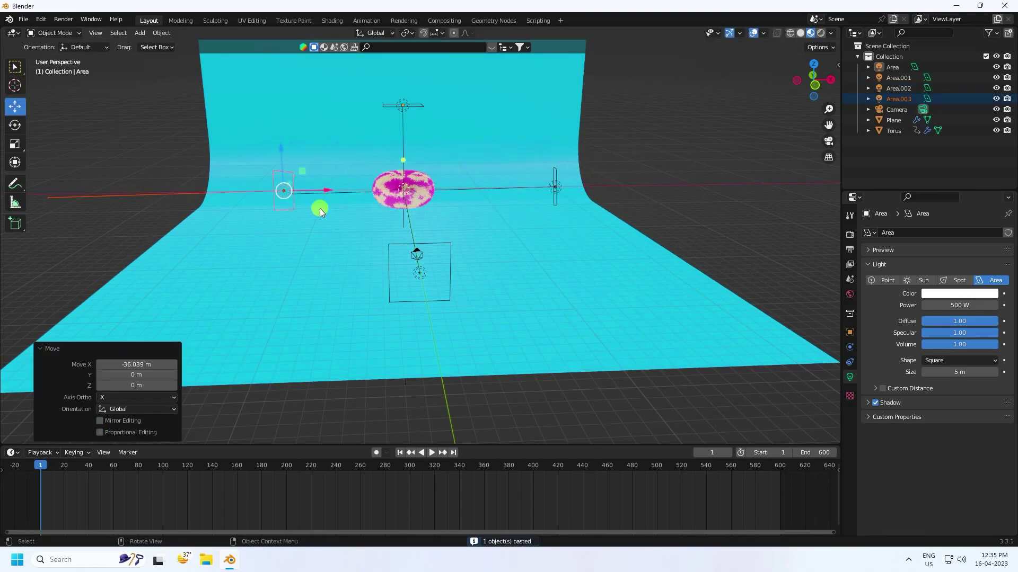
middle_click_drag(320, 209, 466, 136)
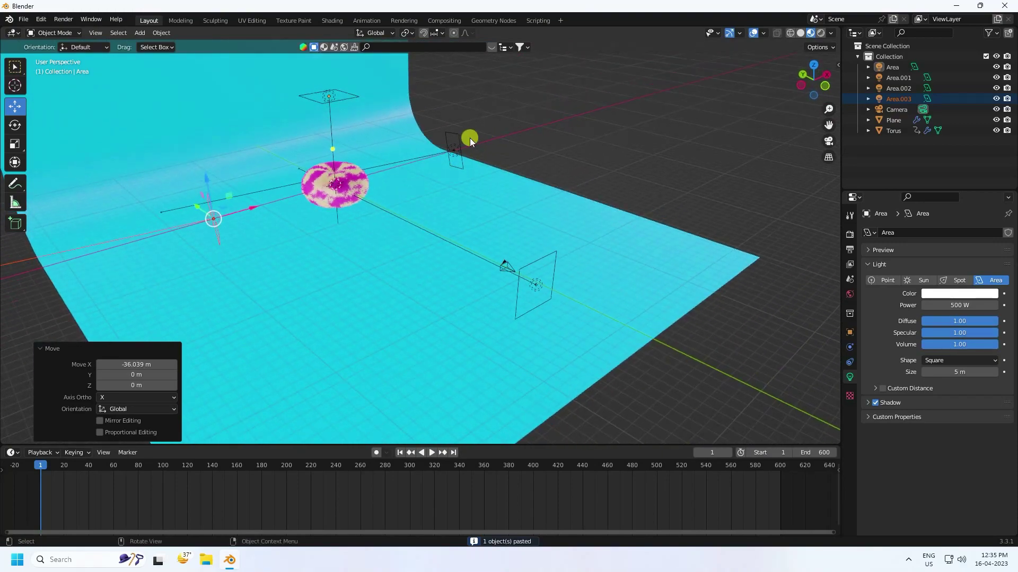
Set the rotation of the side light Area.002 to 0° on X, 0° on Y and -90° on Z.
left_click(454, 149)
left_click(850, 332)
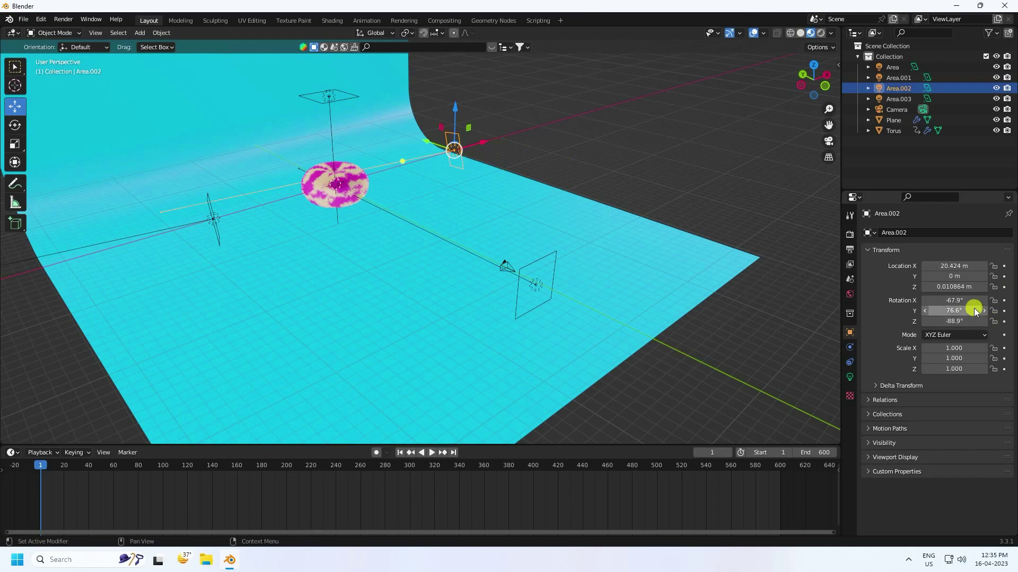
left_click_drag(963, 303, 963, 303)
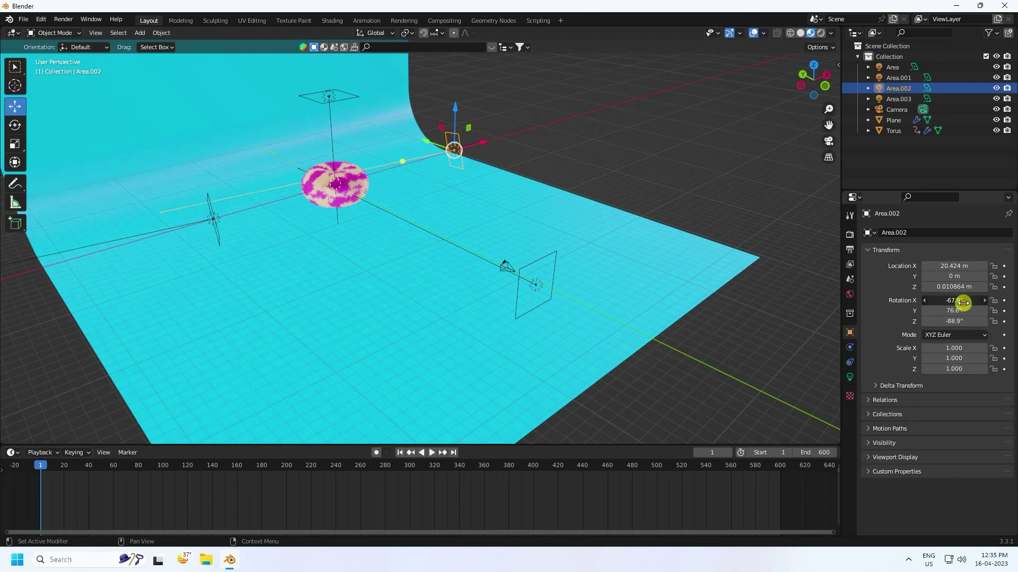
key("Return")
left_click(961, 311)
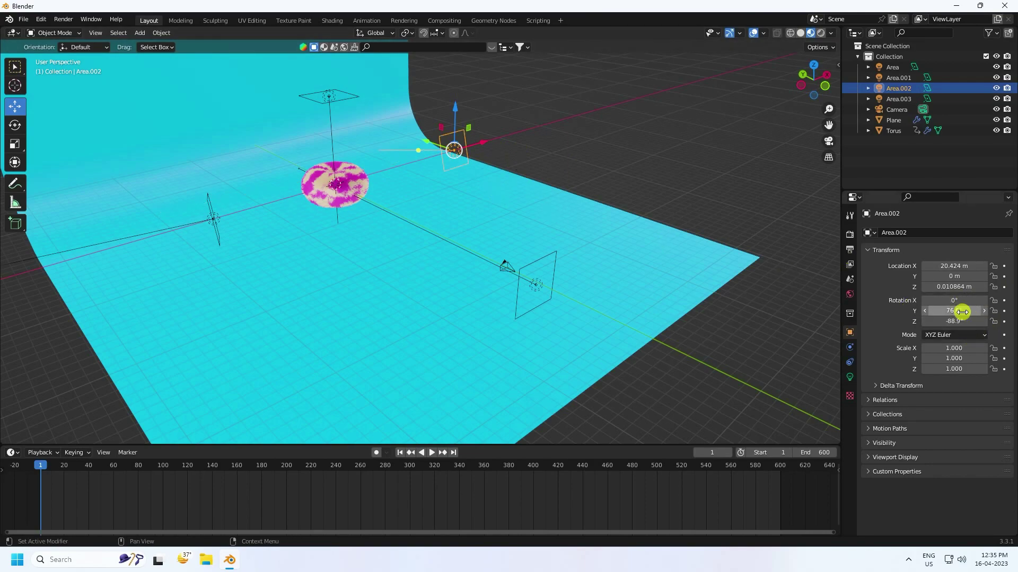
type("0")
key("Return")
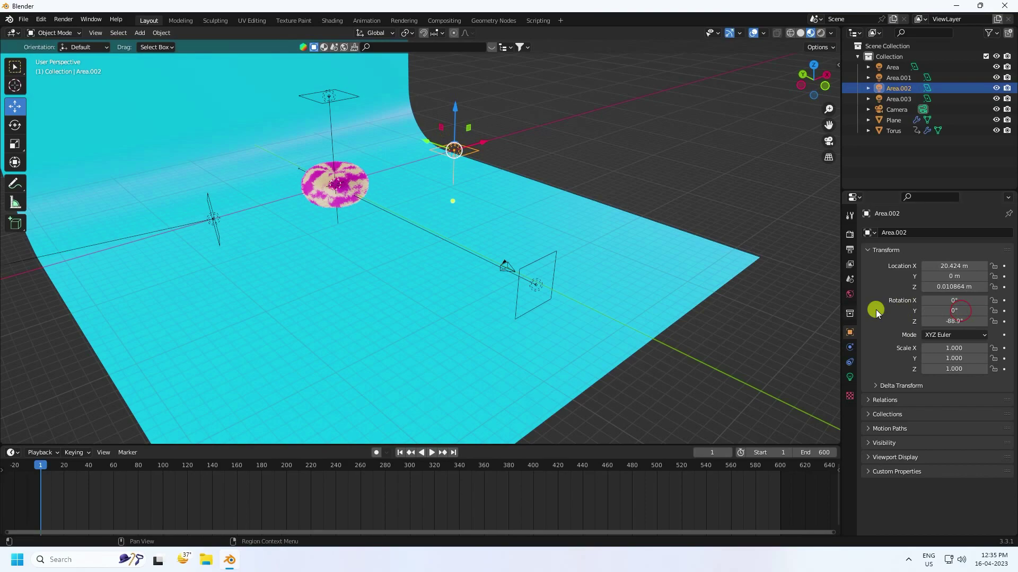
left_click(951, 321)
type("-90")
key("Return")
Rotate the side light Area.002 about the global Y axis to face the torus, setting its rotation to -90° on X and 0° on Y.
scroll(404, 110, "up", 3)
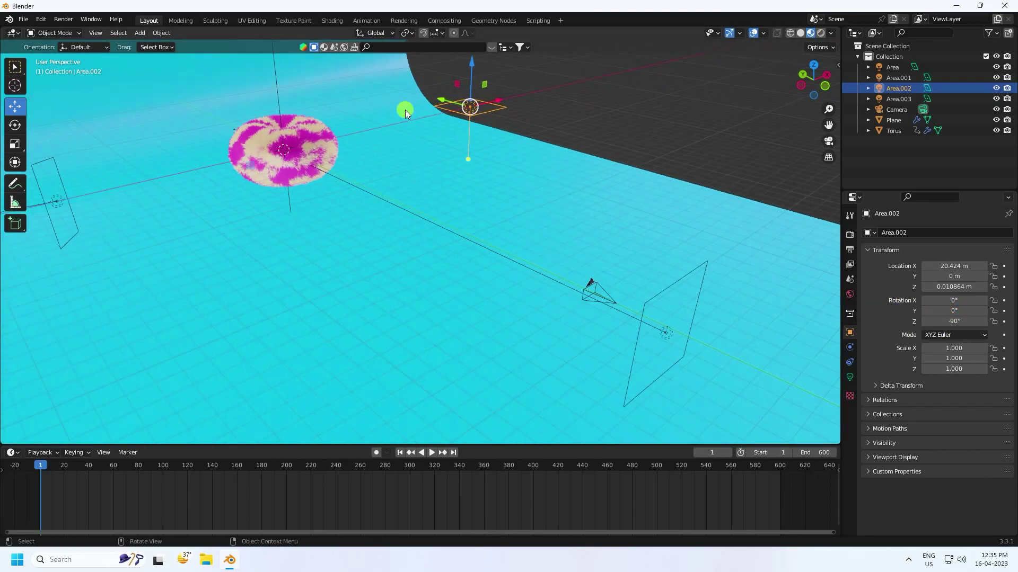
left_click(15, 125)
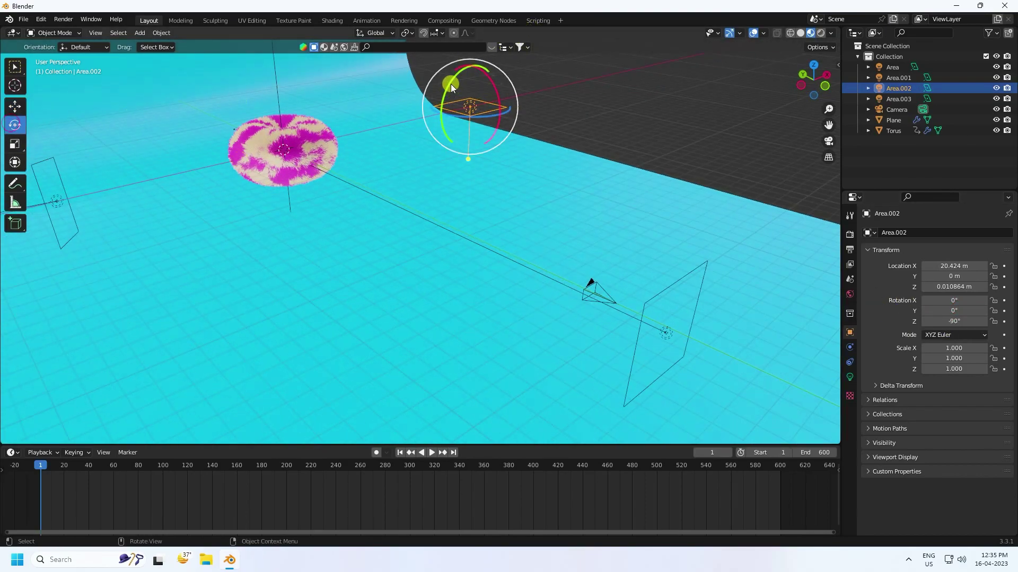
left_click_drag(451, 84, 528, 76)
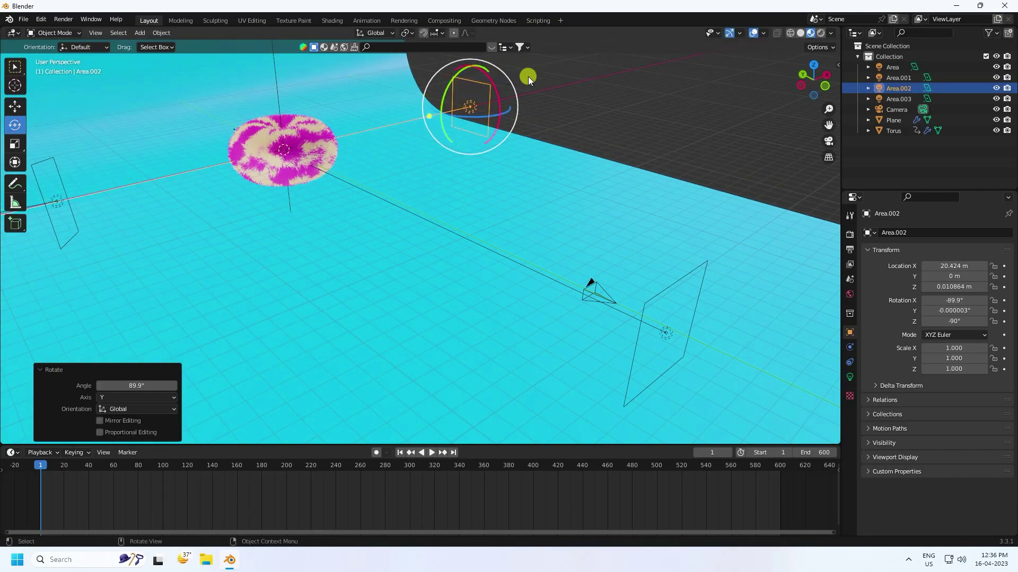
left_click(954, 301)
type("-90")
key("Return")
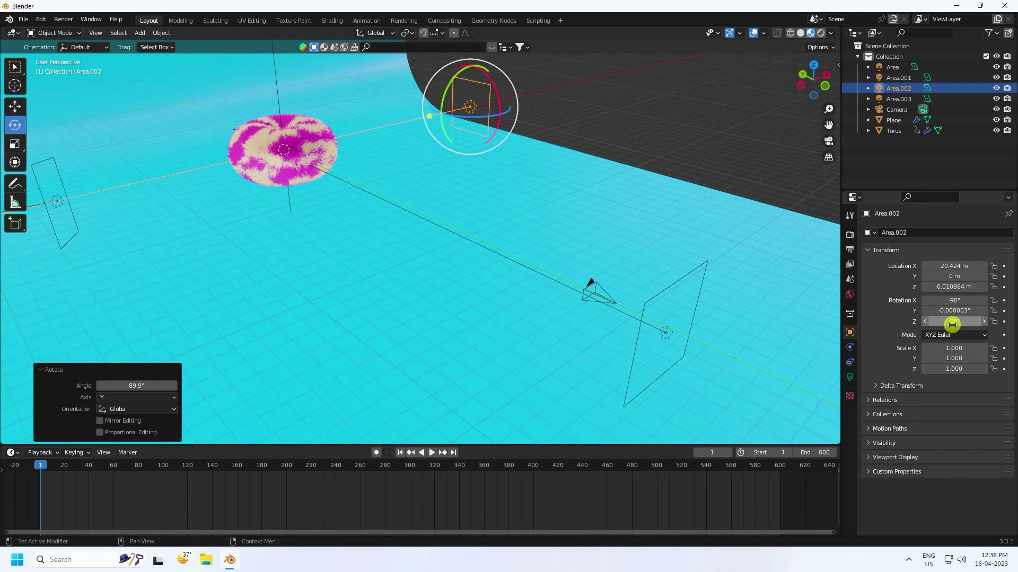
double_click(954, 311)
type("0")
key("Return")
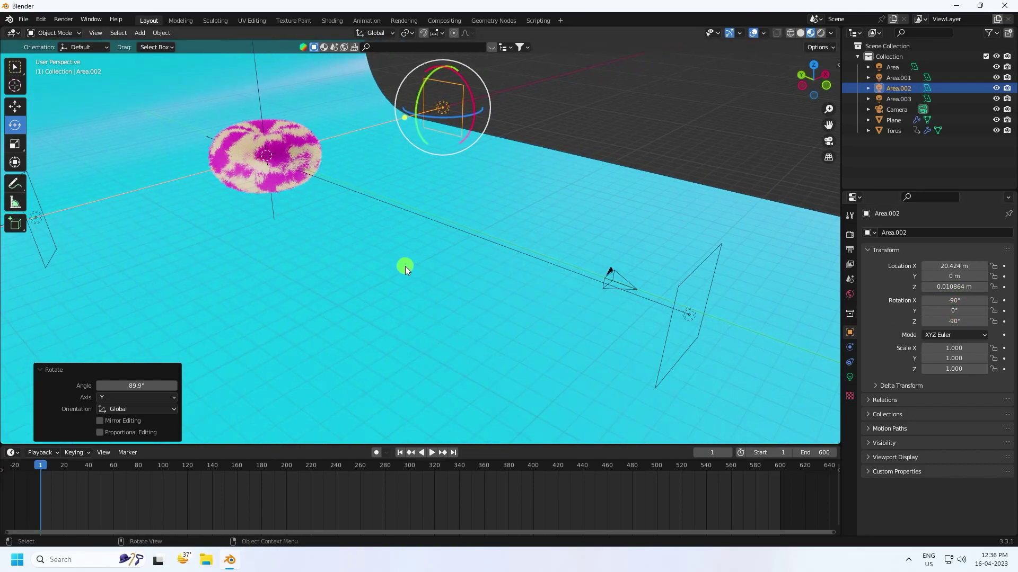
Delete the old area light on the torus's negative X side.
middle_click_drag(405, 266, 162, 238)
left_click(161, 238)
key("Delete")
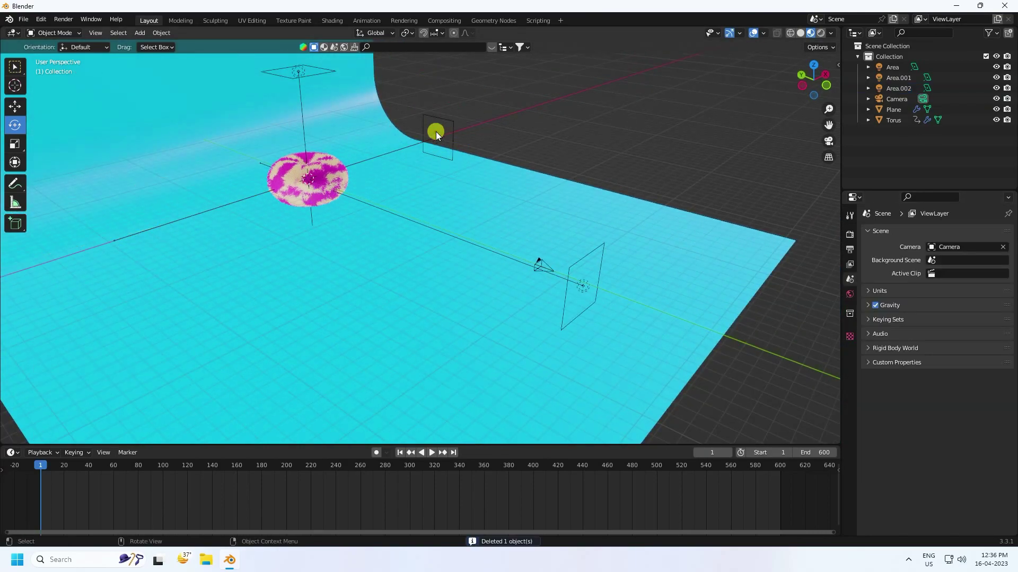
Copy and paste the corrected side light Area.002, moving the copy about -36.5 m along X to the opposite side of the torus.
left_click(437, 134)
left_click(15, 106)
key("ctrl+c")
key("ctrl+v")
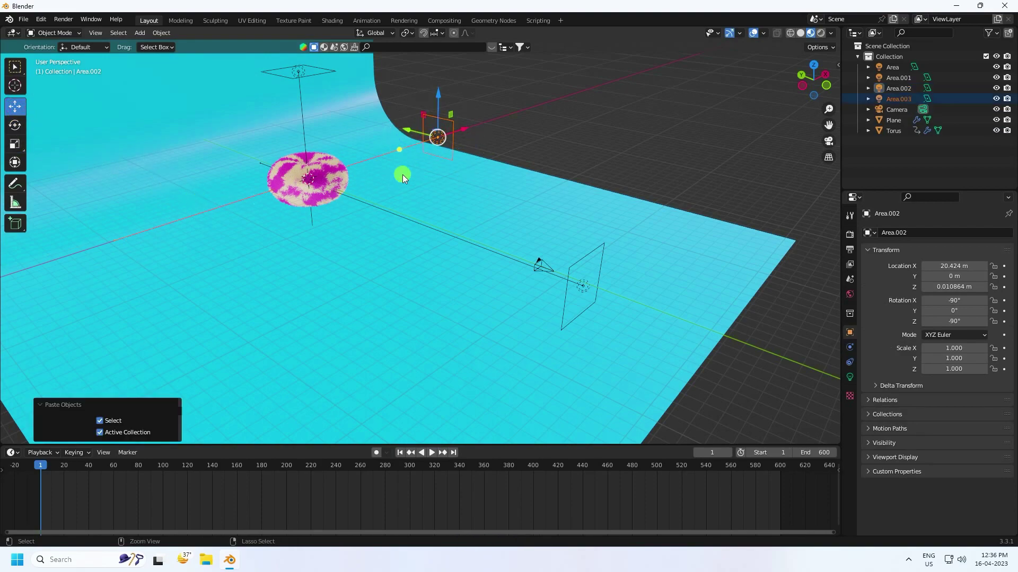
key("g")
key("x")
left_click(198, 260)
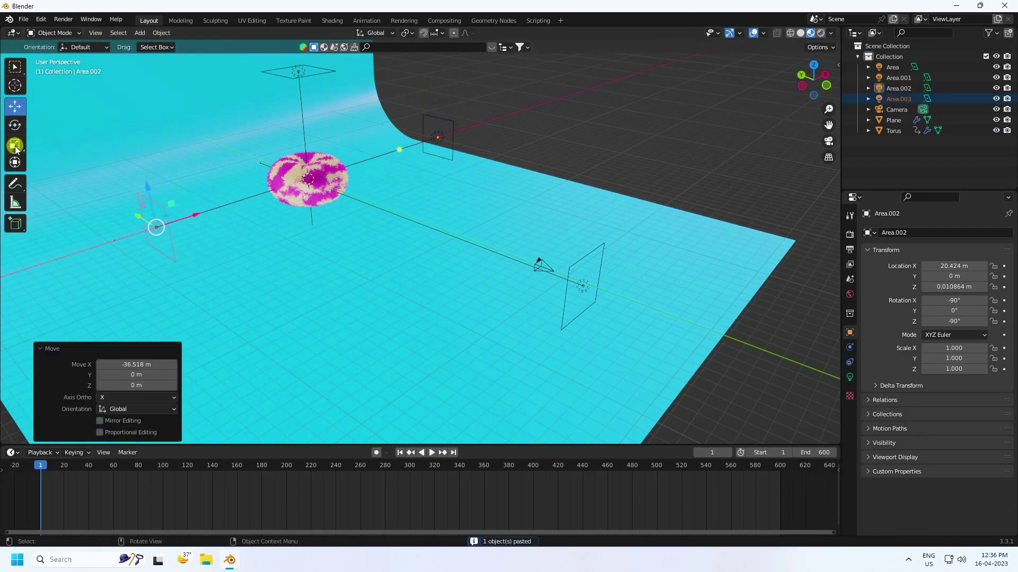
Rotate the copied side light by 180° about the global Y axis so it points back at the torus.
left_click(15, 125)
left_click_drag(126, 210, 192, 279)
left_click(137, 385)
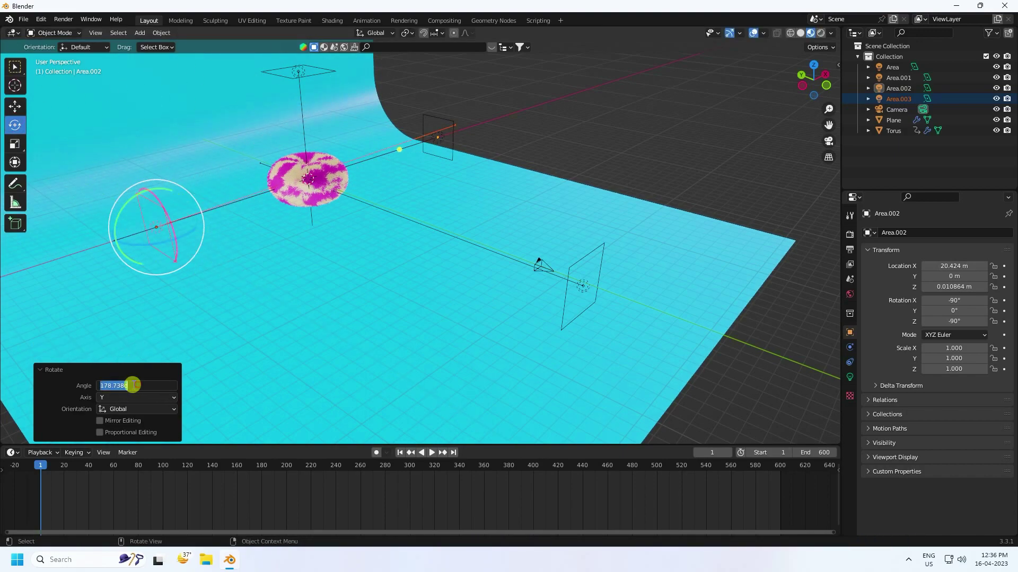
type("180")
key("Return")
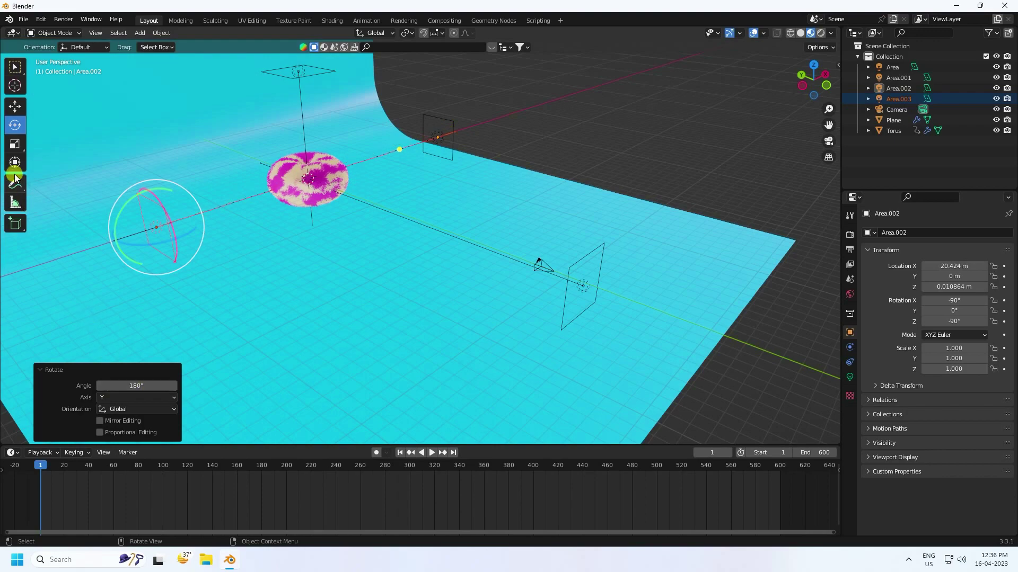
left_click(15, 107)
Switch to the camera view and set the render engine to Cycles with GPU Compute as the device.
middle_click_drag(584, 88, 496, 184)
key("KP_0")
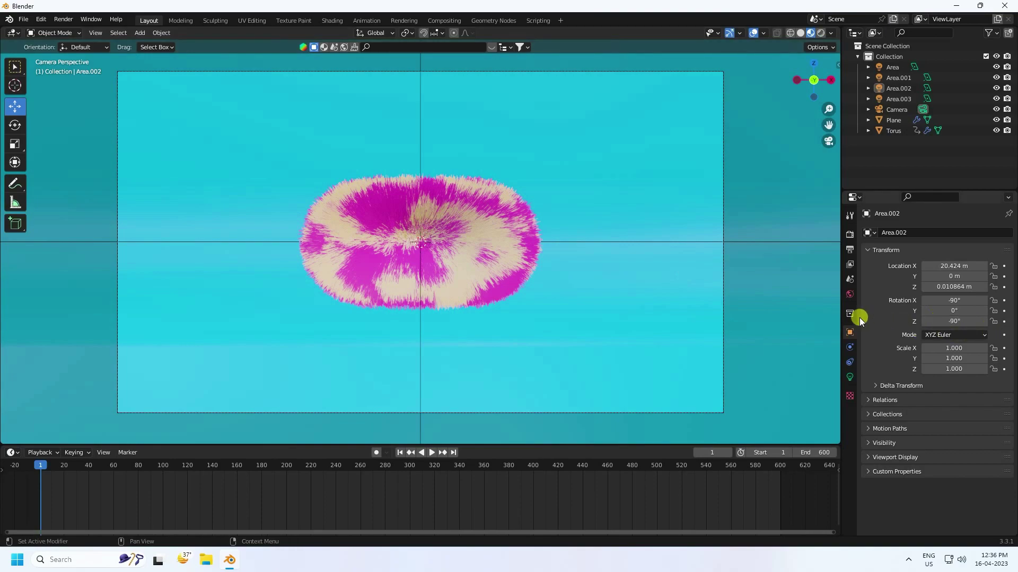
left_click(849, 233)
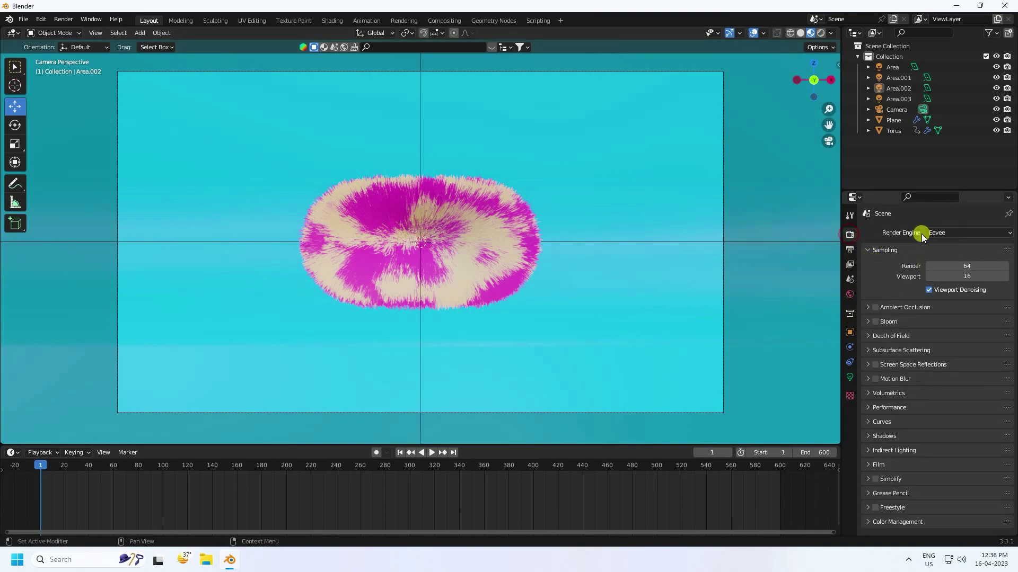
left_click(947, 232)
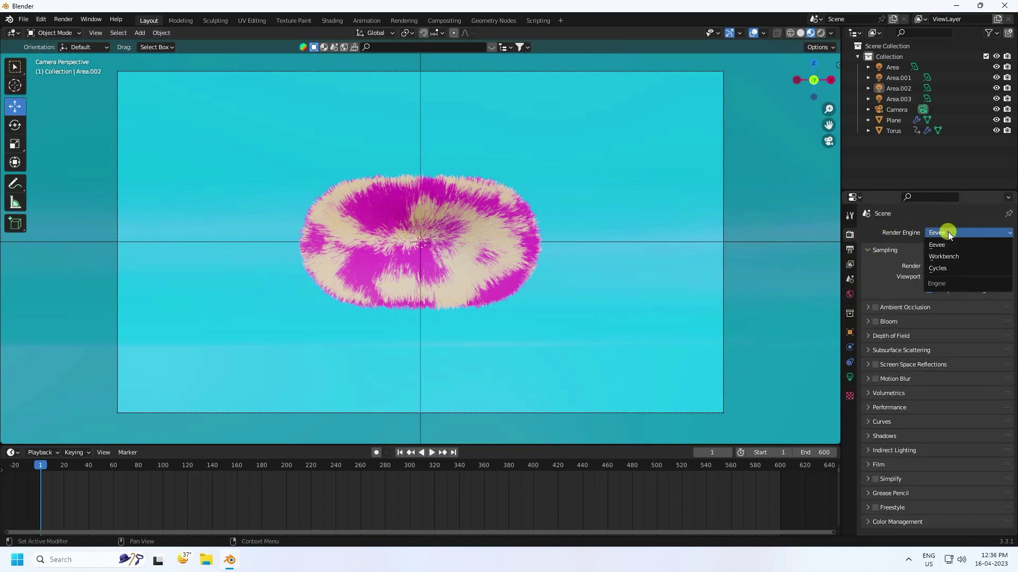
left_click(944, 269)
left_click(958, 256)
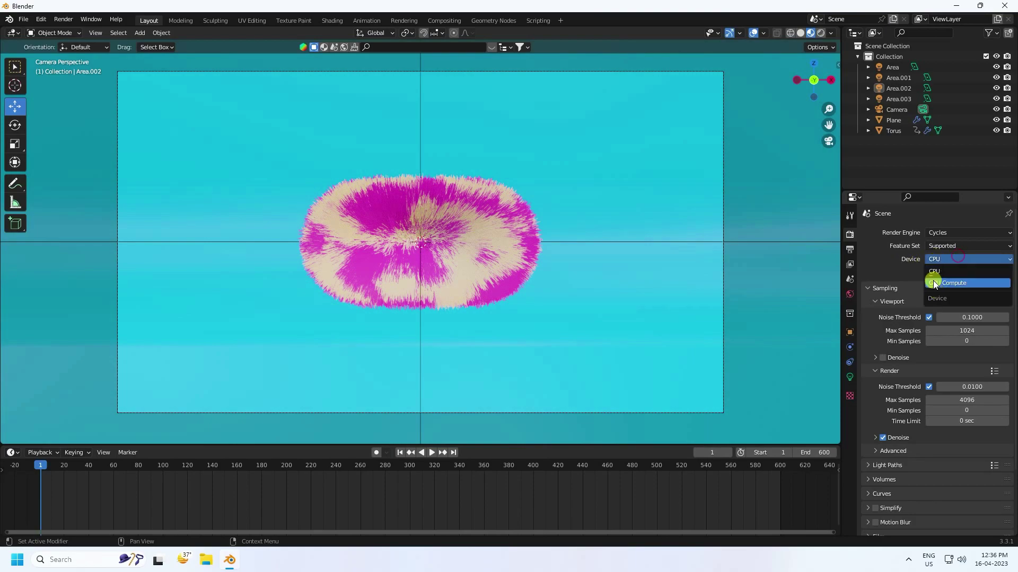
left_click(934, 283)
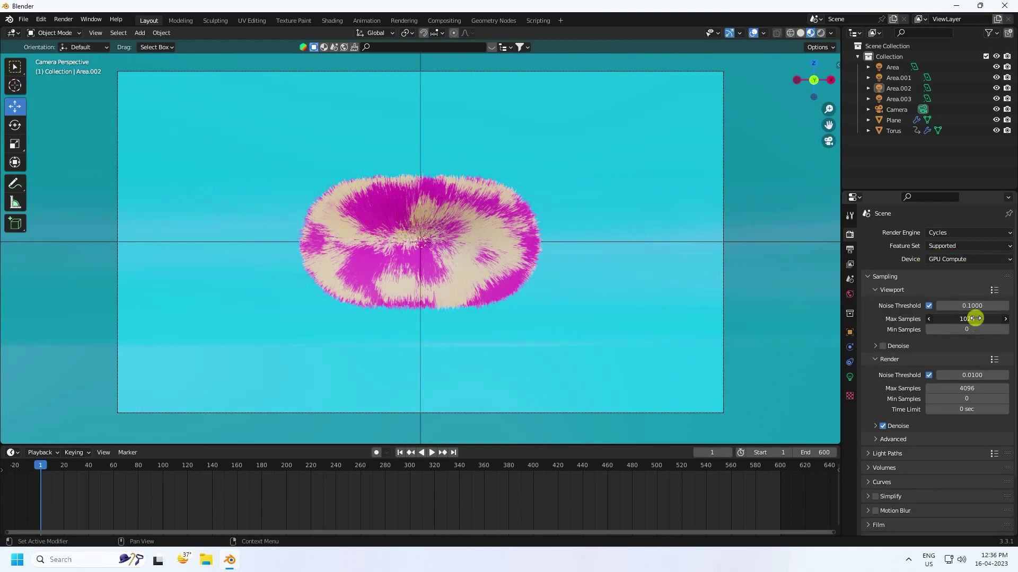
Set the maximum samples to 64 for the viewport and 128 for the final render.
left_click(969, 320)
type("64")
key("Return")
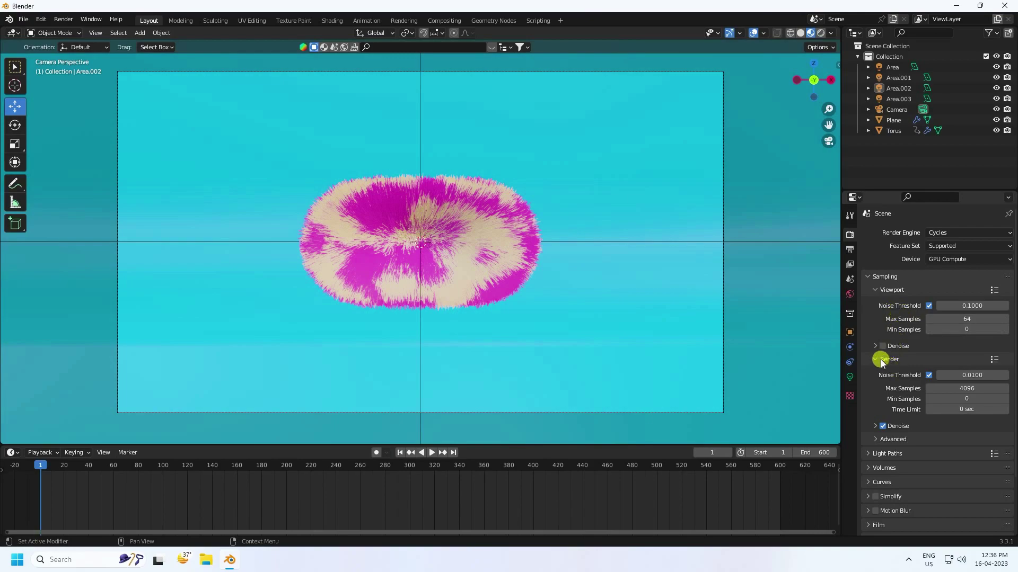
left_click(956, 389)
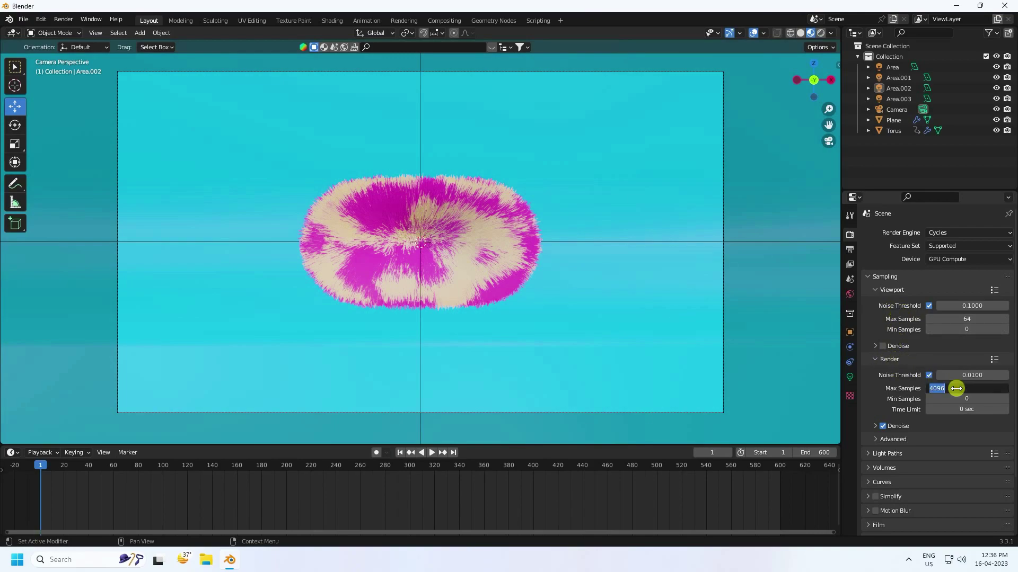
key("Return")
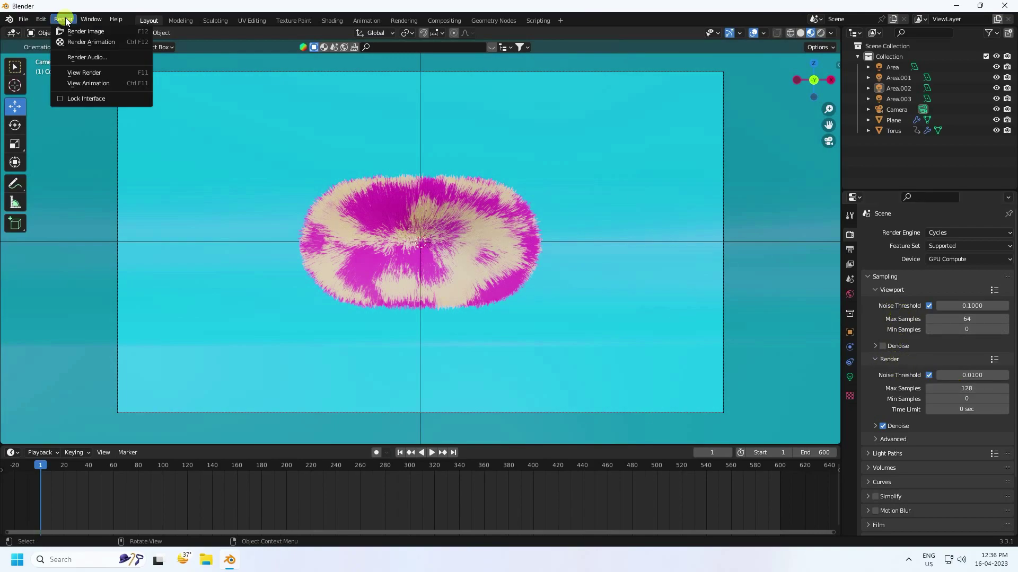
Render a still image of frame 1, inspect the fur up close and from afar, and close the render window.
left_click(69, 23)
left_click(83, 33)
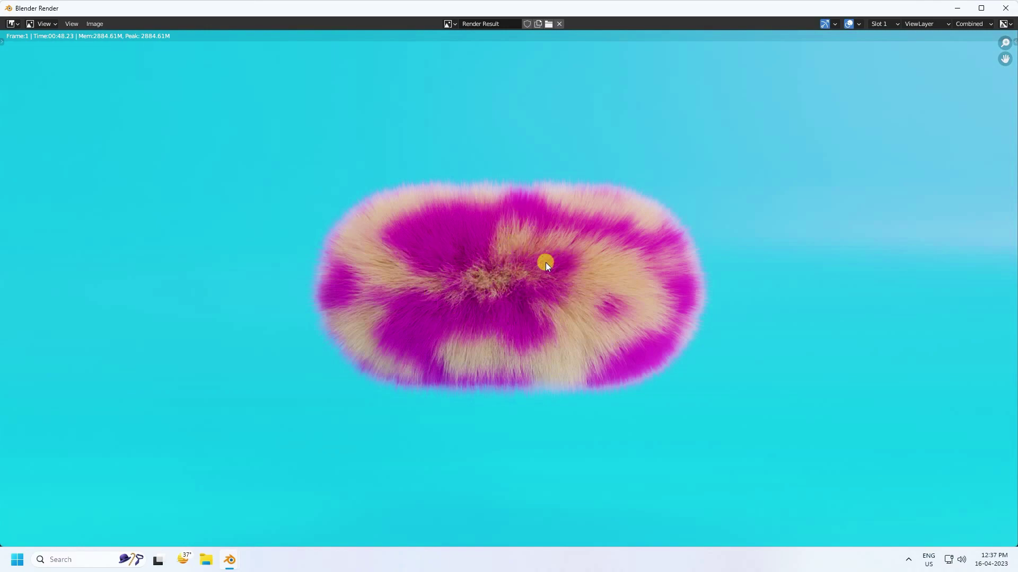
scroll(482, 282, "up", 1)
scroll(479, 279, "down", 4)
scroll(509, 274, "up", 3)
scroll(519, 273, "up", 1)
scroll(500, 297, "down", 3)
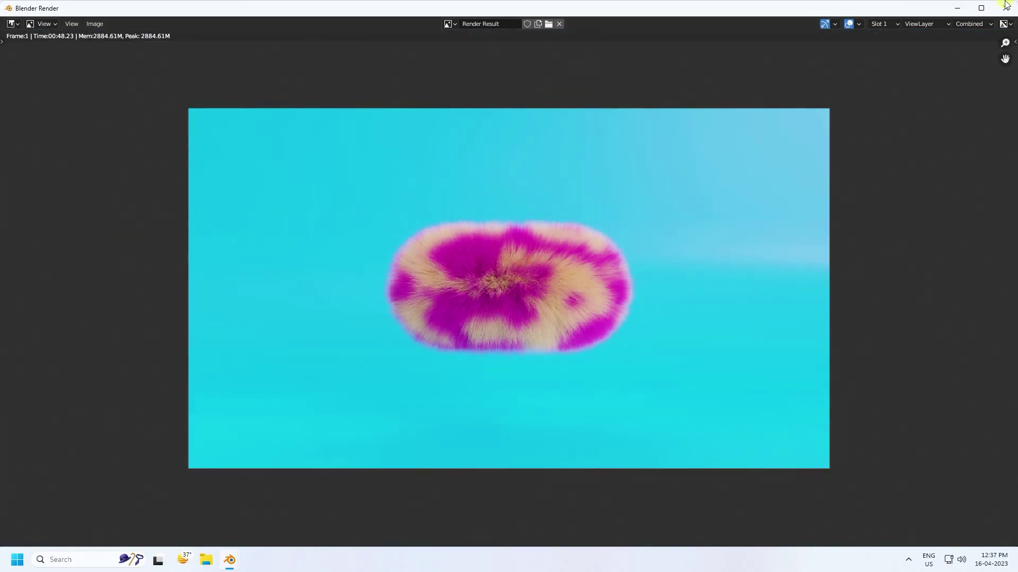
left_click(1007, 7)
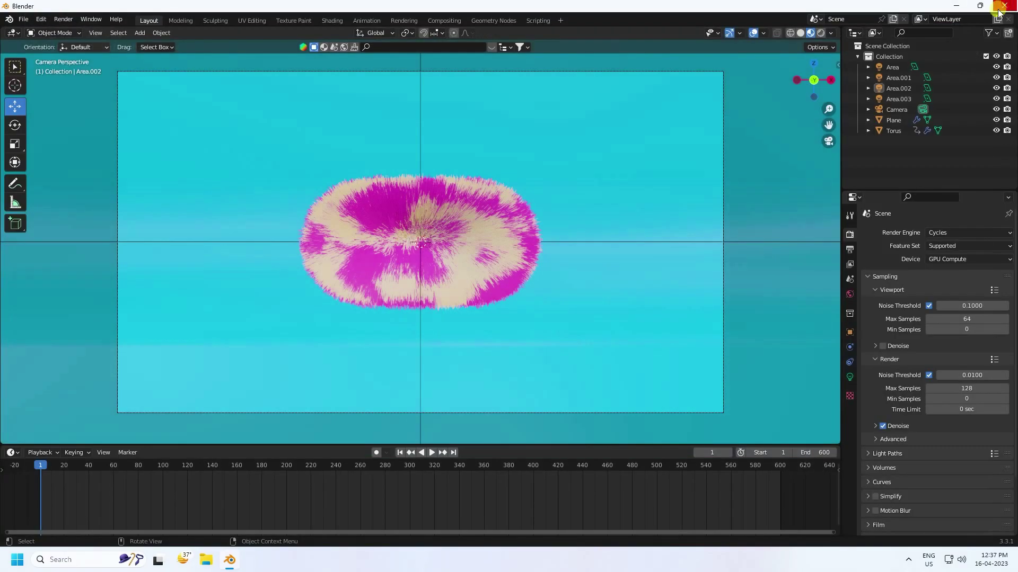
Set the end frame of the torus's hair dynamics cache to 600 and bake the simulation.
left_click(895, 129)
left_click(849, 362)
scroll(909, 386, "down", 10)
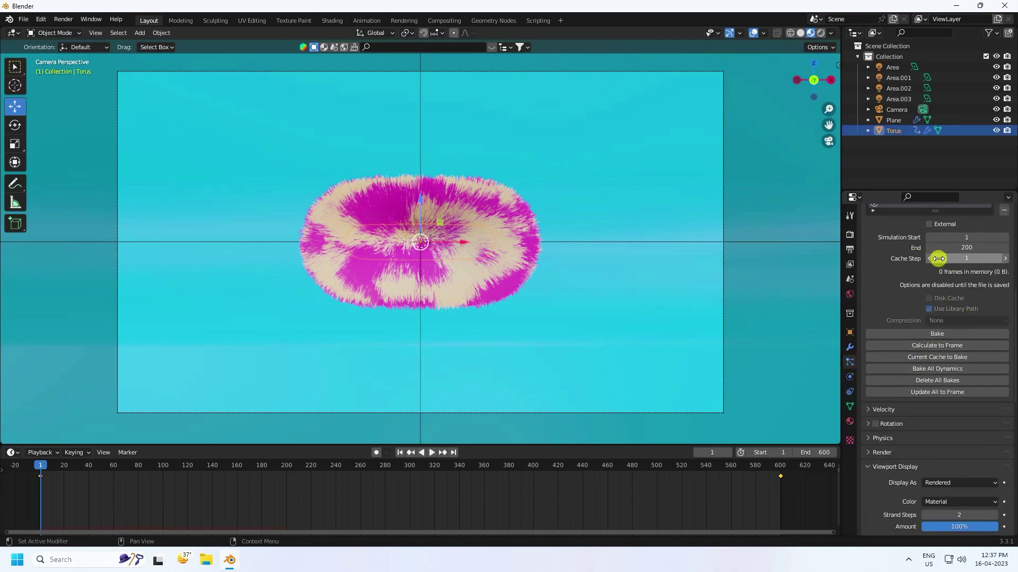
left_click(958, 249)
type("6")
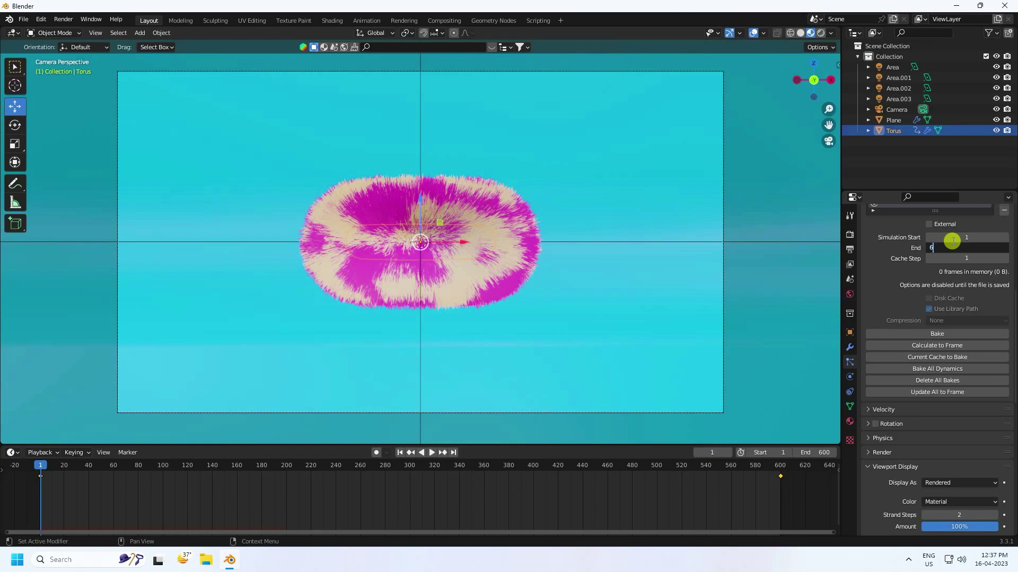
type("00")
key("Return")
left_click(933, 335)
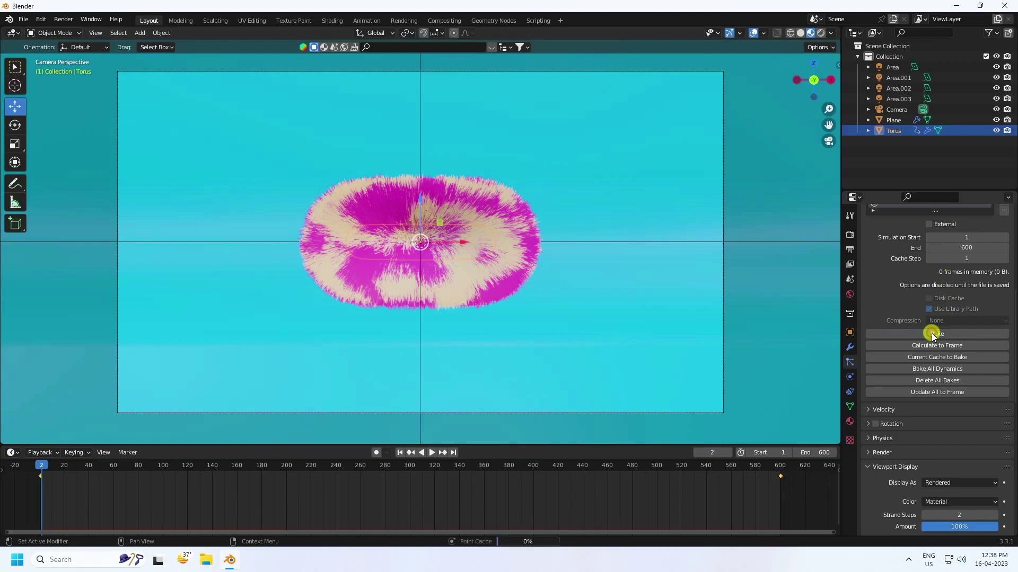